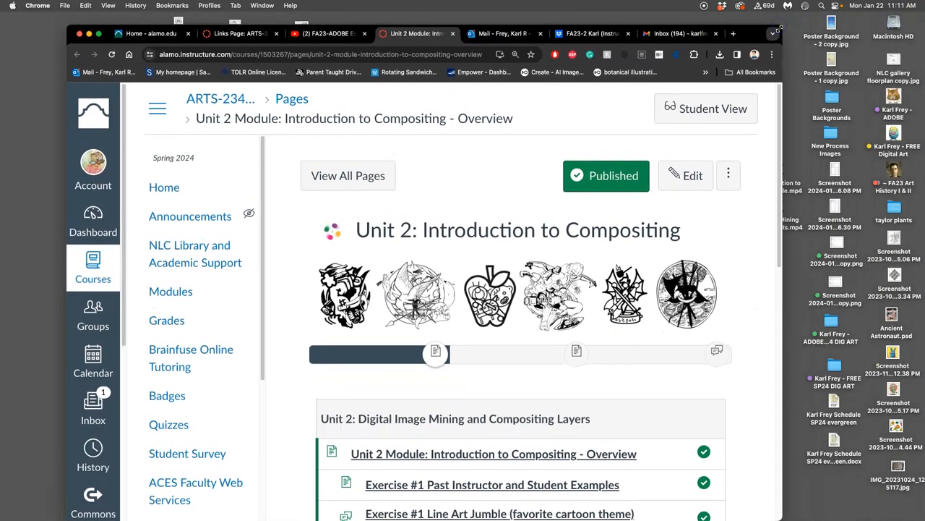
Reveal the desktop and move the recent screenshot file to the Trash.
key(F11)
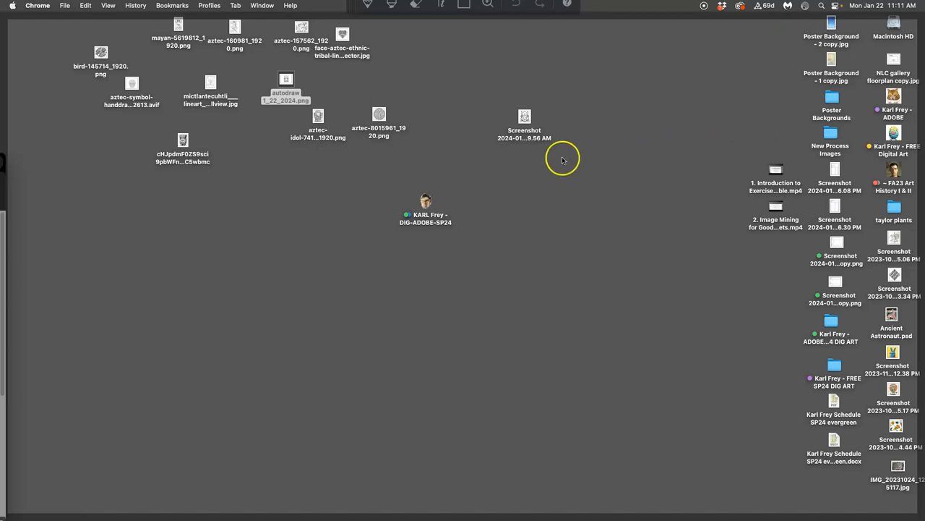
drag(531, 128, 453, 77)
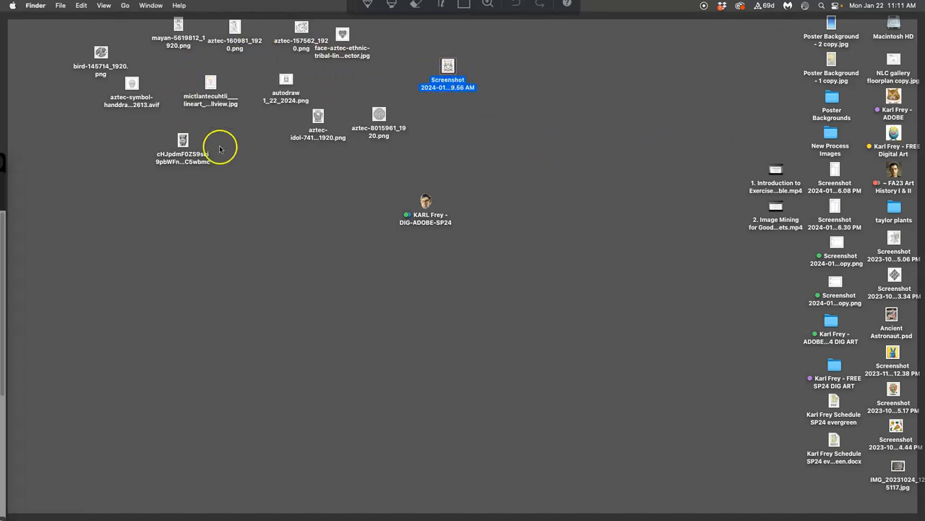
right_click(444, 66)
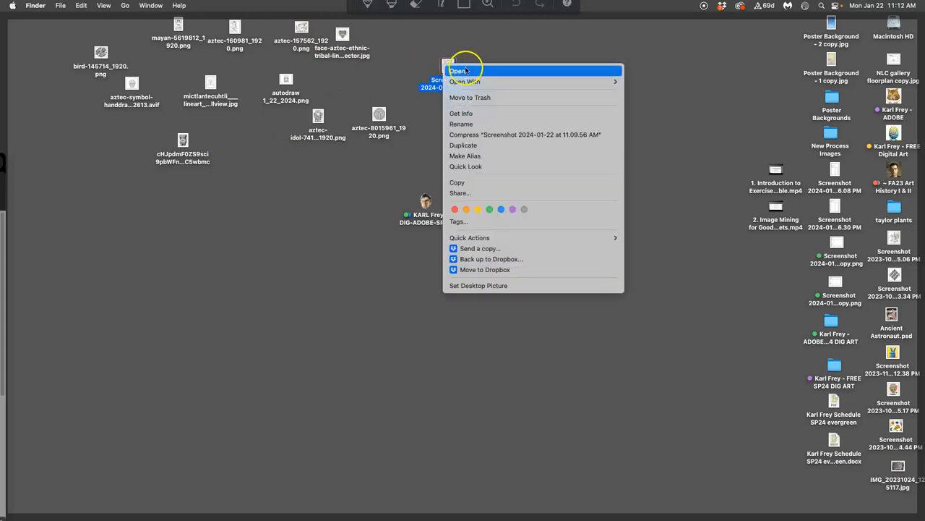
click(457, 68)
drag(457, 68, 10, 486)
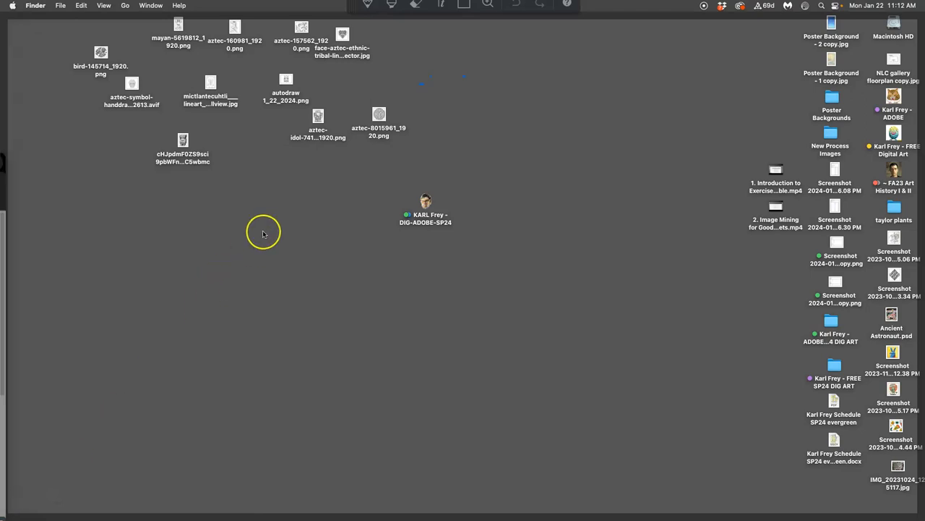
Create a new folder named 'Exercise #1' inside the DIG-ADOBE-SP24 class folder.
double_click(428, 206)
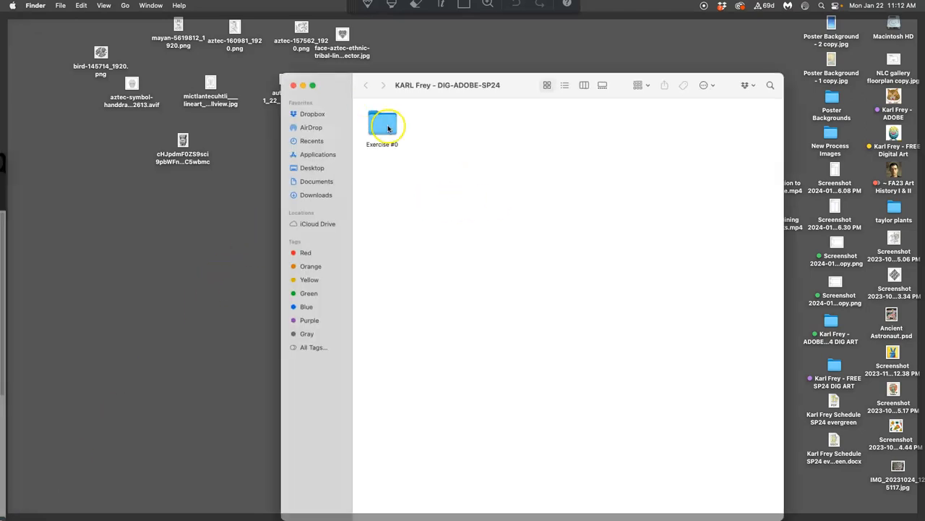
right_click(452, 195)
click(464, 198)
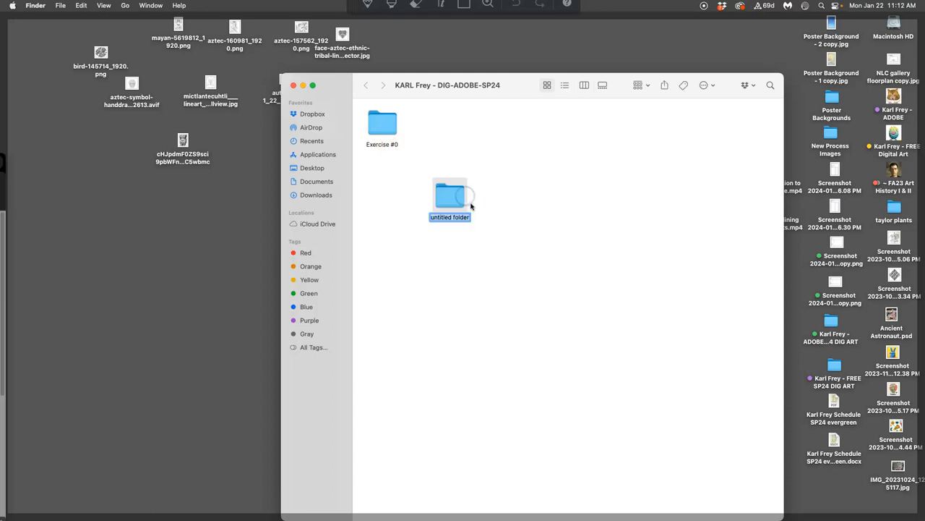
text(Exercise #1)
click(473, 203)
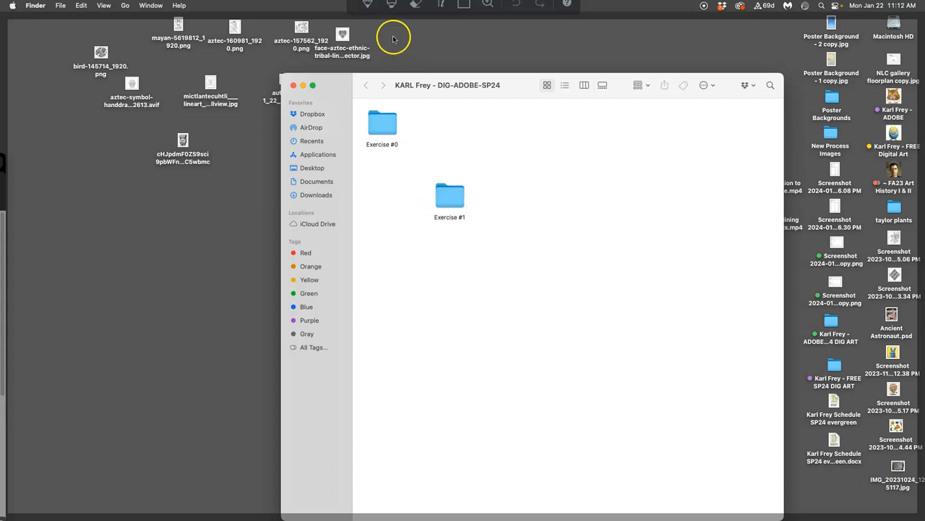
Move all the desktop line-art images into Exercise #1 and view its contents.
drag(346, 36, 81, 160)
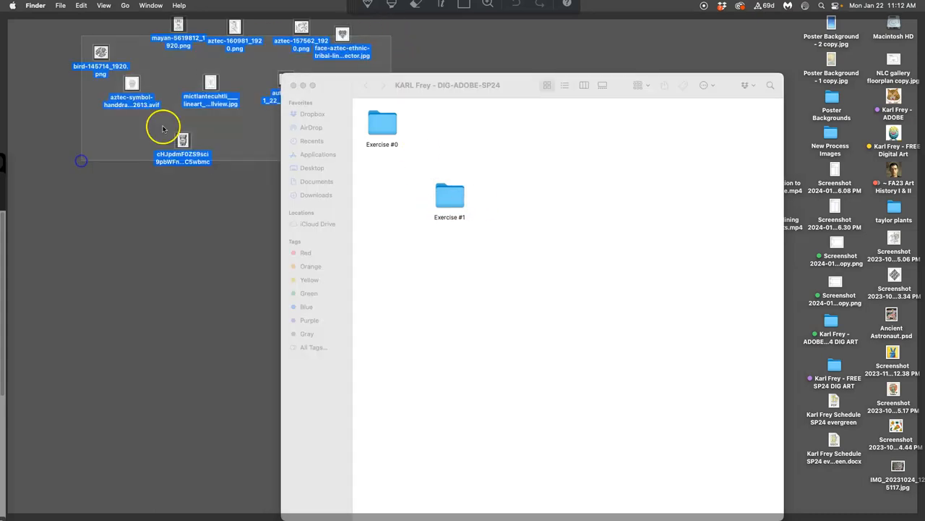
drag(343, 36, 448, 194)
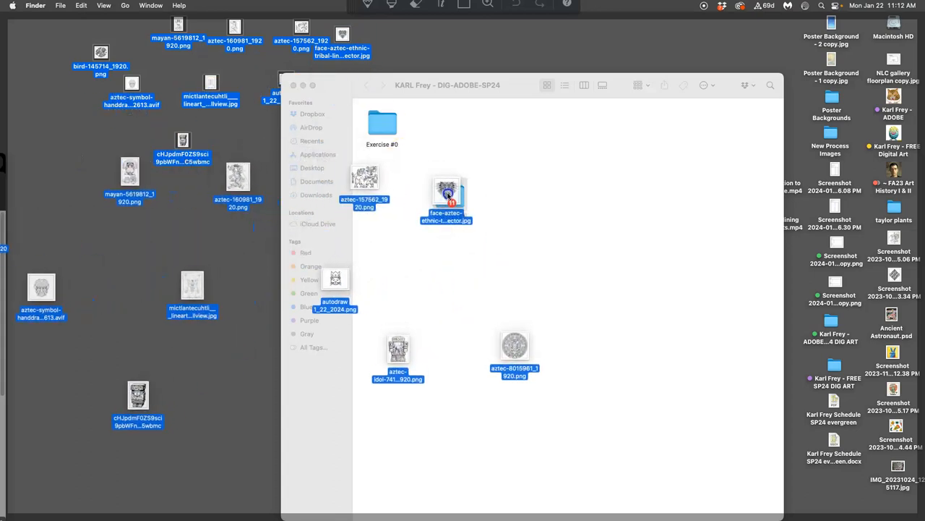
double_click(449, 195)
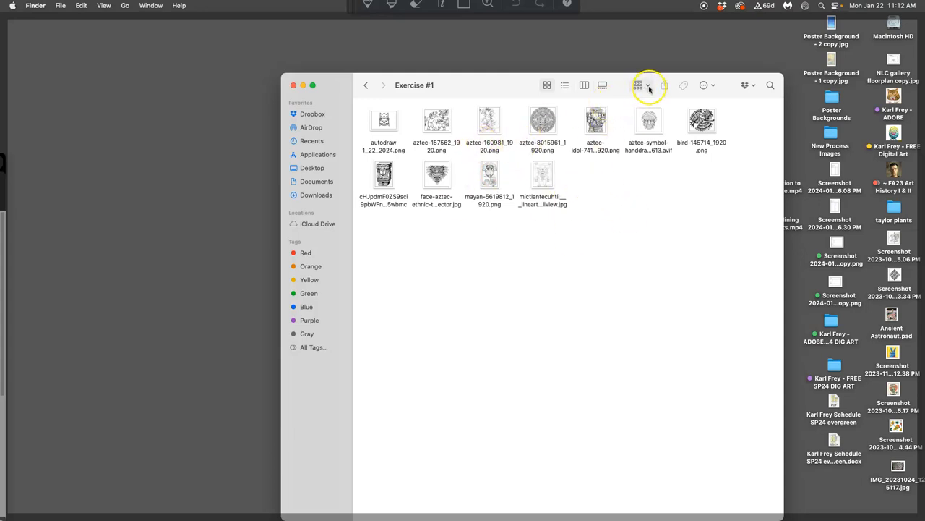
In Exercise #1's view options, enlarge the image previews to 228×228.
click(712, 89)
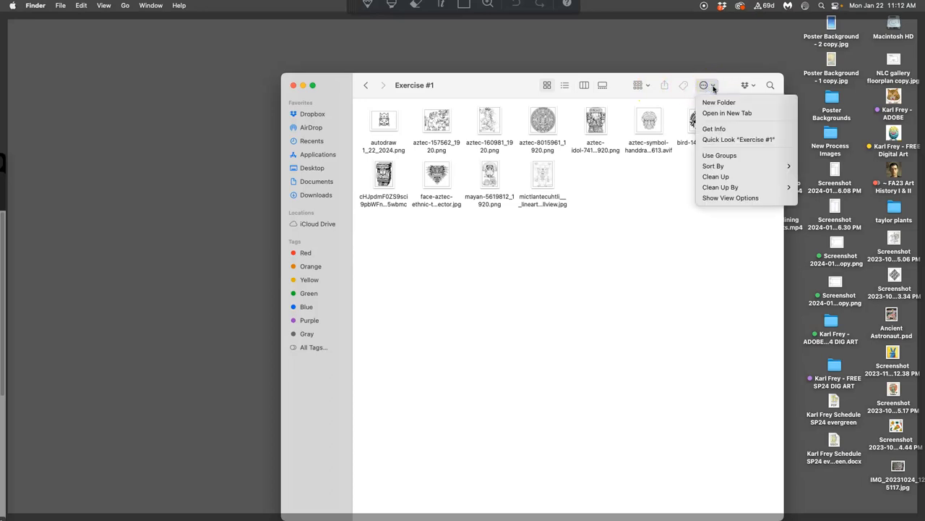
click(724, 199)
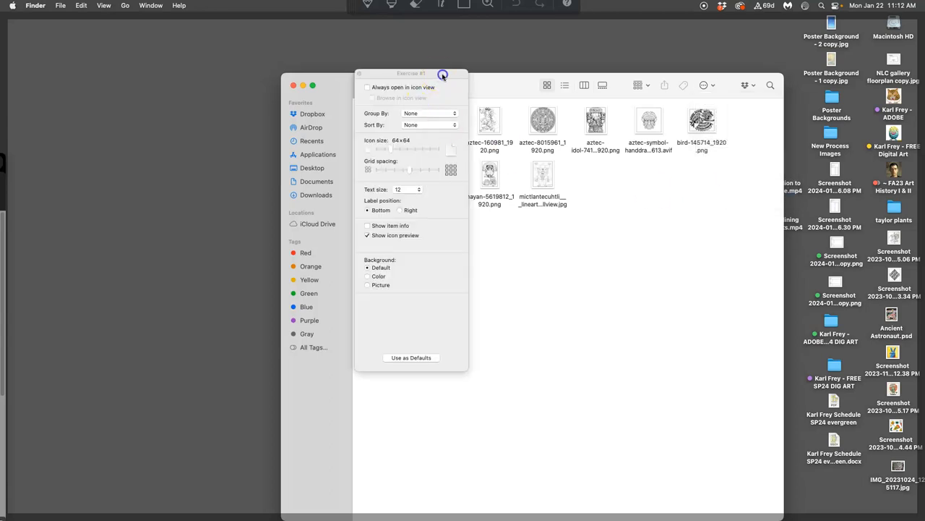
drag(443, 75, 840, 68)
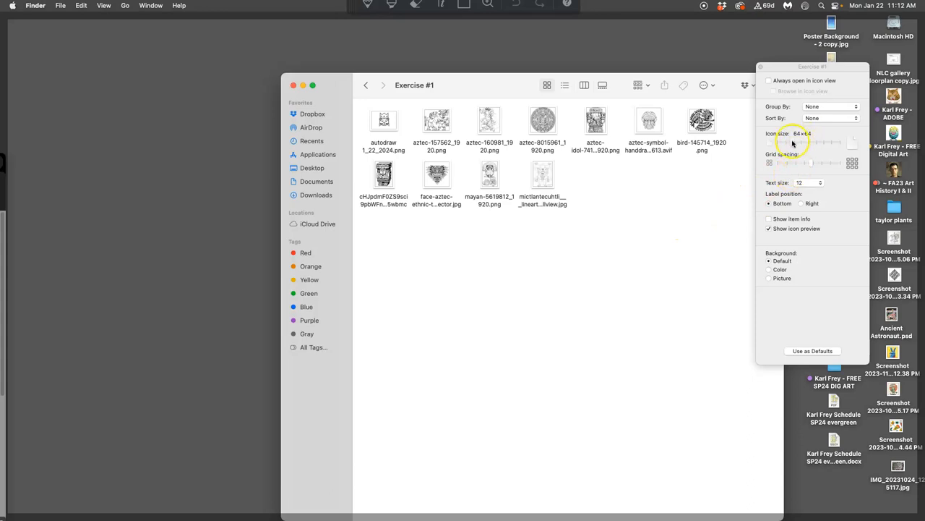
drag(793, 144, 815, 144)
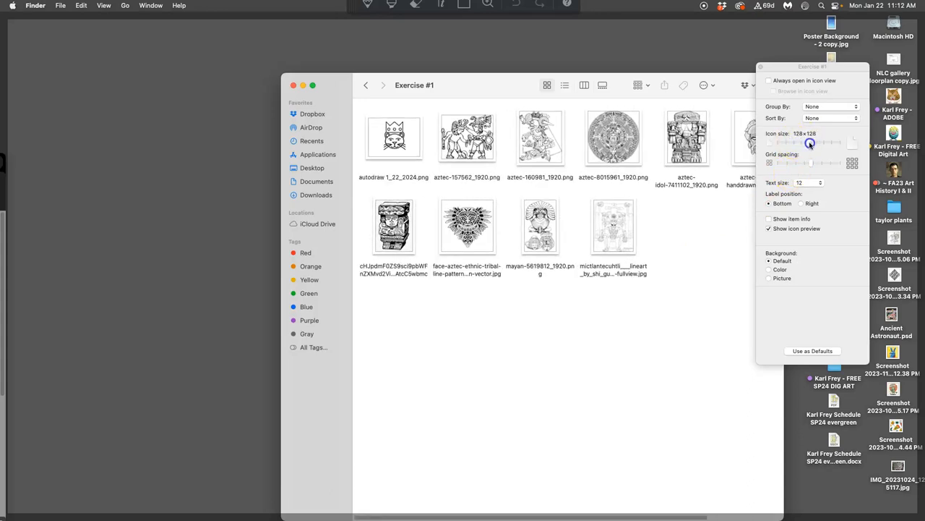
drag(814, 144, 822, 144)
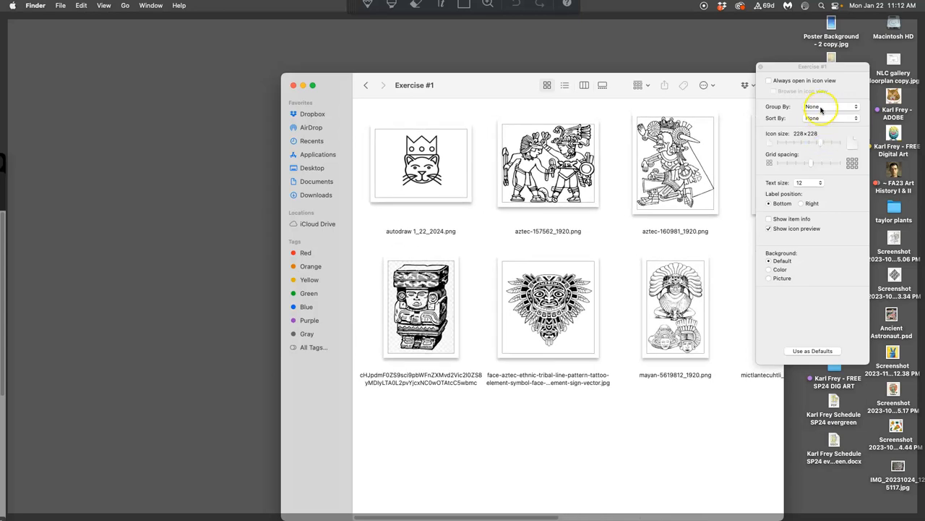
Group the files by name and make the folder window taller to show more filenames.
click(821, 109)
click(816, 122)
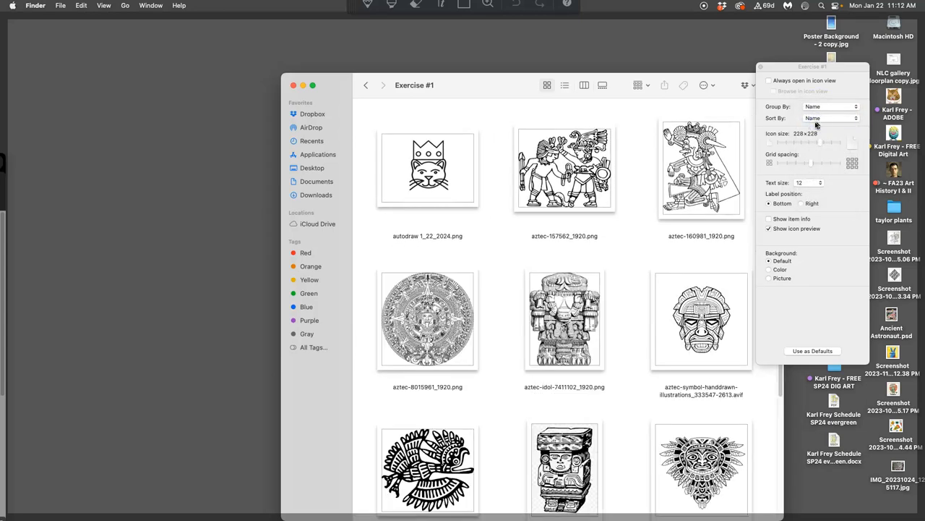
drag(651, 93, 642, 44)
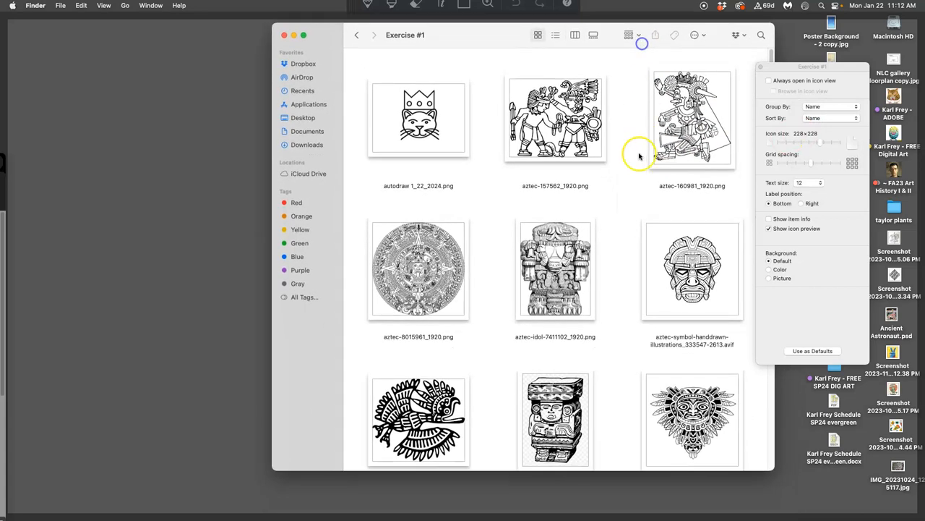
drag(773, 469, 769, 515)
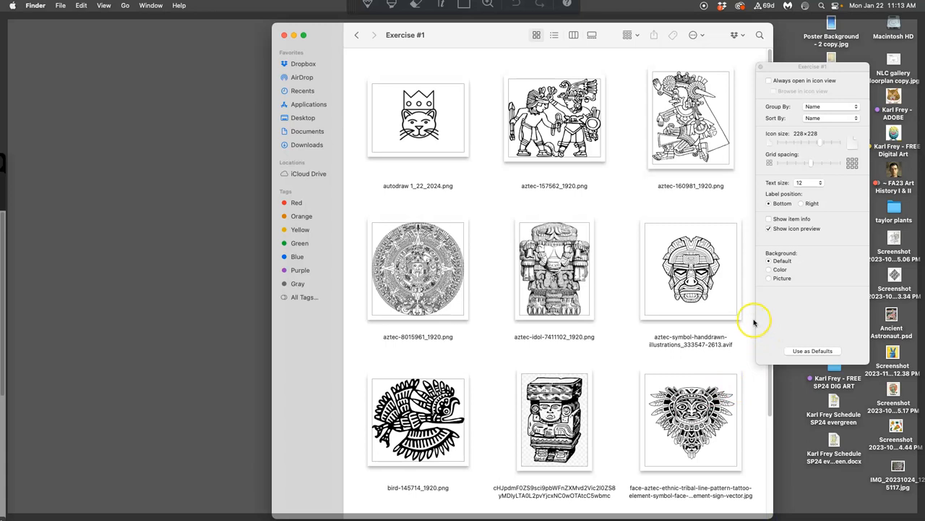
click(761, 68)
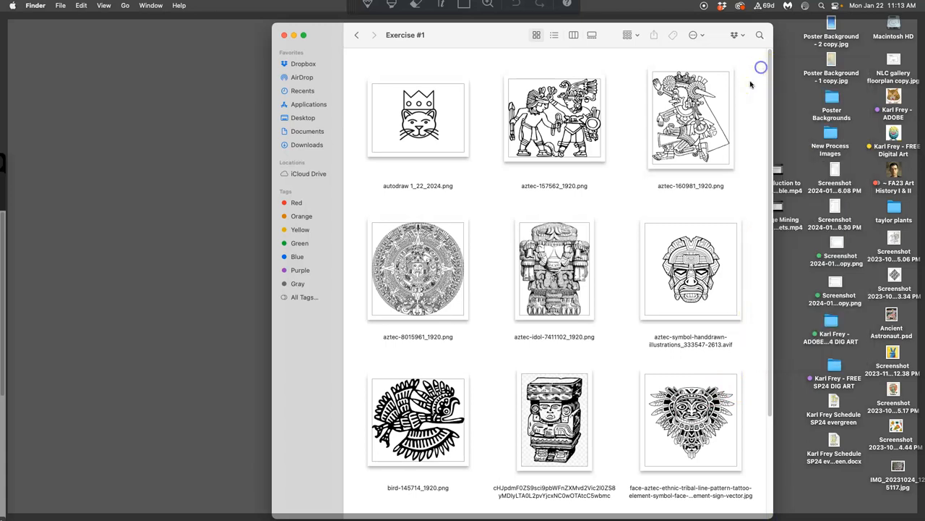
scroll(690, 145, down, 5)
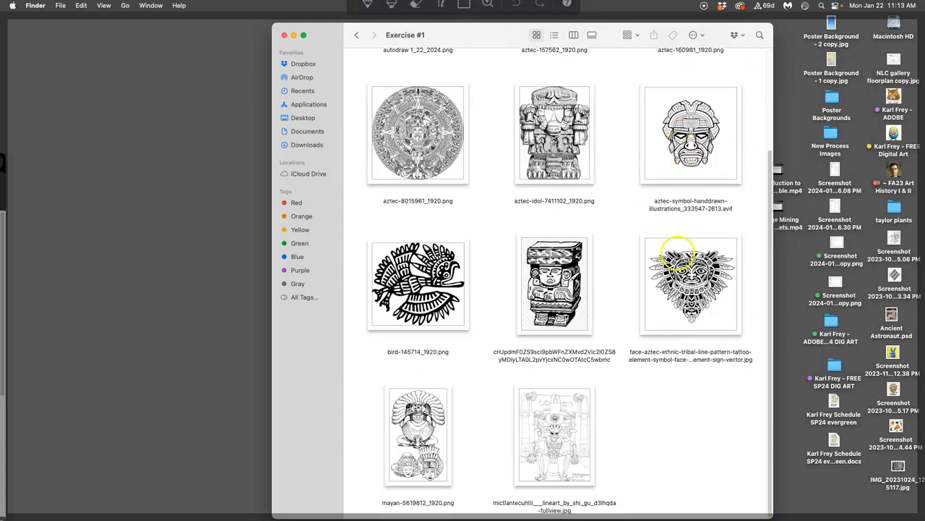
scroll(617, 240, up, 5)
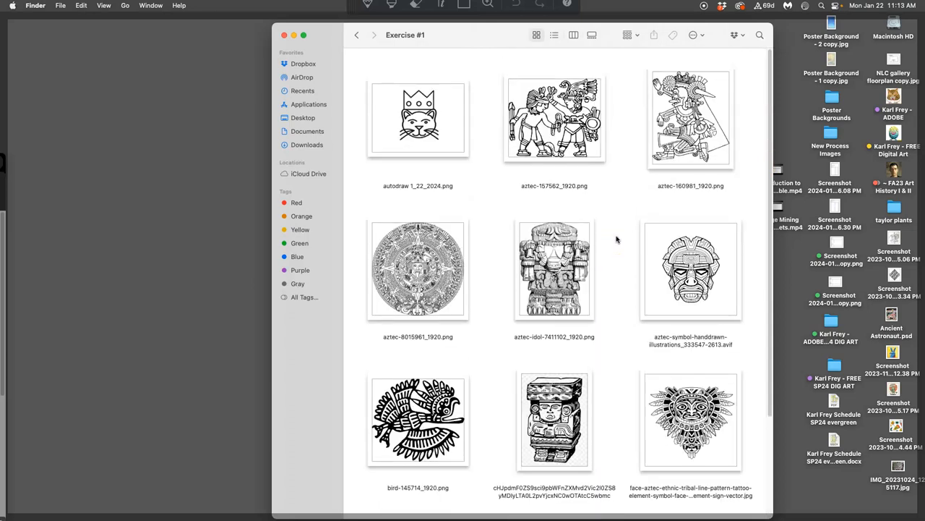
Shrink the previews to 192×192 with minimal grid spacing and shift the window right.
click(694, 35)
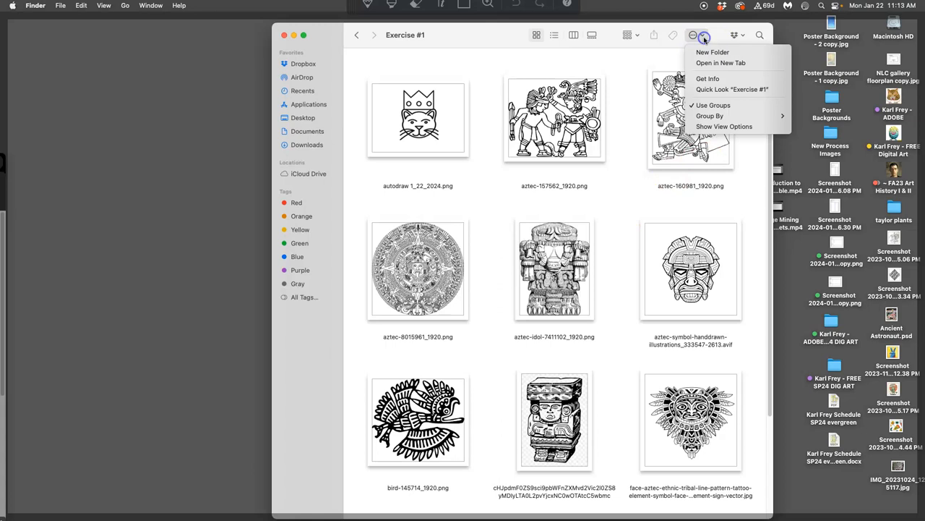
click(719, 127)
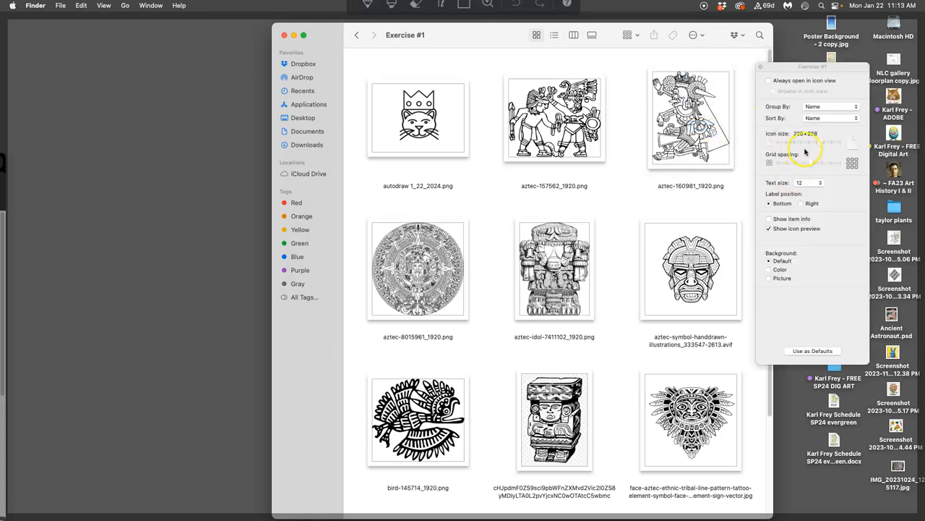
drag(809, 163, 769, 164)
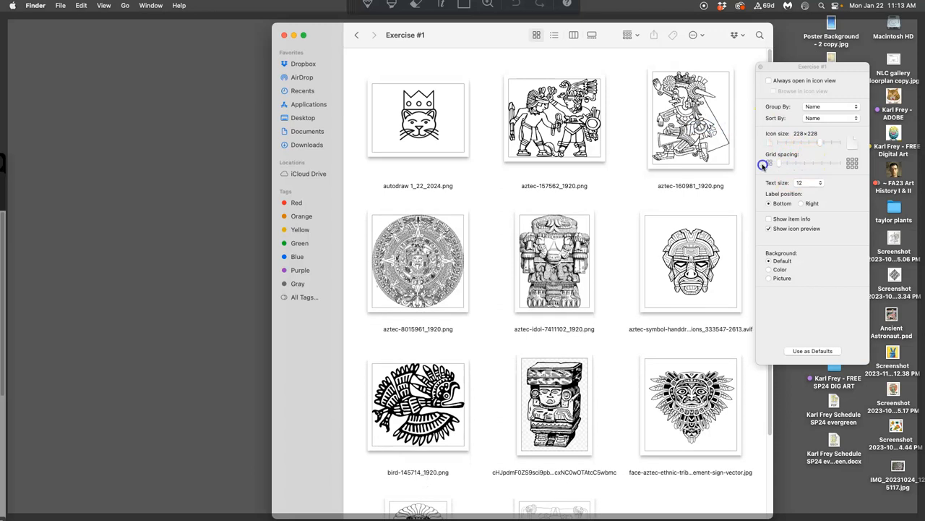
drag(821, 143, 817, 142)
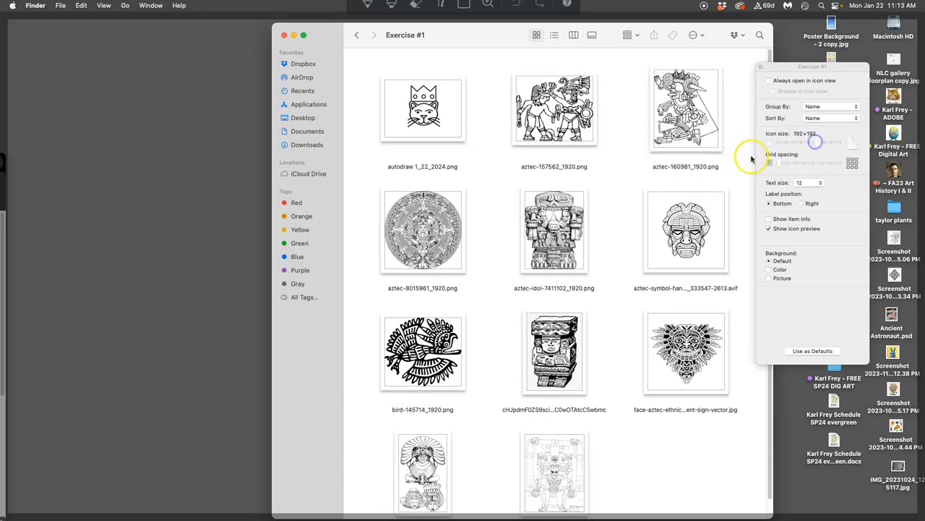
click(762, 67)
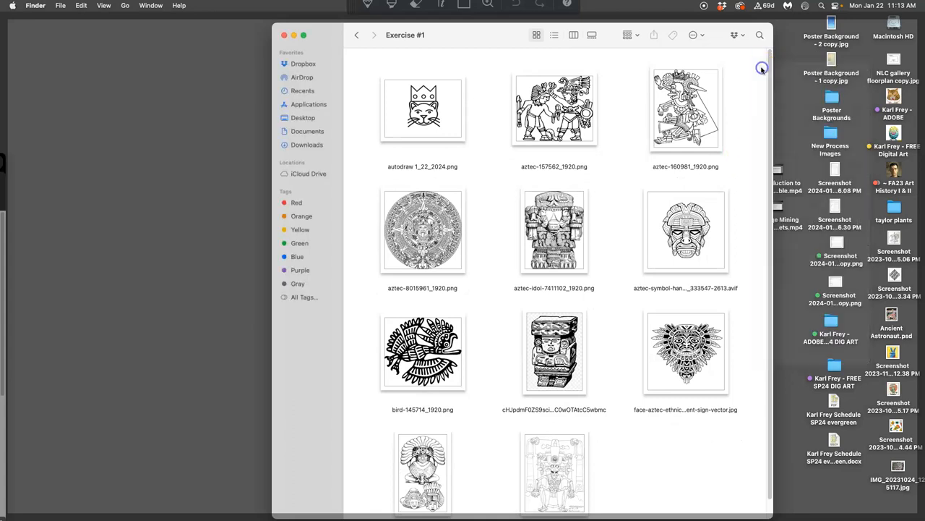
drag(662, 44, 720, 34)
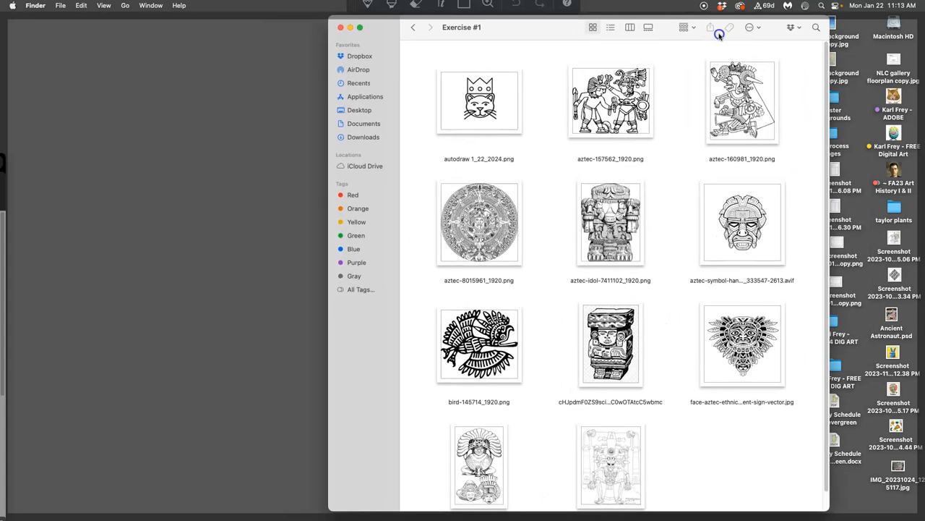
scroll(704, 144, down, 1)
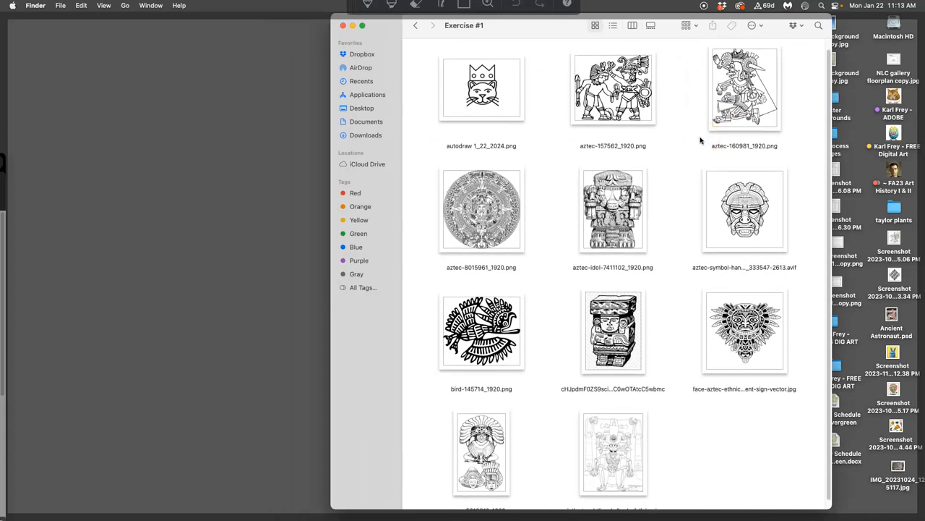
Tag the aztec-160981, bird-145714 and mayan seated-figure images green.
right_click(737, 117)
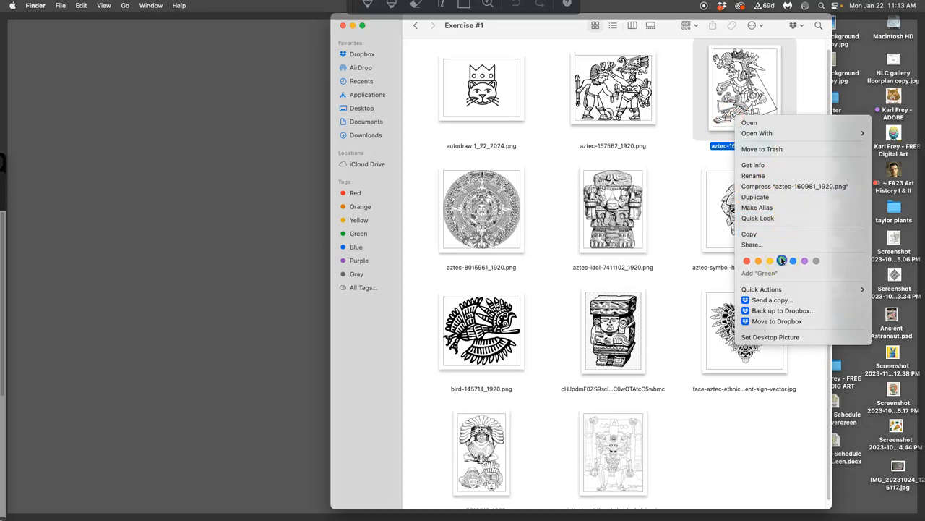
click(782, 260)
click(682, 161)
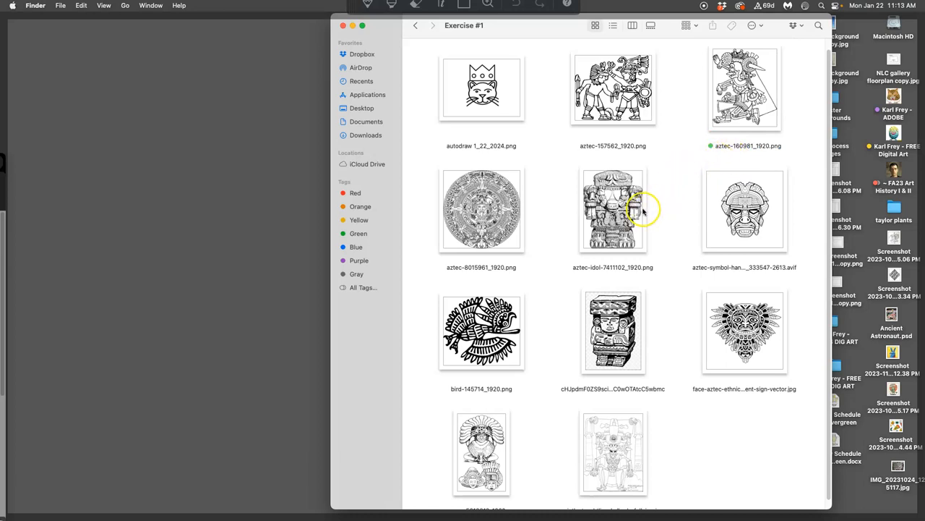
right_click(506, 296)
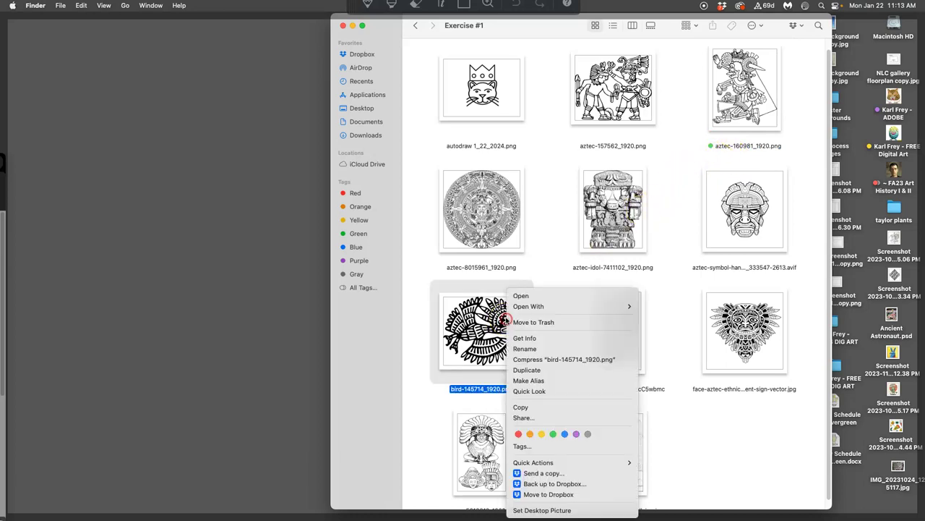
click(553, 434)
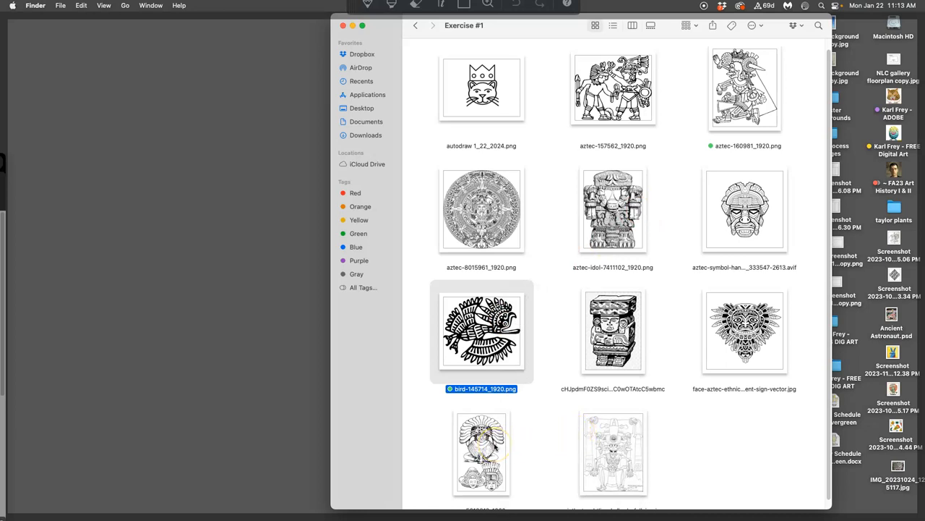
right_click(488, 446)
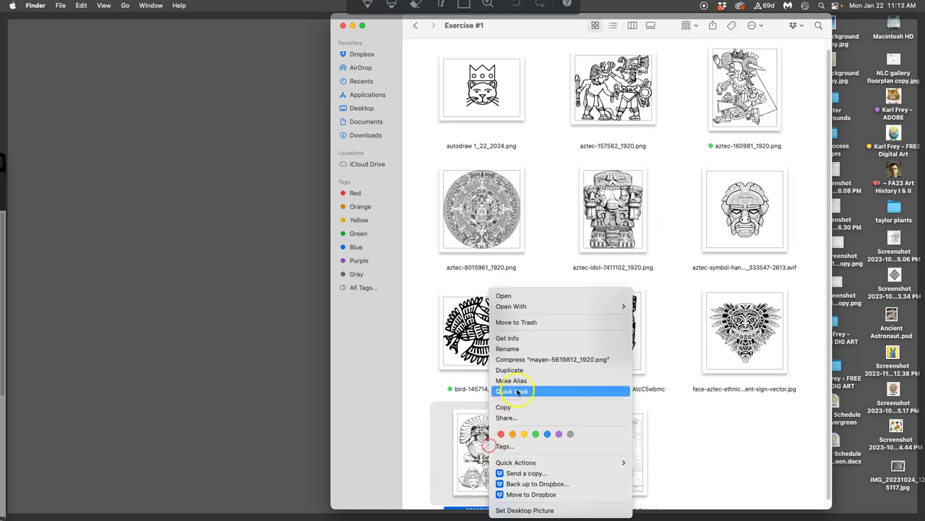
click(535, 434)
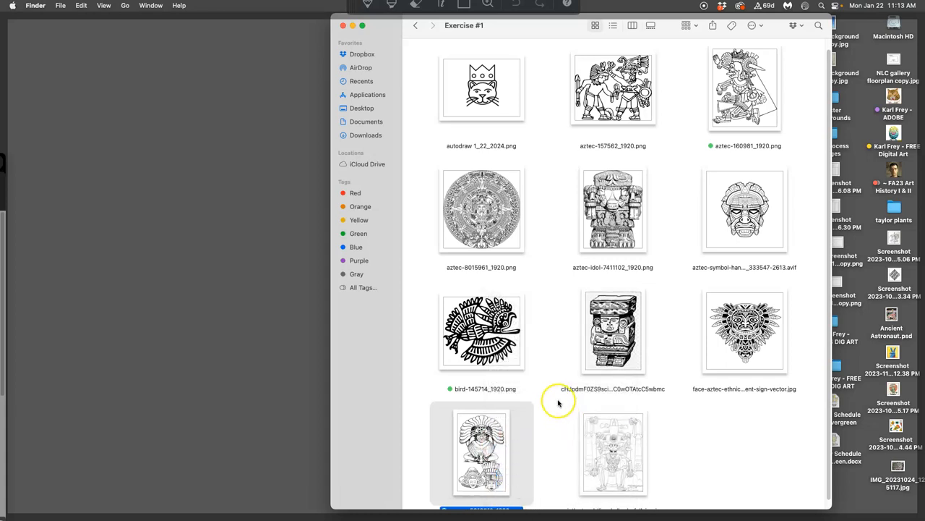
scroll(555, 399, down, 1)
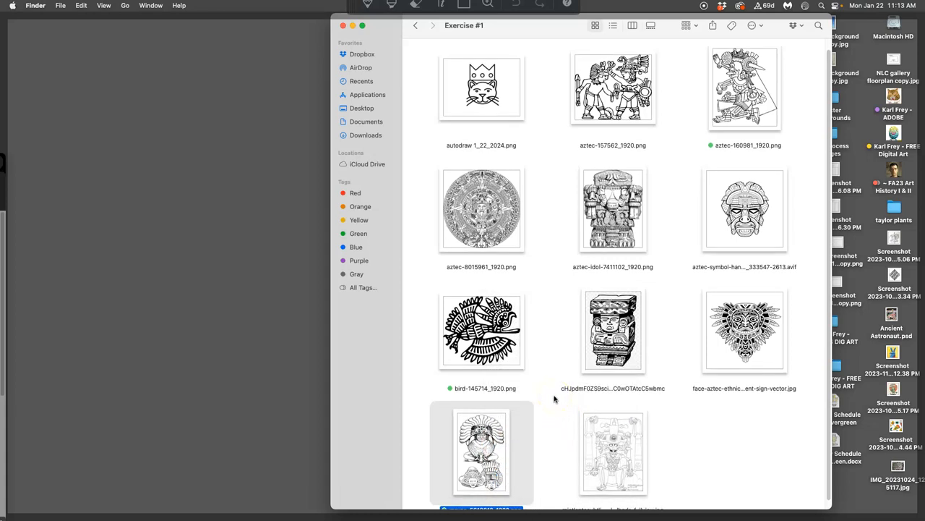
Tag the Mictlantecuhtli image and aztec-157562 green.
right_click(595, 429)
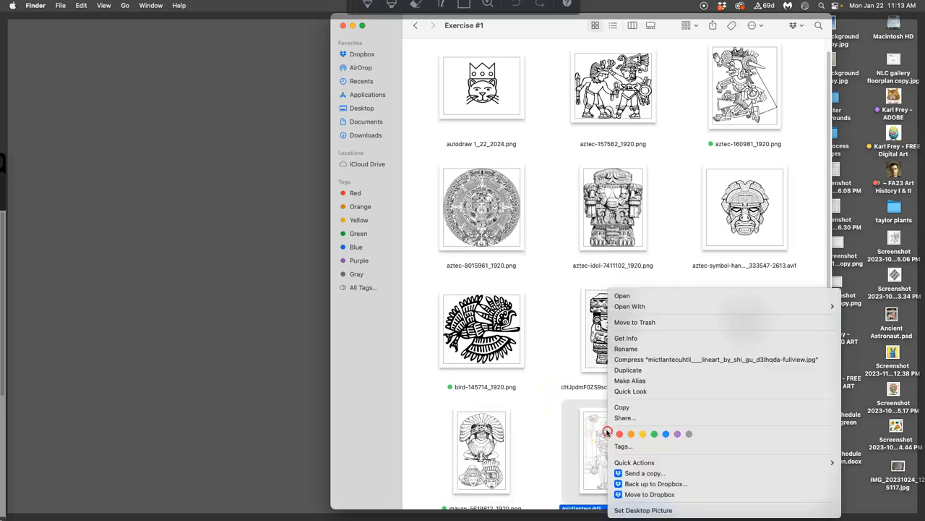
click(651, 432)
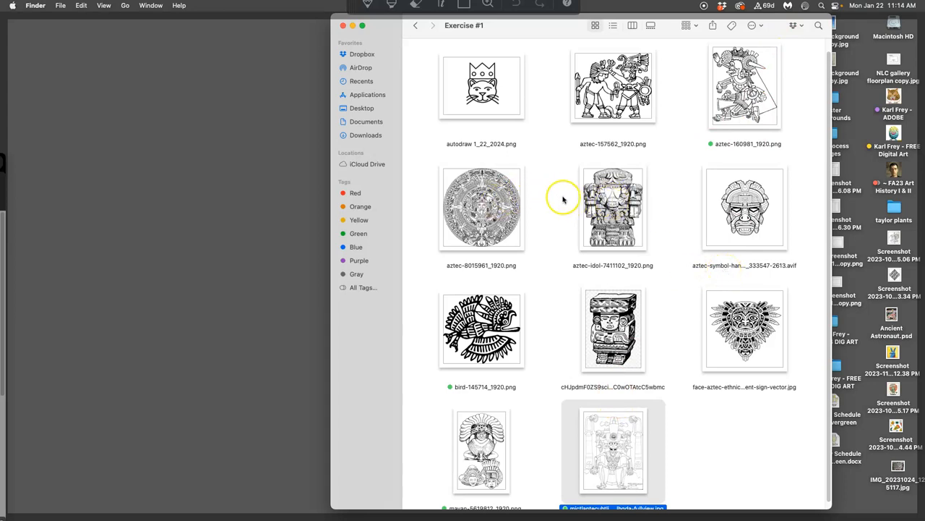
right_click(611, 82)
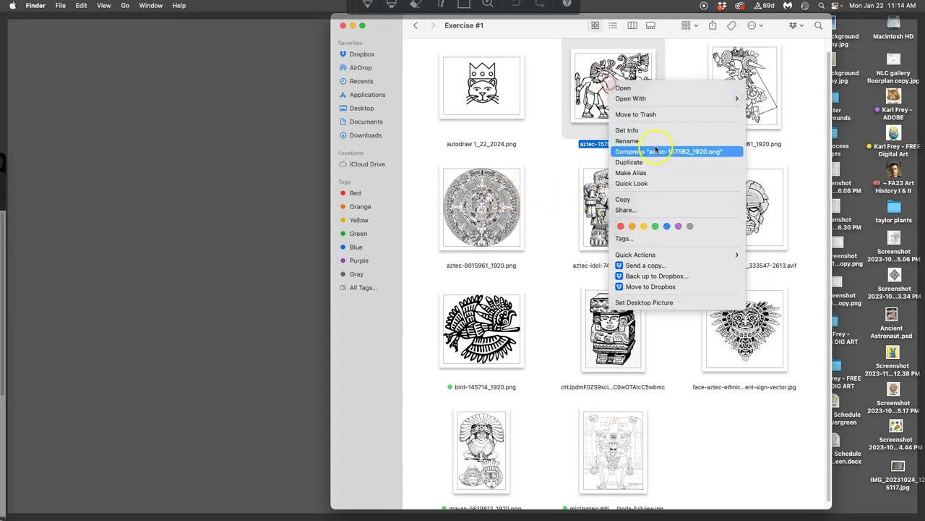
click(655, 226)
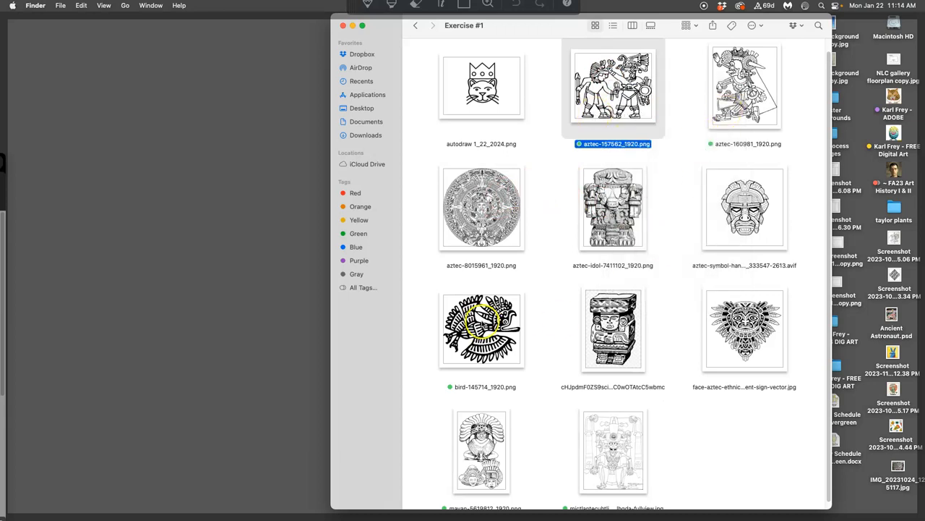
Group the Exercise #1 files by tags, trying a blue tag on the aztec-symbol mask then removing it.
click(673, 401)
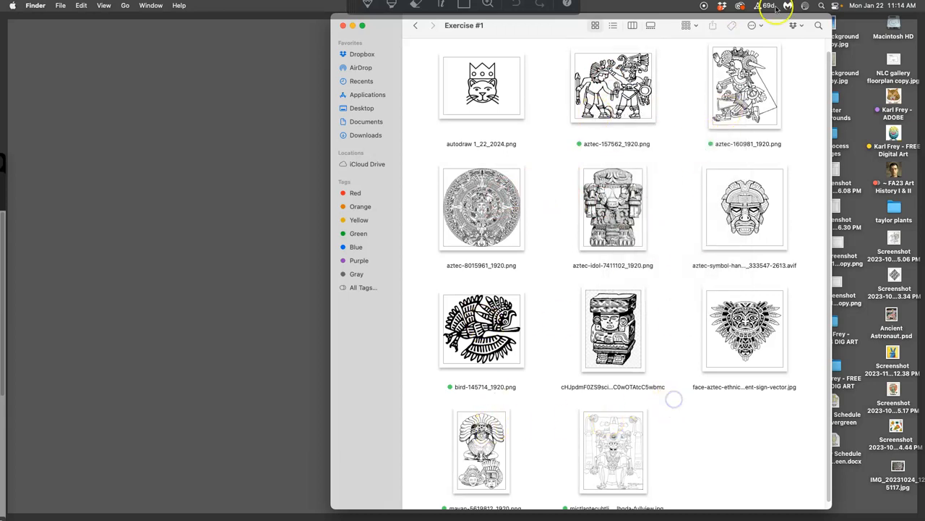
click(697, 26)
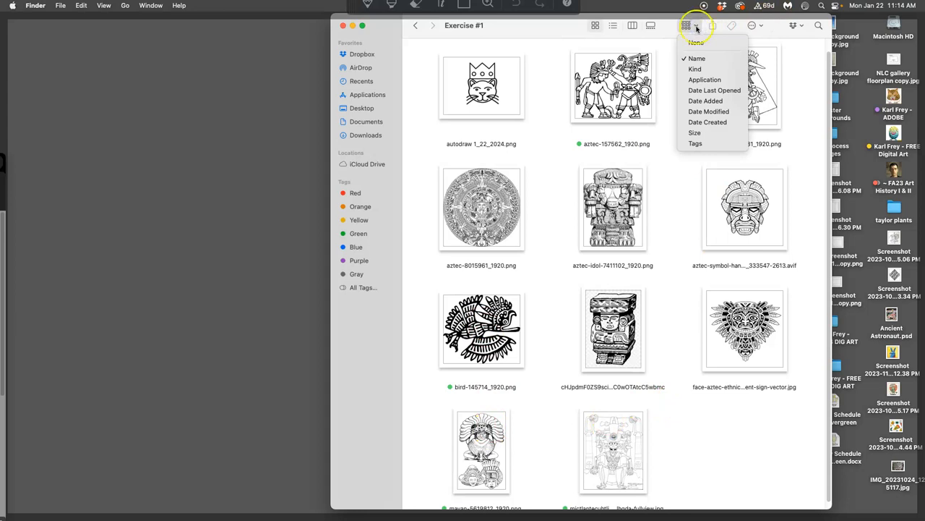
click(696, 144)
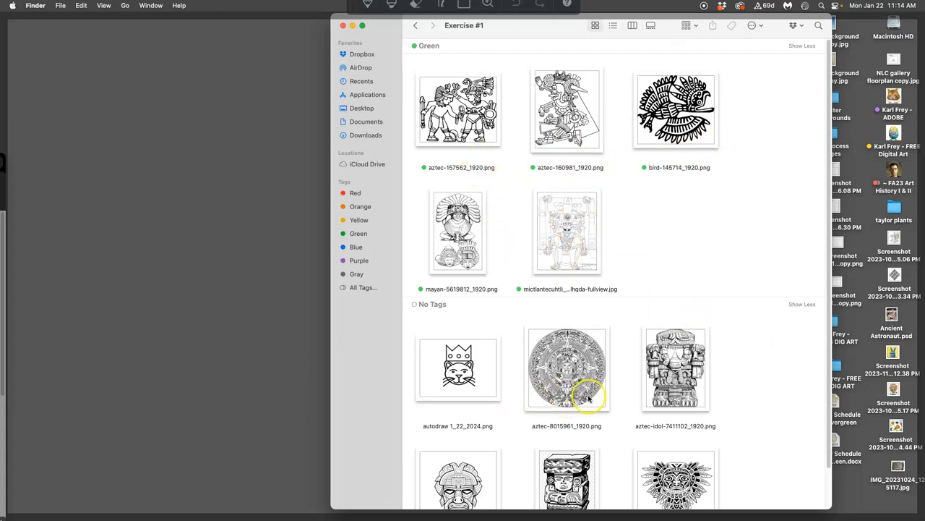
scroll(597, 391, down, 1)
scroll(599, 389, down, 2)
right_click(466, 446)
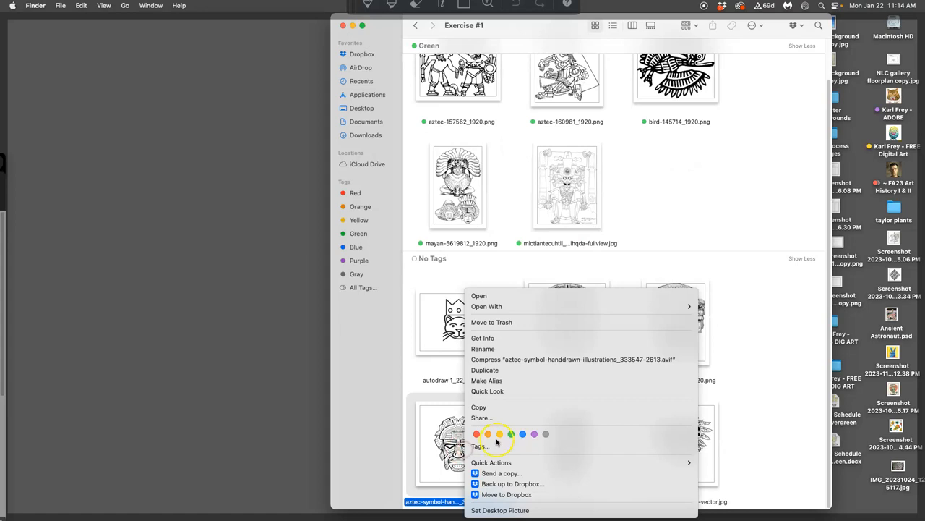
click(522, 434)
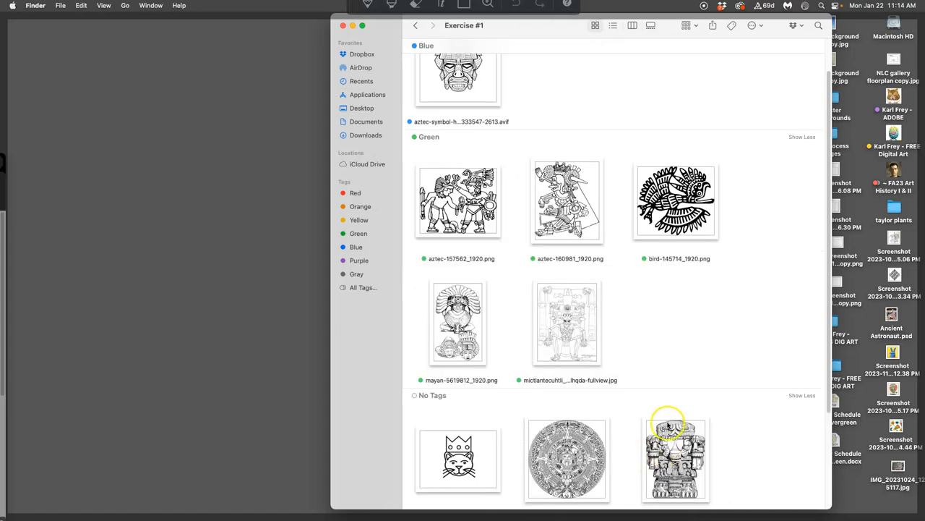
scroll(535, 217, up, 2)
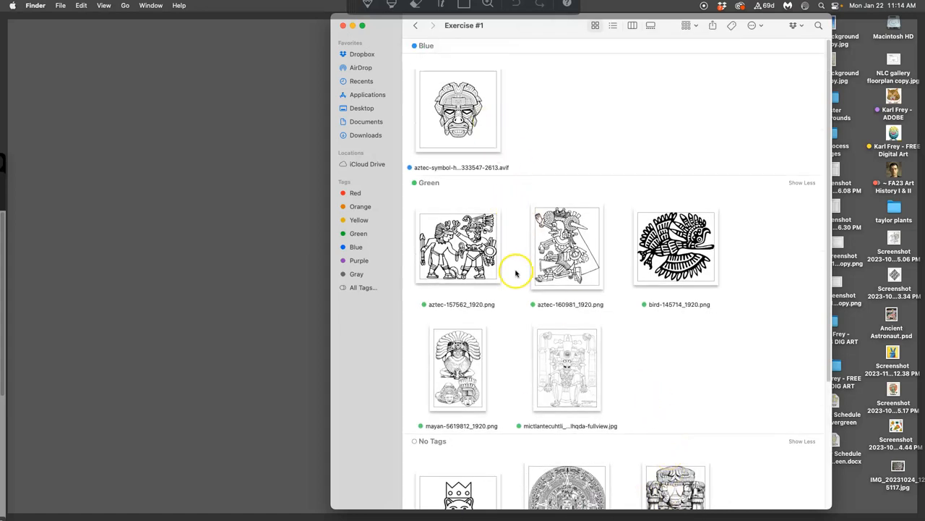
right_click(470, 119)
click(526, 261)
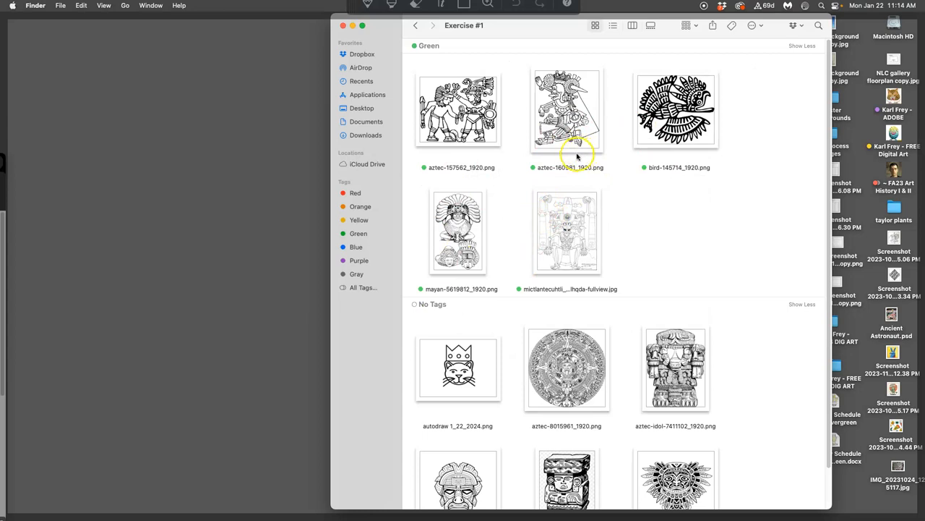
Nudge the folder window, select the aztec-160981 image, and switch to the web browser.
click(624, 193)
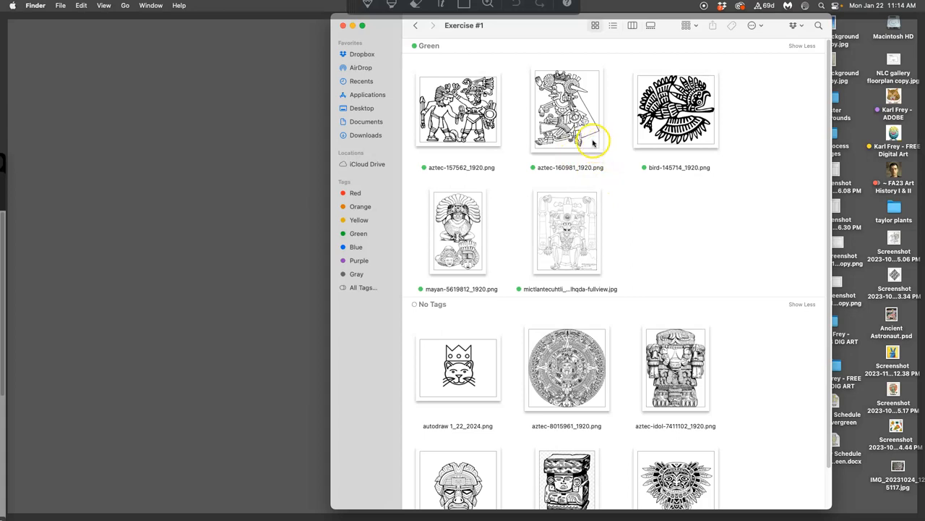
click(530, 35)
drag(530, 34, 559, 47)
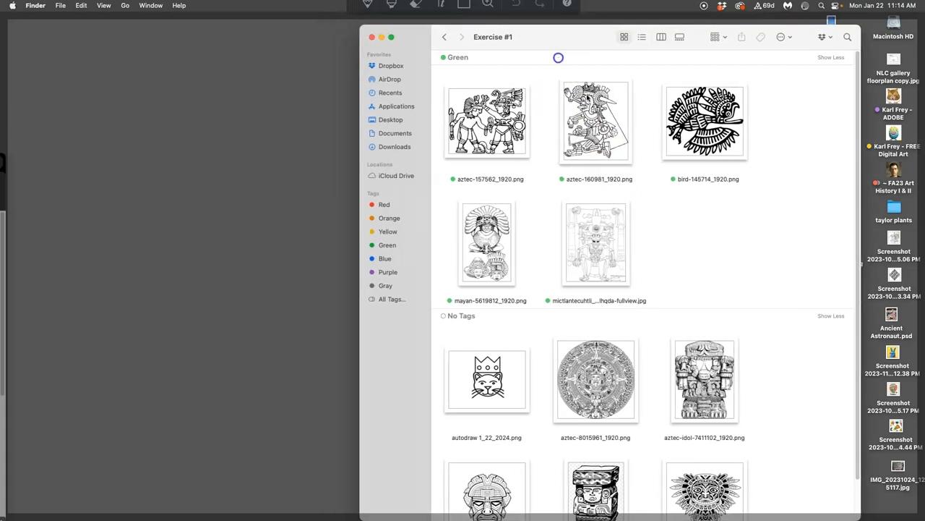
click(608, 138)
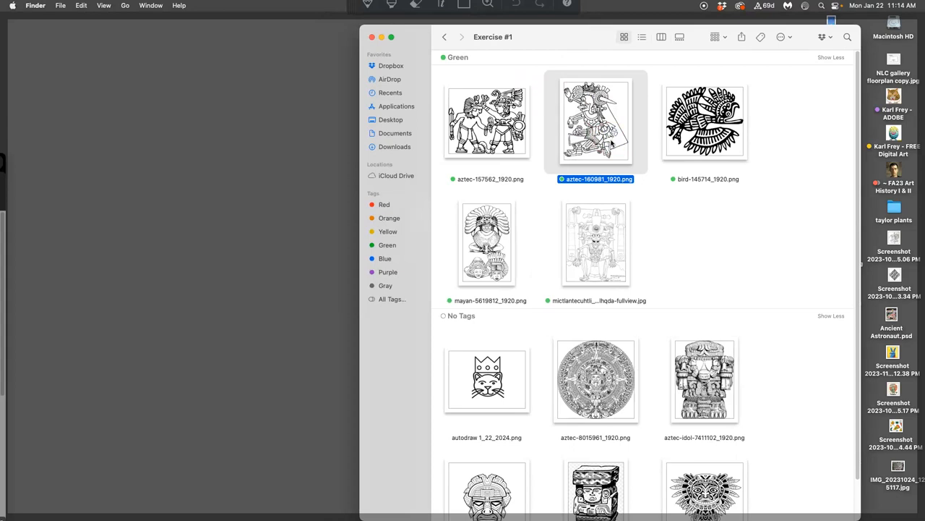
click(16, 97)
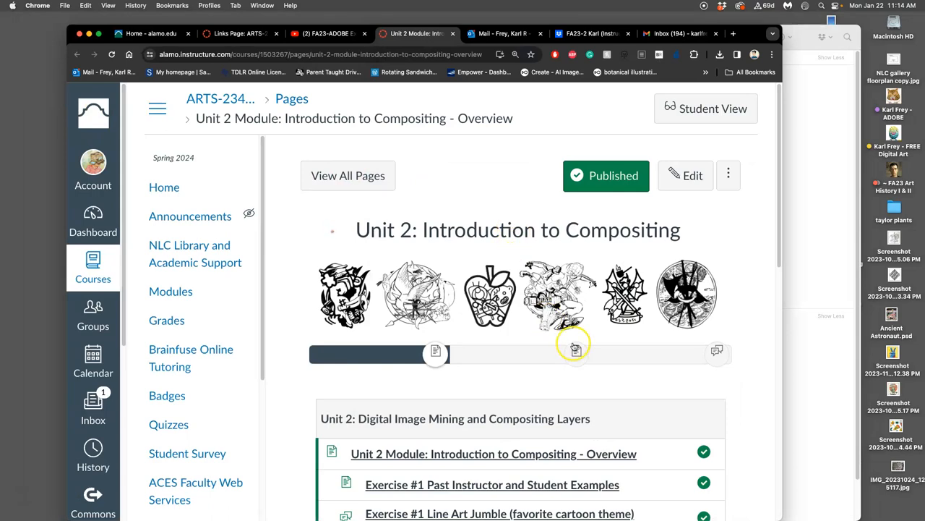
Go to the Exercise #1 Line Art Jumble discussion topic in Canvas.
click(717, 351)
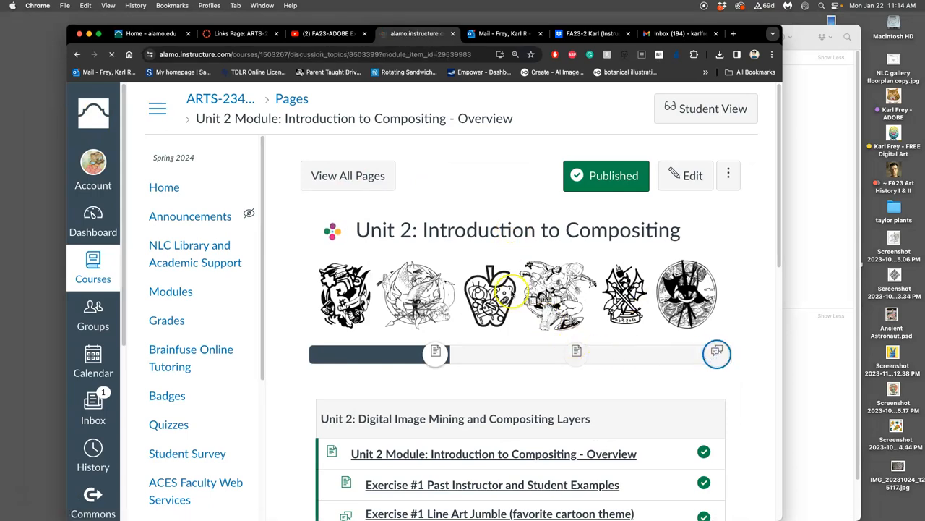
scroll(509, 293, down, 10)
scroll(509, 287, down, 10)
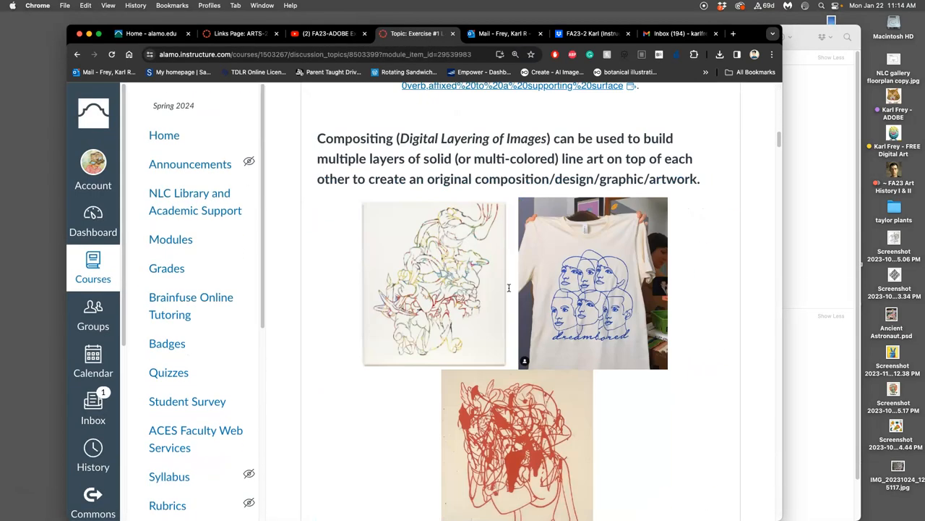
scroll(509, 288, down, 10)
scroll(509, 289, down, 10)
scroll(510, 291, down, 5)
scroll(510, 292, down, 5)
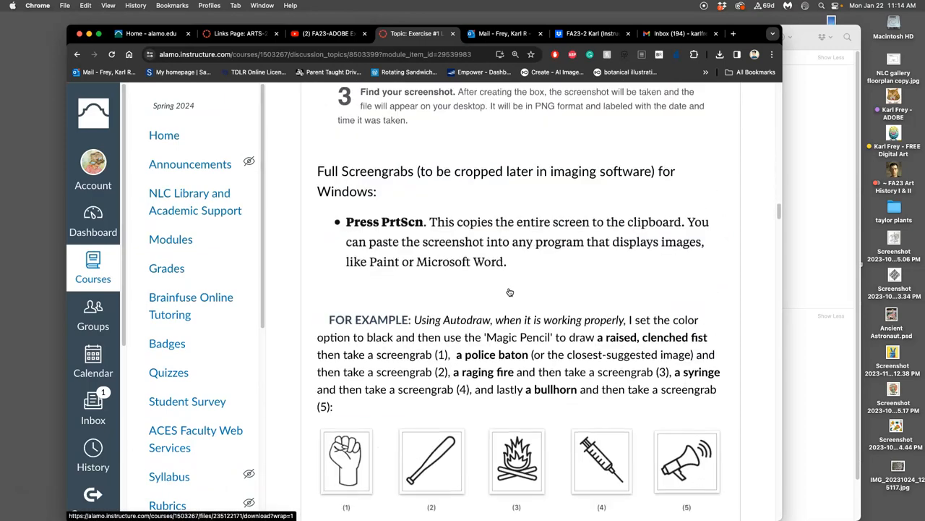
scroll(510, 292, down, 5)
scroll(390, 210, down, 2)
scroll(513, 225, down, 3)
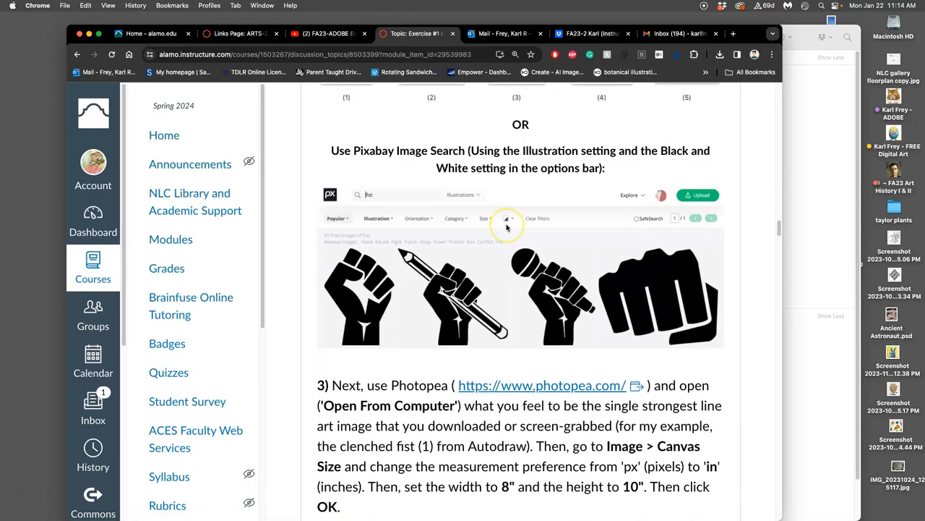
scroll(507, 227, down, 3)
scroll(507, 227, down, 2)
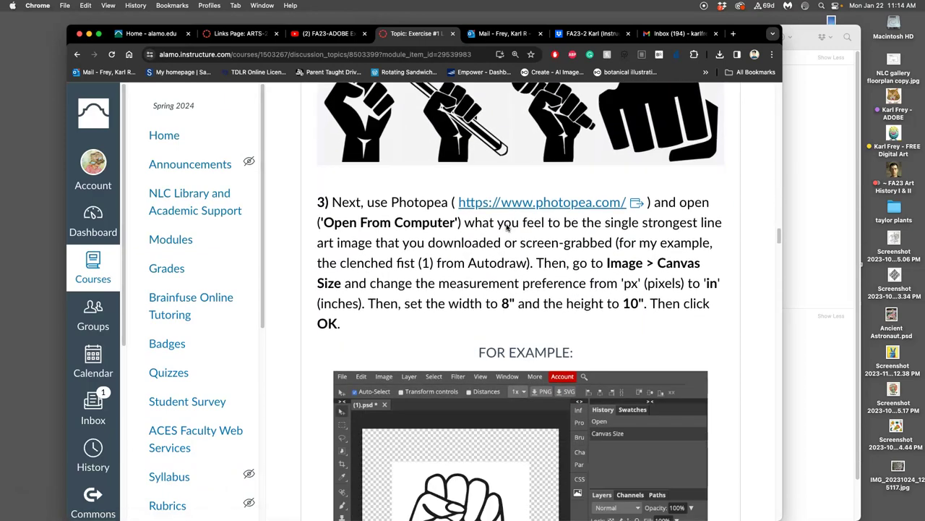
Launch Photopea from the discussion link and drag aztec-160981_1920.png into it from Finder.
click(566, 203)
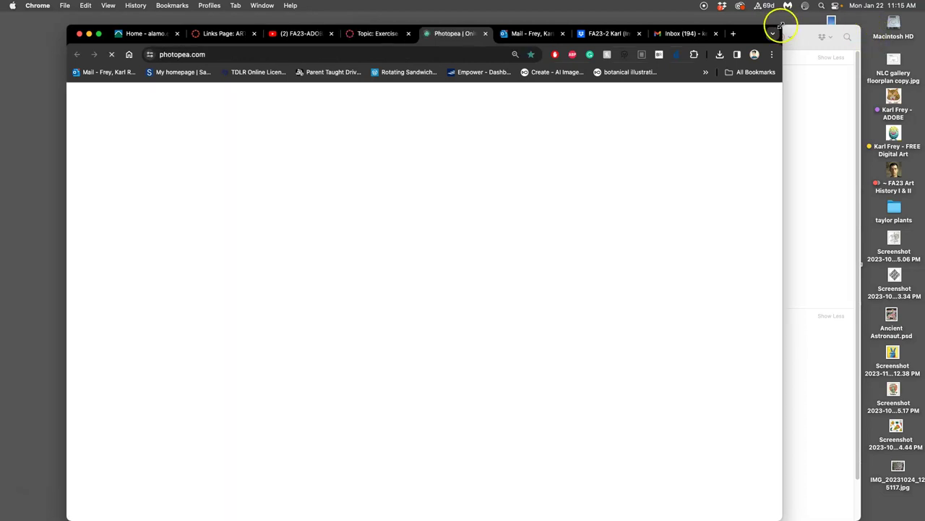
mouse_move(780, 26)
mouse_down()
mouse_move(775, 38)
mouse_move(718, 44)
mouse_up()
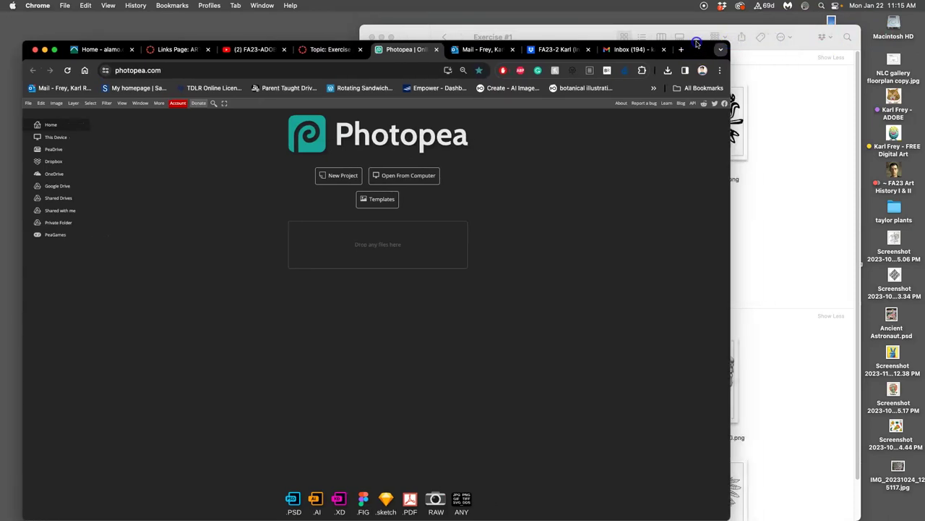
click(844, 138)
mouse_move(597, 127)
mouse_down()
mouse_move(575, 162)
mouse_move(333, 246)
mouse_up()
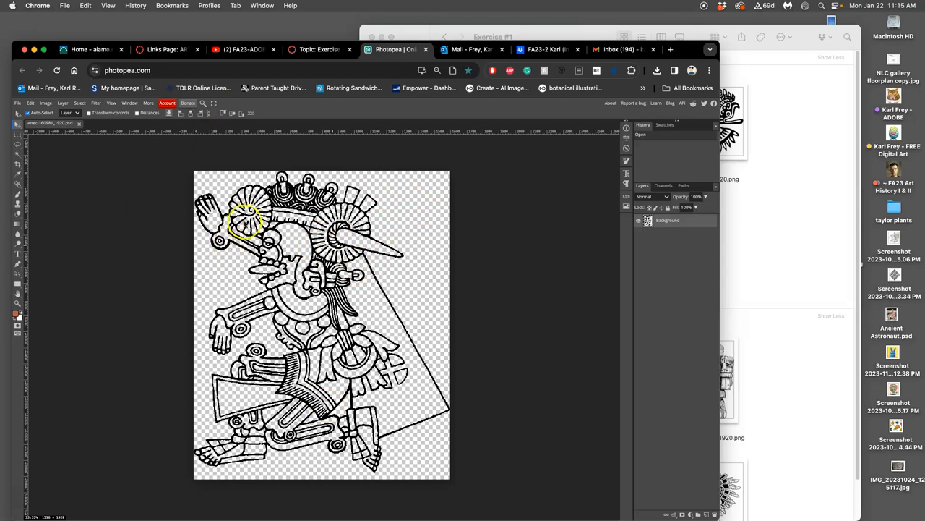
Enlarge the browser page zoom so the Canvas Size settings are readable, then dismiss them.
click(45, 102)
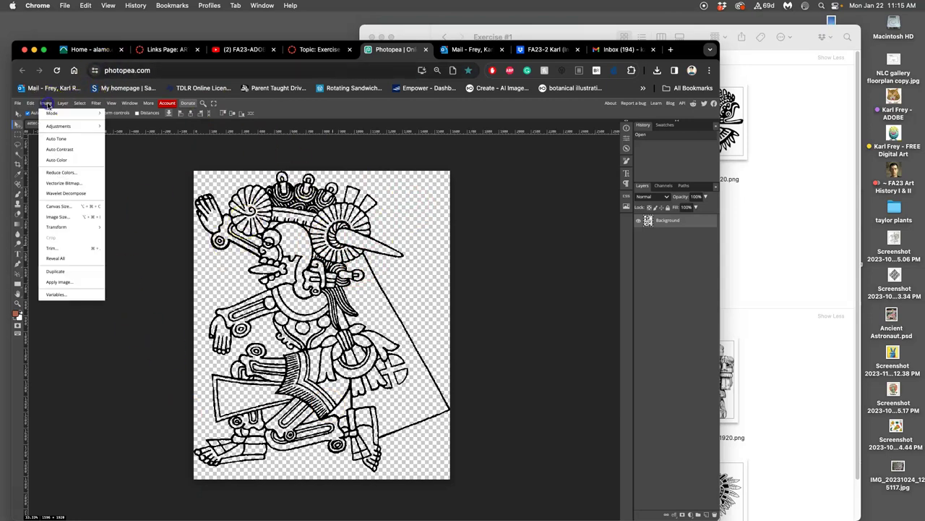
click(70, 207)
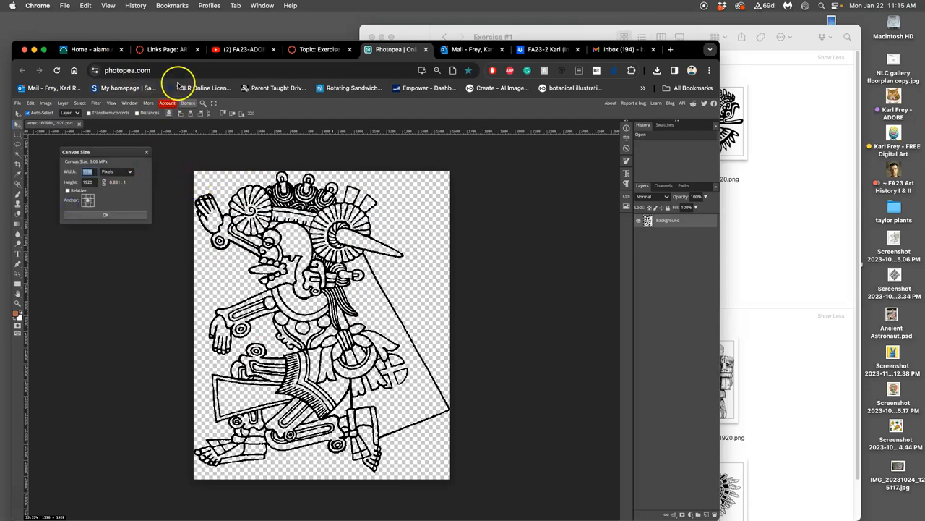
click(173, 70)
key(super+equal)
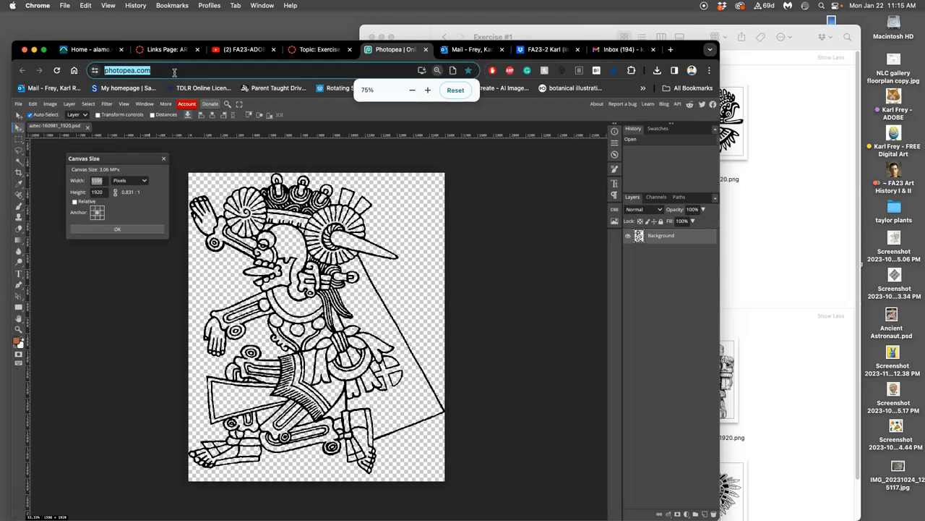
key(super+equal)
key(super+equal)
key(super+equal)
key(super+equal)
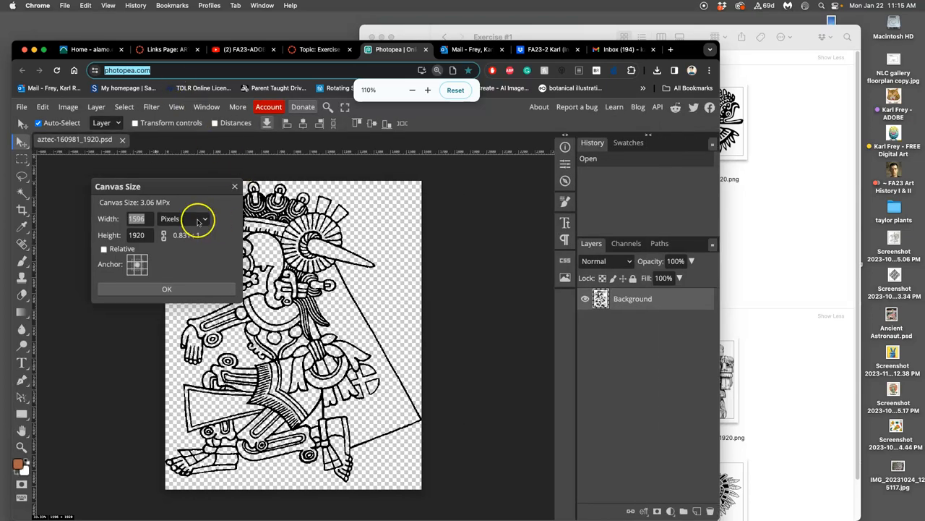
click(235, 188)
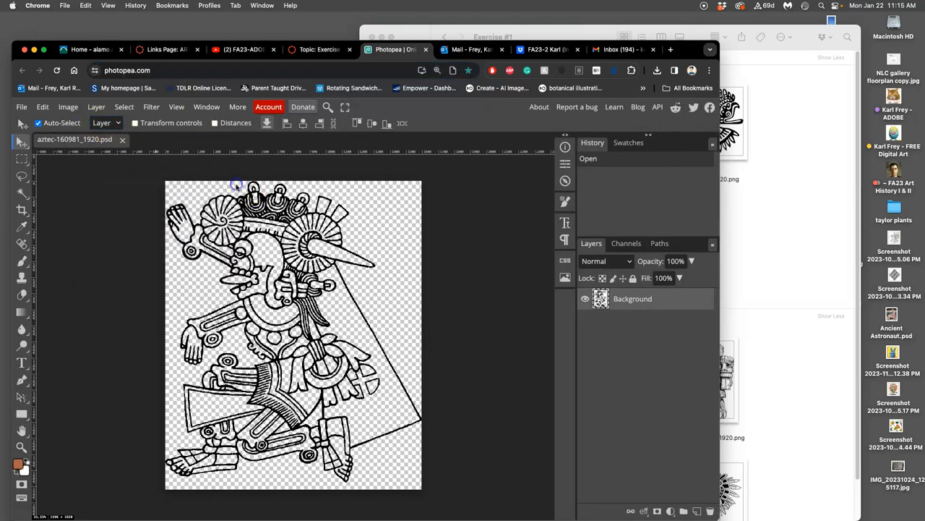
Set the canvas size to 8 by 10 inches and zoom out to see the whole canvas.
click(70, 109)
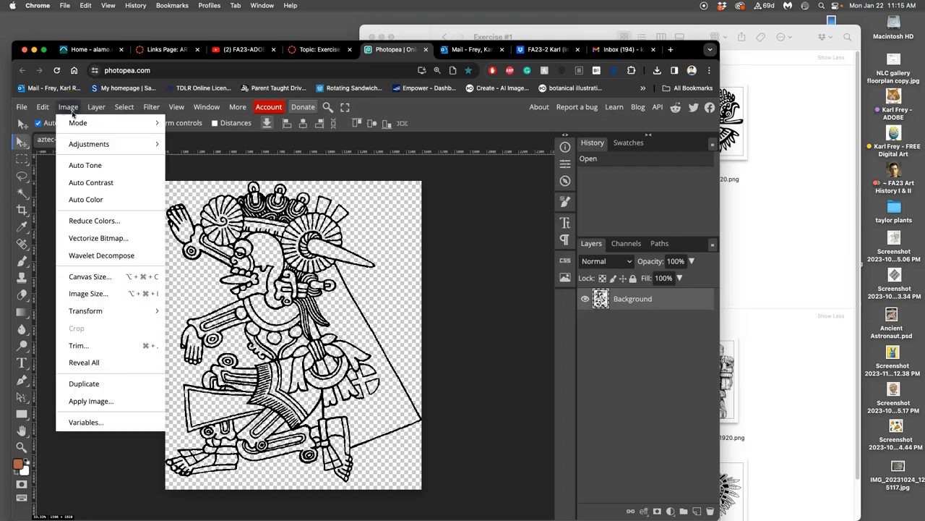
click(92, 277)
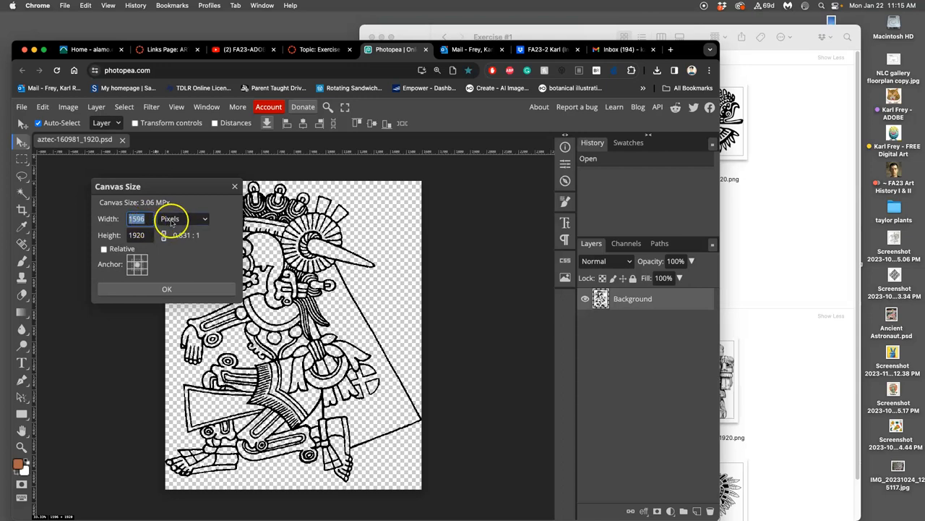
click(170, 218)
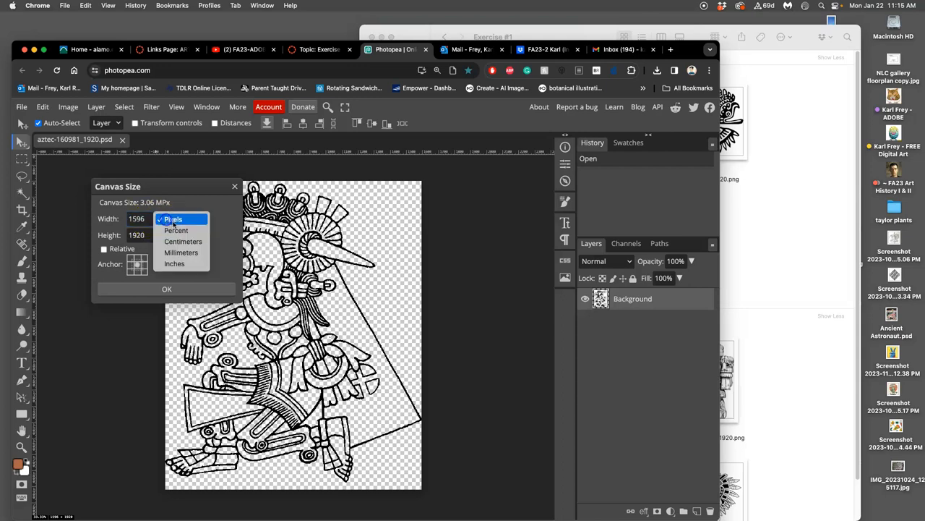
click(174, 264)
text(8)
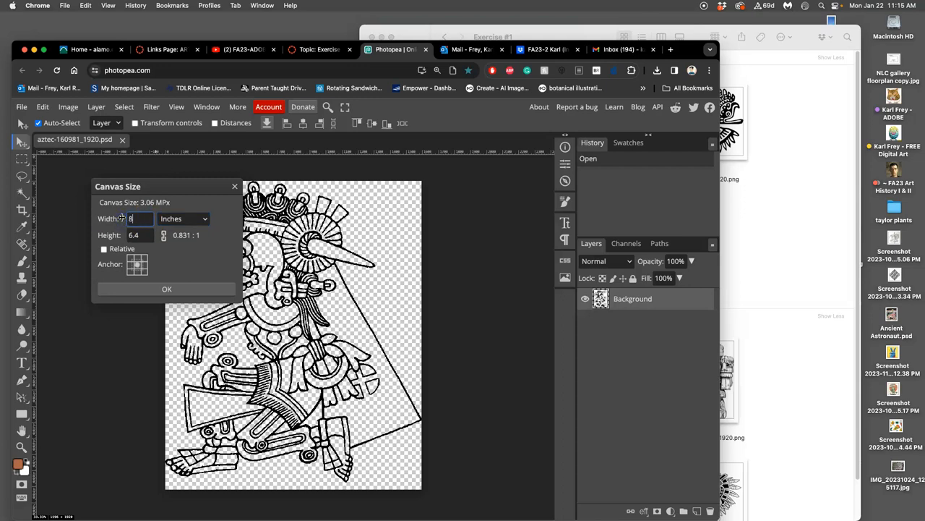
click(140, 235)
text(10)
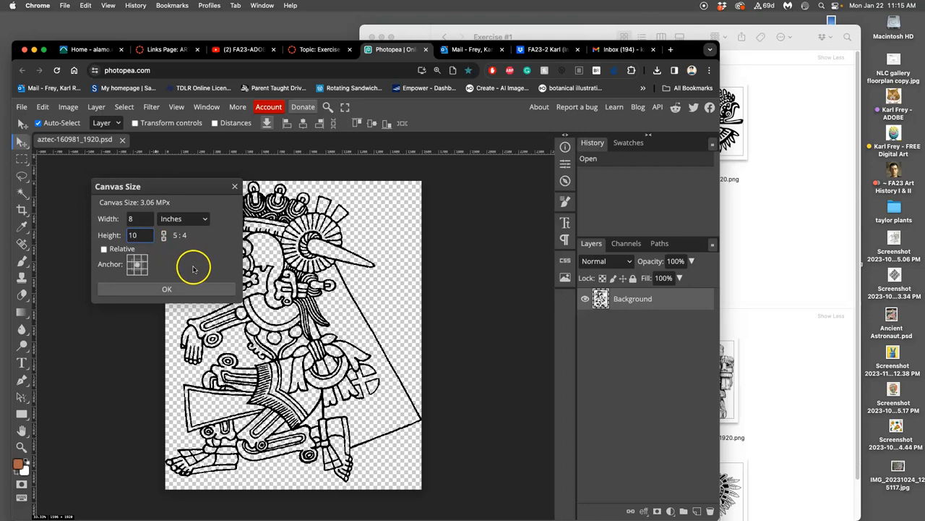
click(167, 289)
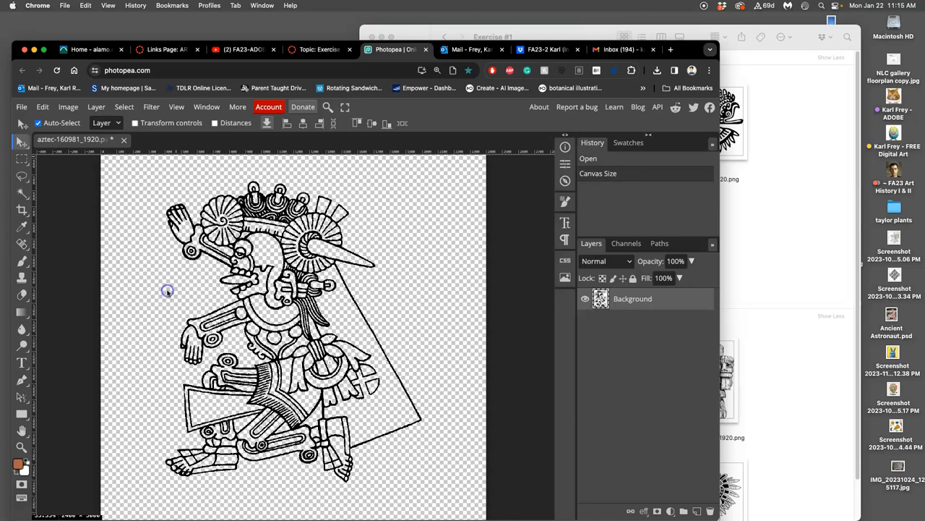
key(ctrl+minus)
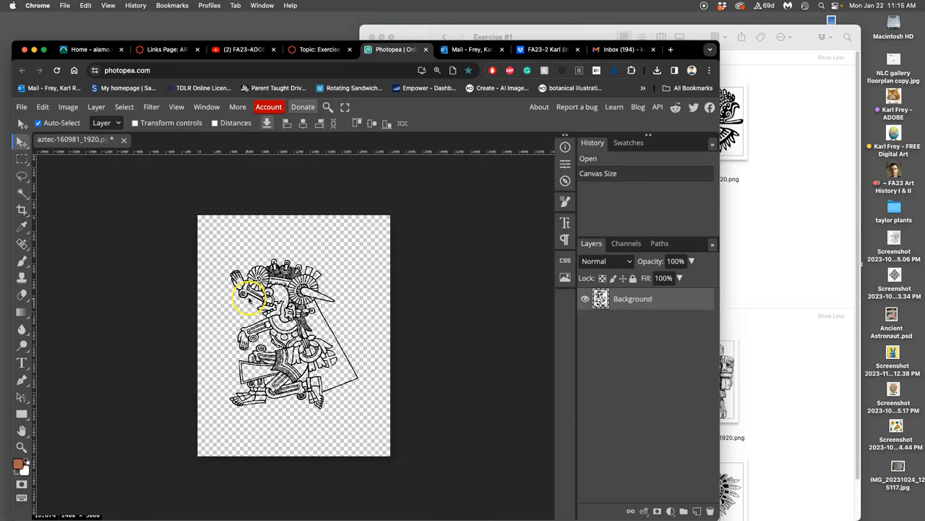
Confirm in Image Size that the document is 8 × 10 inches at 300 DPI and apply it.
click(68, 106)
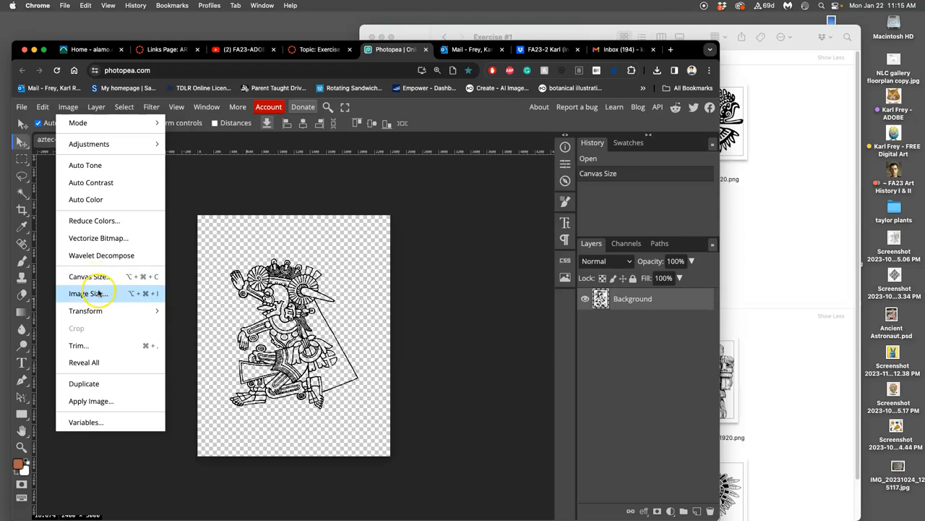
click(95, 296)
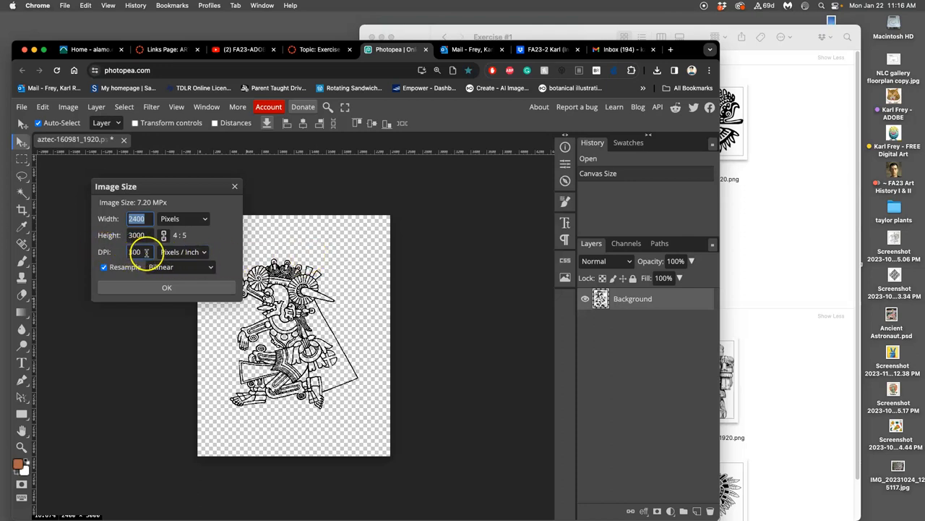
click(178, 218)
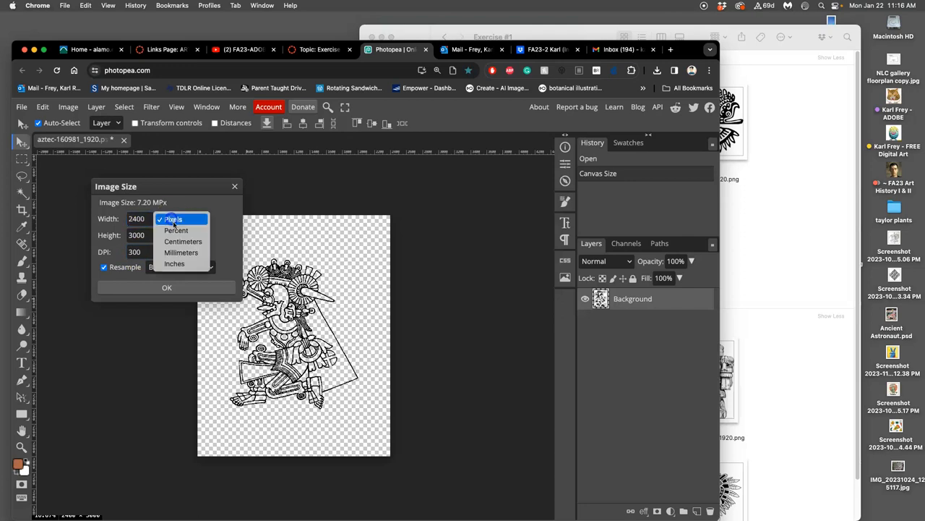
click(172, 263)
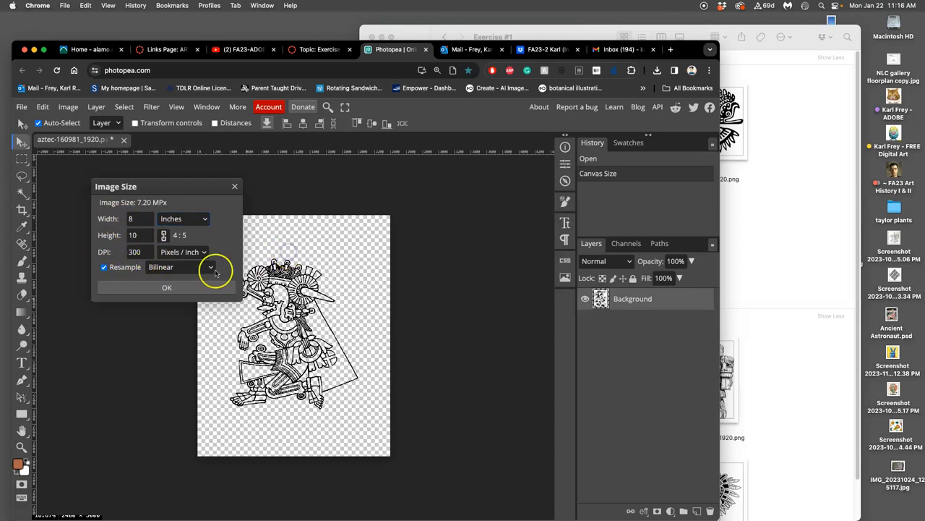
click(199, 288)
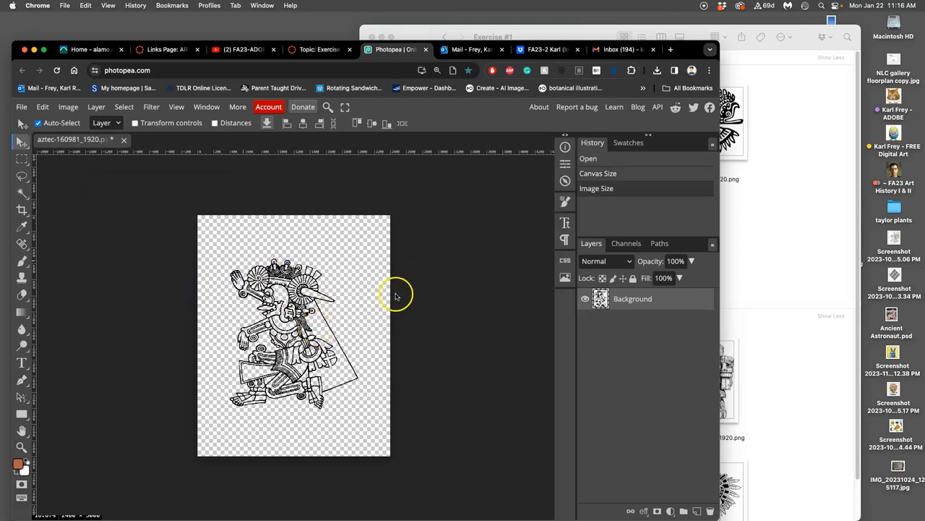
Drag bird-145714_1920.png from the Exercise #1 Finder folder onto the Photopea canvas.
click(813, 171)
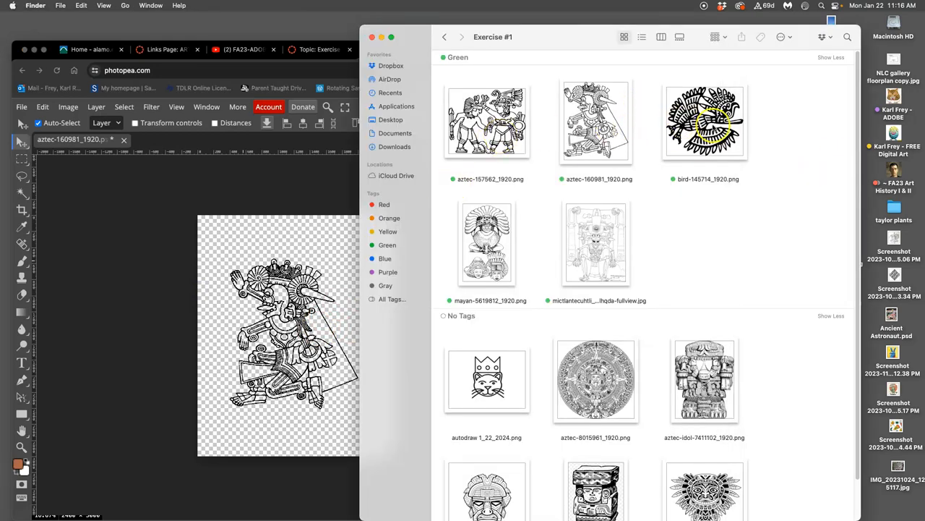
drag(686, 123, 273, 313)
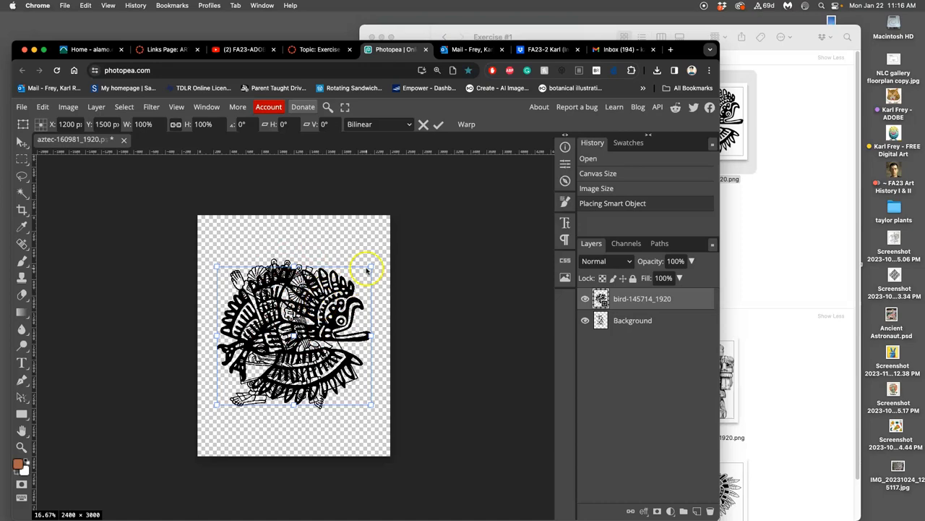
Rotate the bird about 30°, enlarge it to ~111%, and flip it horizontally and vertically.
mouse_move(381, 258)
mouse_down()
mouse_move(327, 237)
mouse_move(292, 288)
mouse_up()
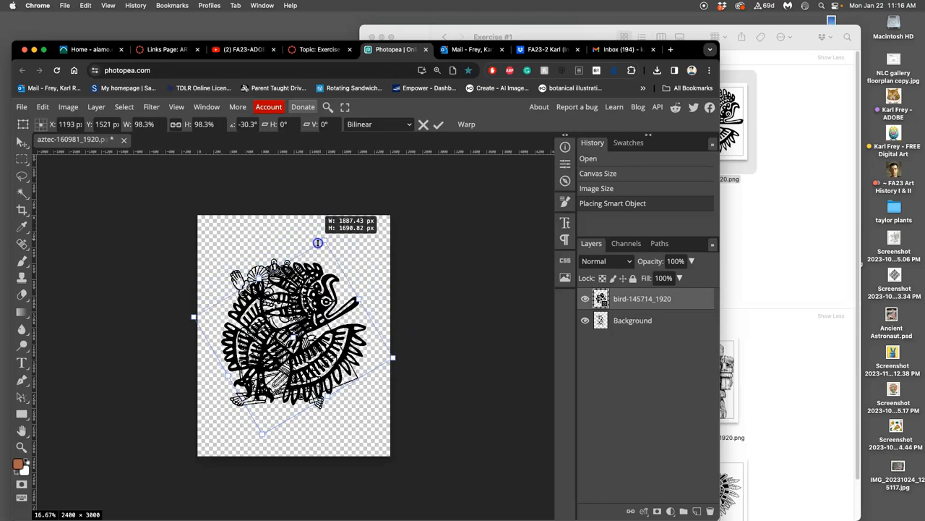
drag(293, 288, 330, 211)
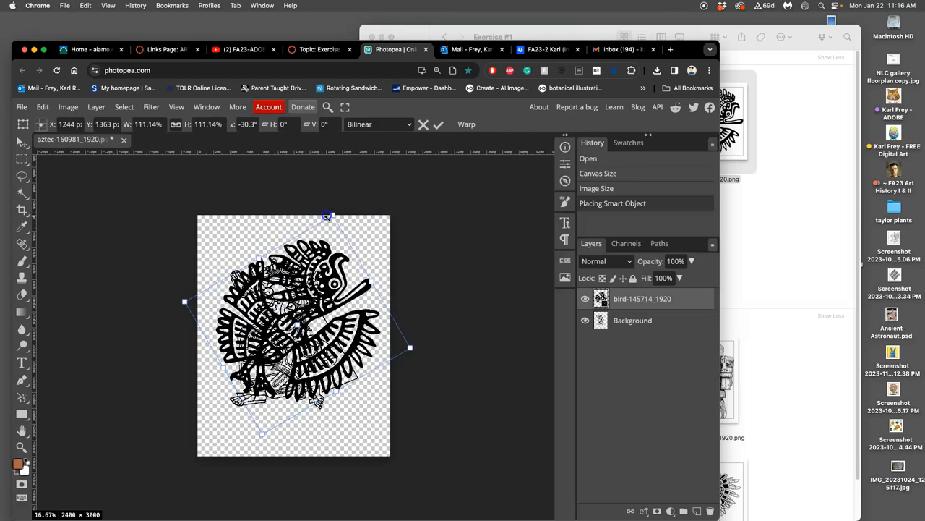
right_click(324, 253)
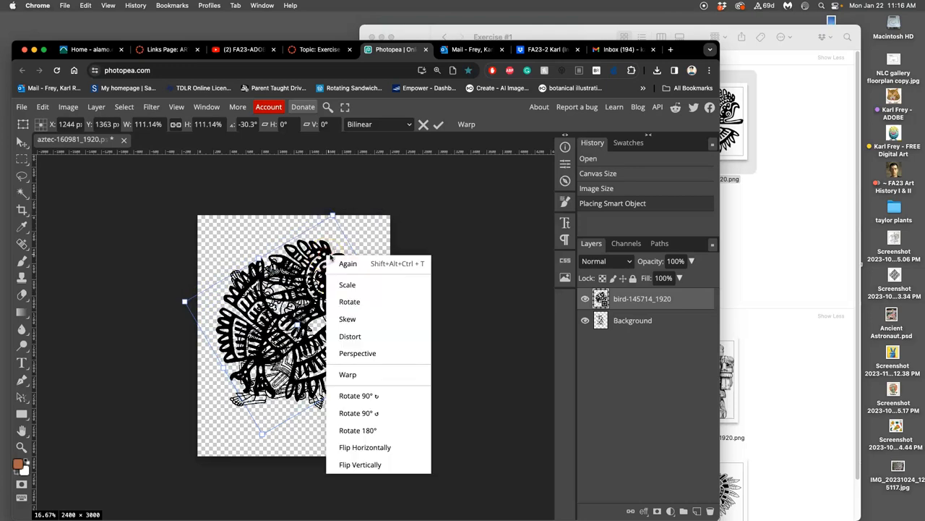
click(381, 447)
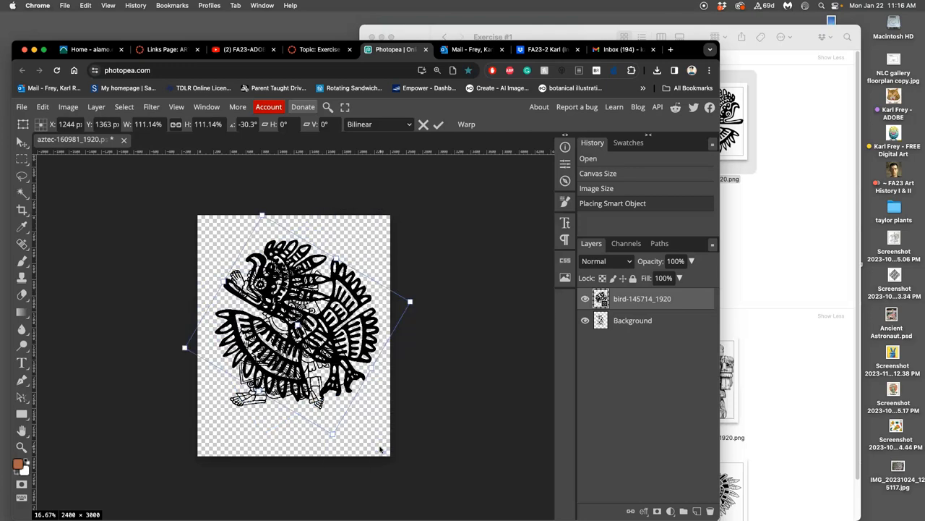
right_click(327, 334)
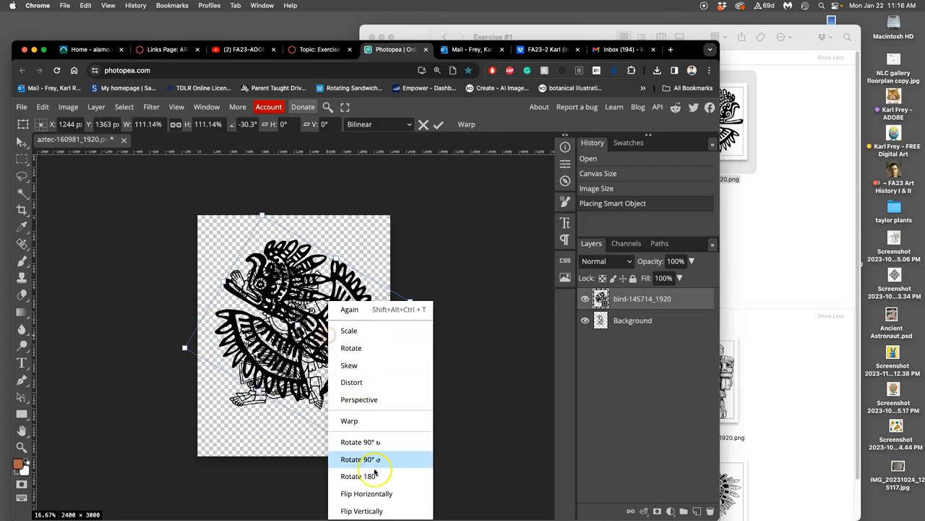
click(369, 505)
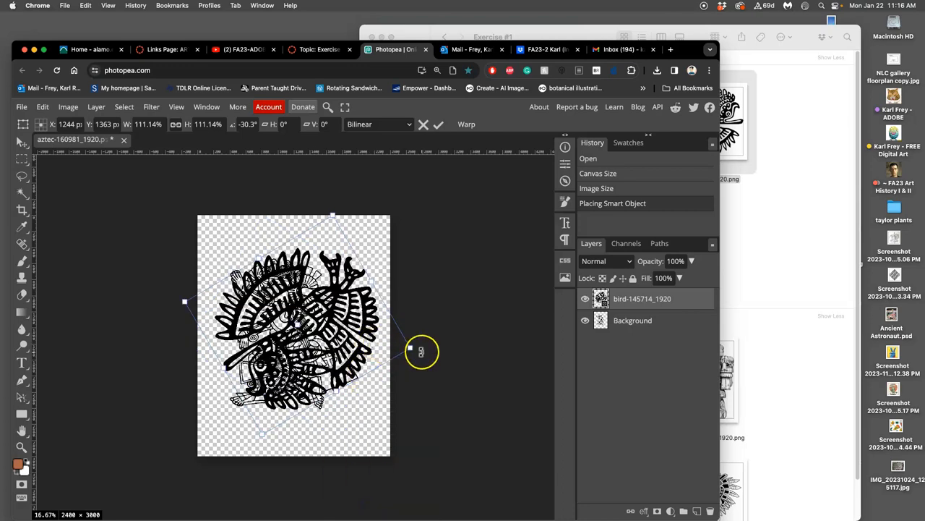
Rotate the bird to about 150°, enlarge and centre it on the canvas, and commit the transform.
drag(424, 352, 308, 361)
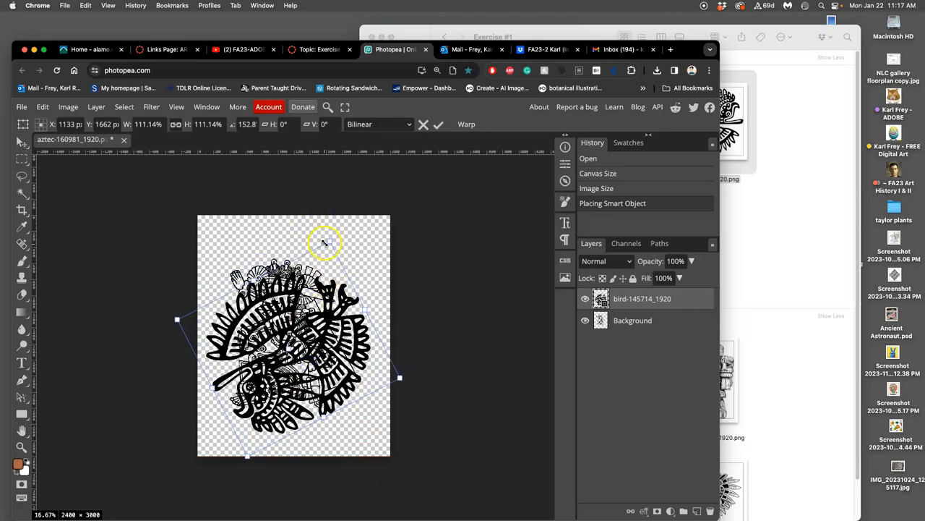
drag(330, 240, 337, 231)
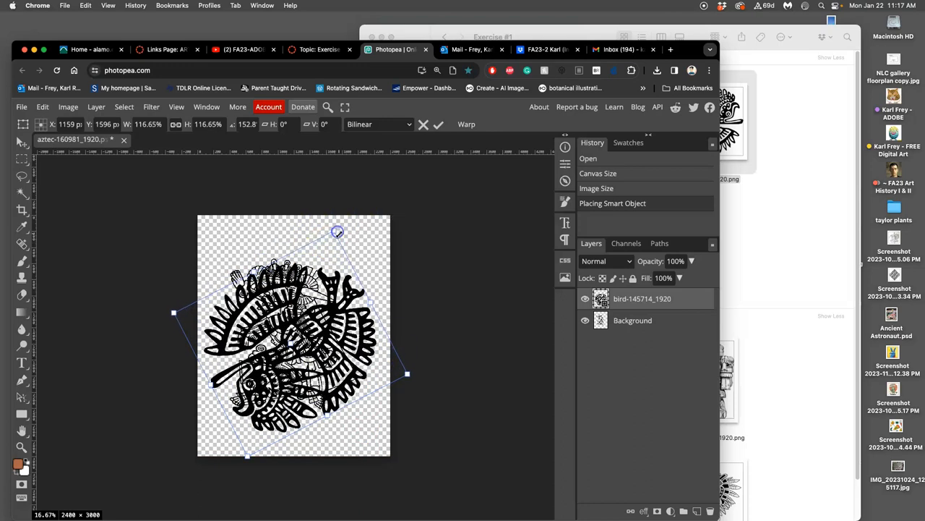
drag(317, 329, 320, 326)
click(348, 369)
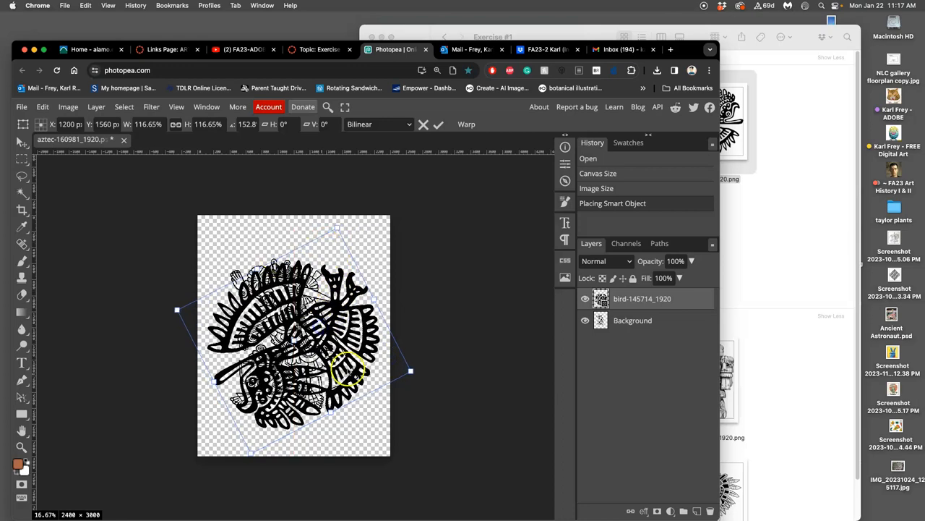
key(Return)
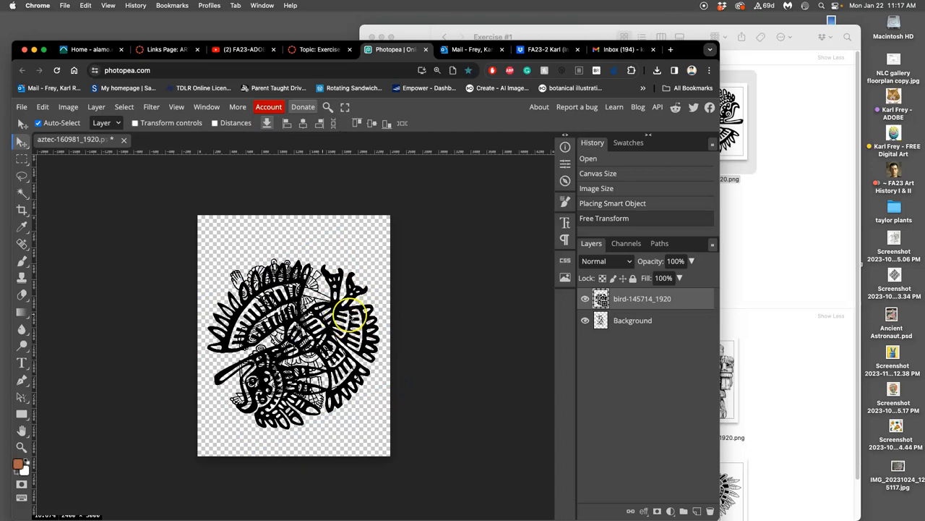
Drag the aztec-157562 line art from the Exercise #1 folder onto the collage.
click(741, 227)
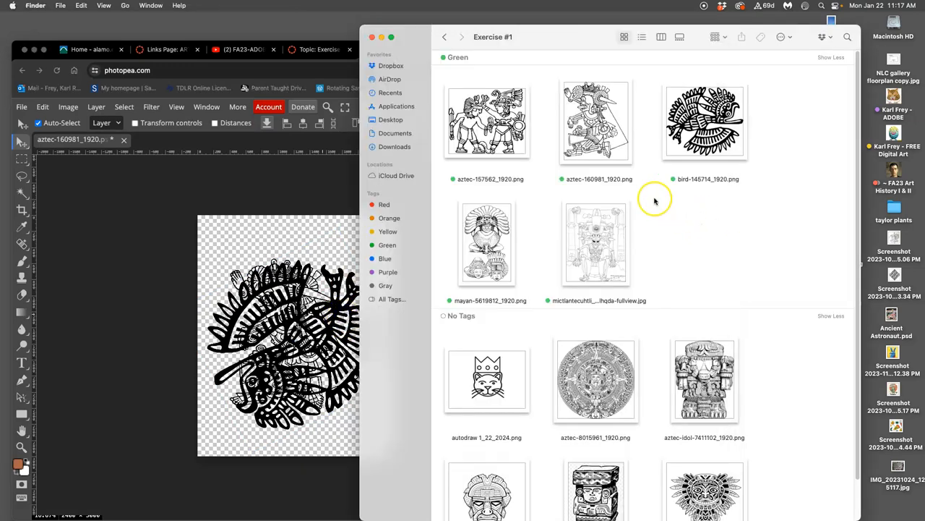
drag(506, 124, 311, 373)
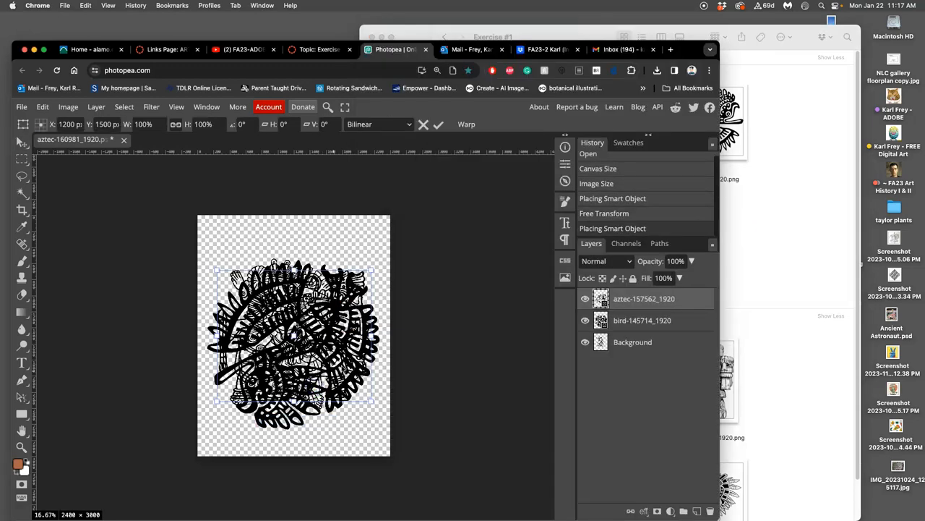
Enlarge the Aztec artwork to about 130%, mirror it, then shrink and shift it slightly up-right.
click(368, 287)
mouse_move(370, 270)
mouse_down()
mouse_move(418, 228)
mouse_move(283, 312)
mouse_up()
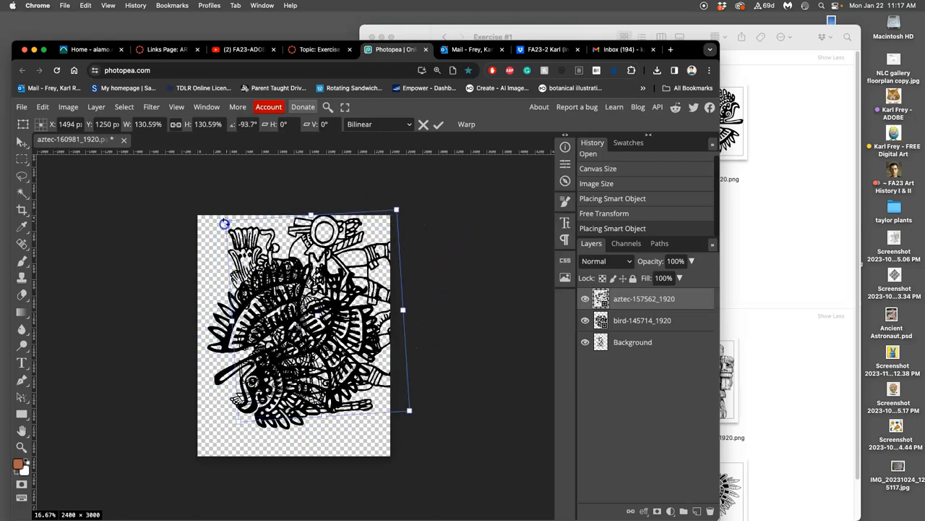
right_click(322, 196)
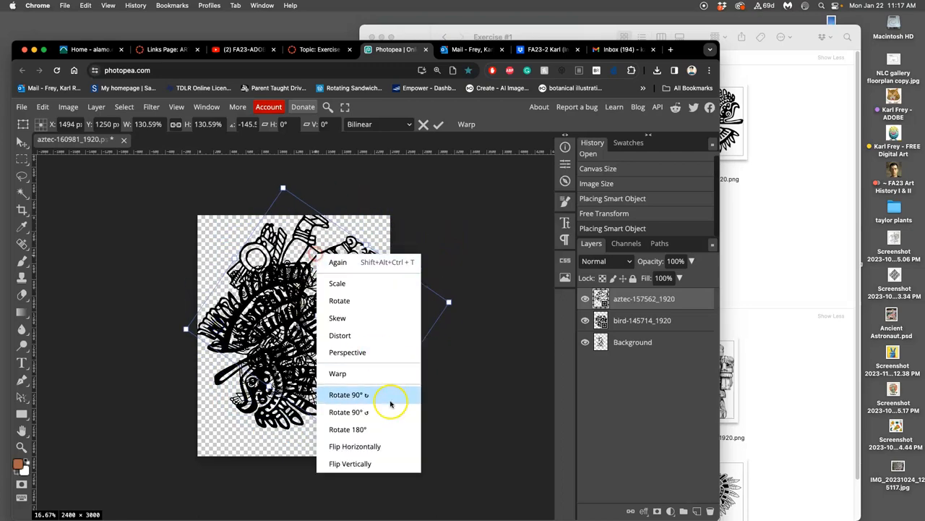
click(360, 445)
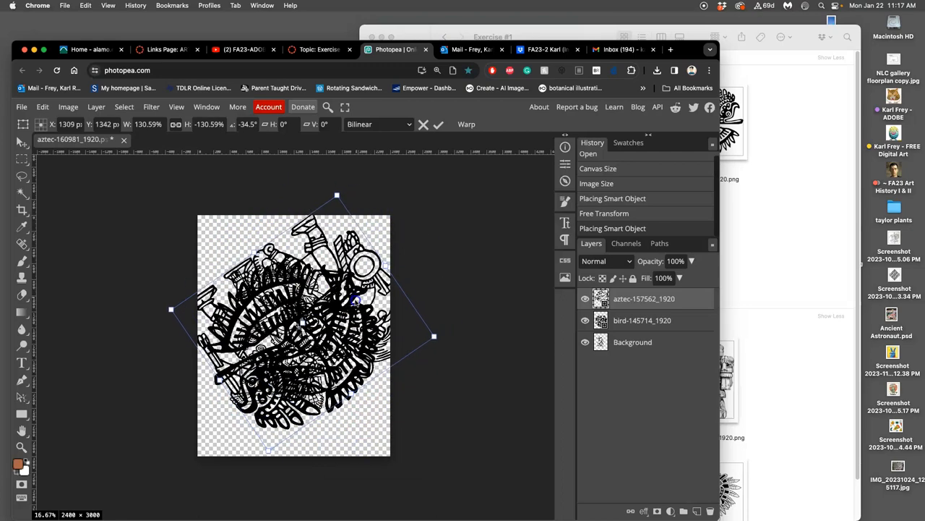
drag(440, 342, 395, 330)
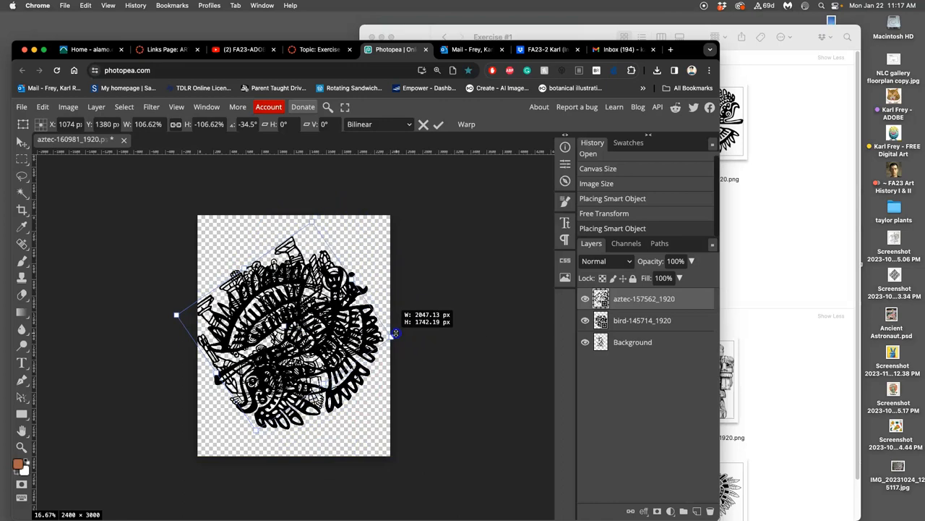
drag(290, 246, 296, 241)
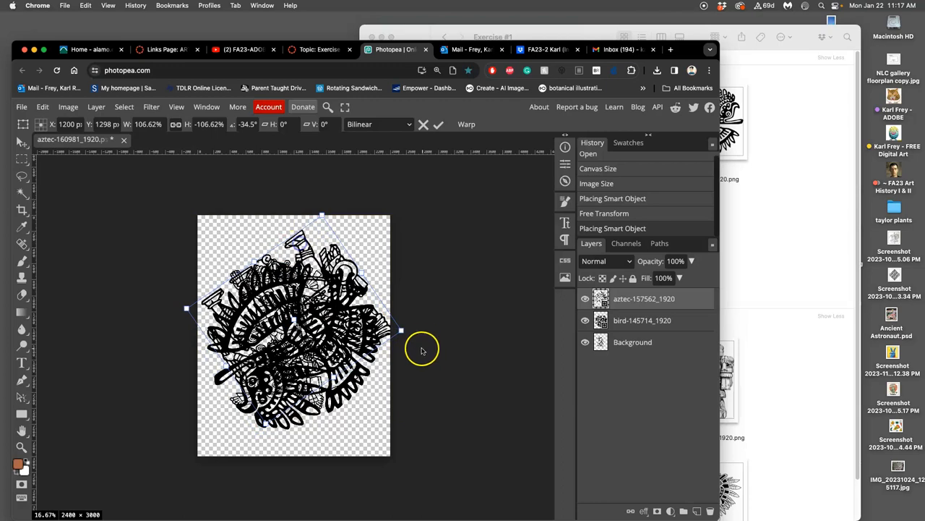
Stretch the Aztec artwork taller toward the bottom and tilt it to roughly −11°.
drag(413, 331, 406, 358)
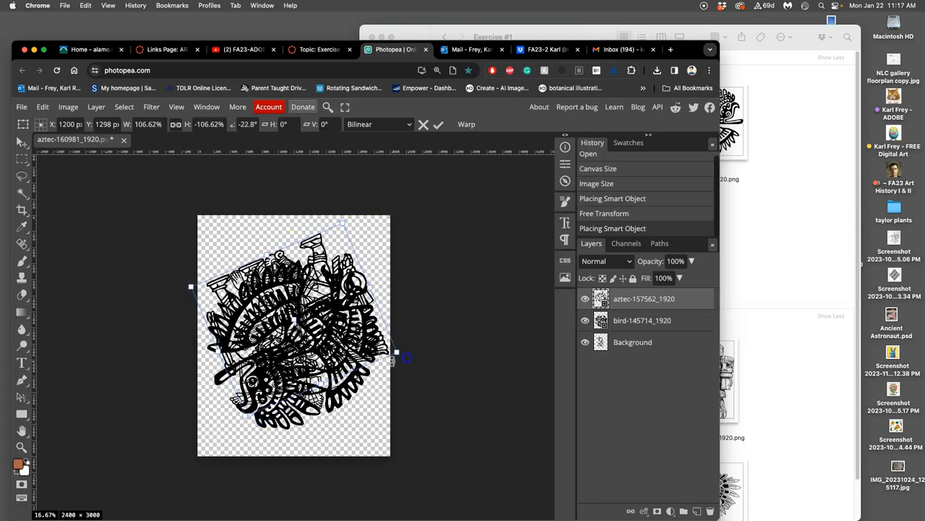
drag(322, 386, 333, 410)
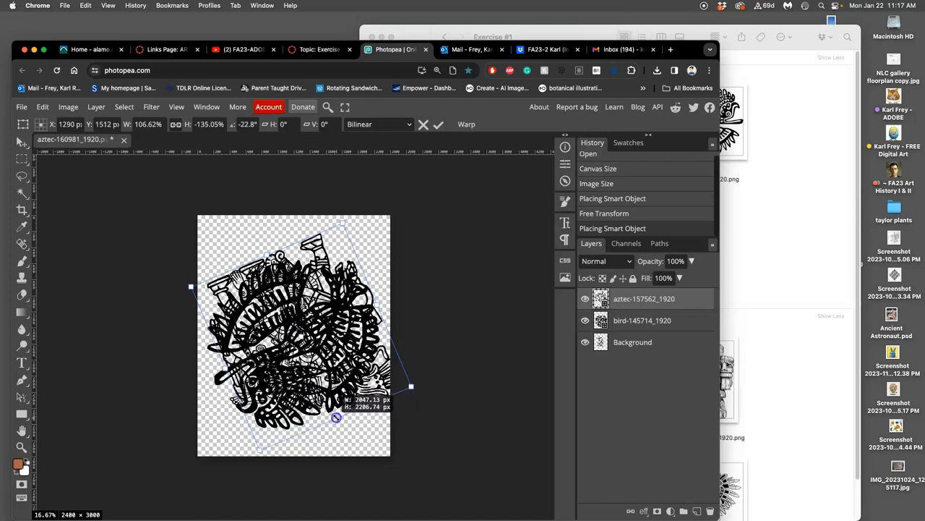
mouse_move(332, 411)
mouse_down()
mouse_move(389, 499)
mouse_move(329, 417)
mouse_up()
drag(418, 385, 397, 403)
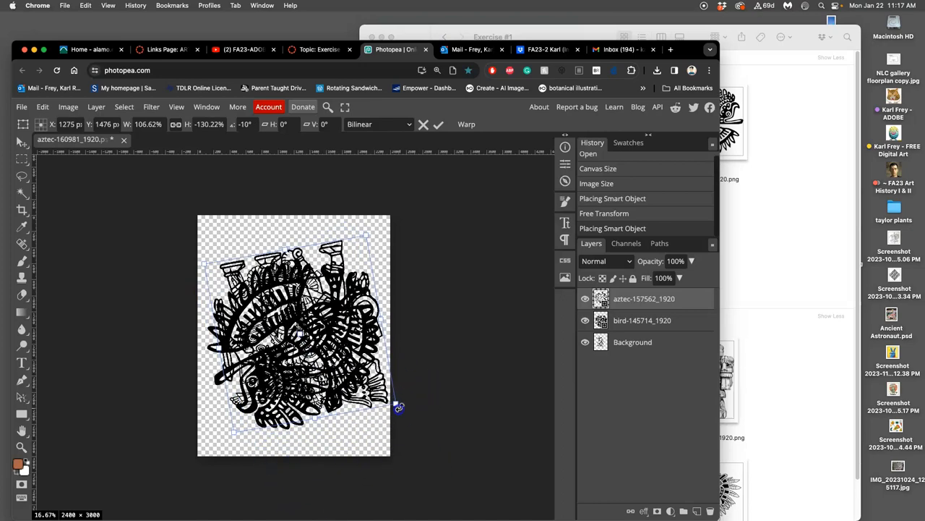
Switch to Warp and bulge the top and left of the Aztec artwork outward.
right_click(347, 254)
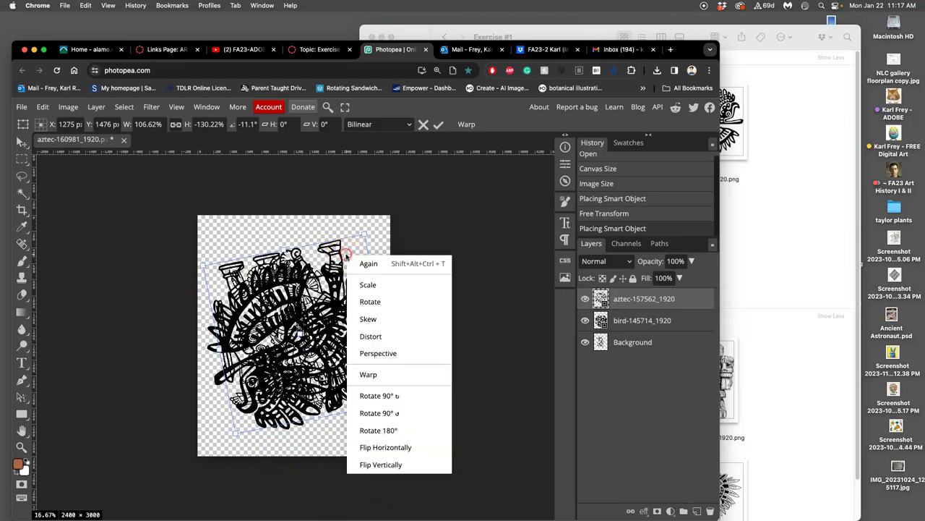
click(383, 374)
drag(353, 279, 360, 252)
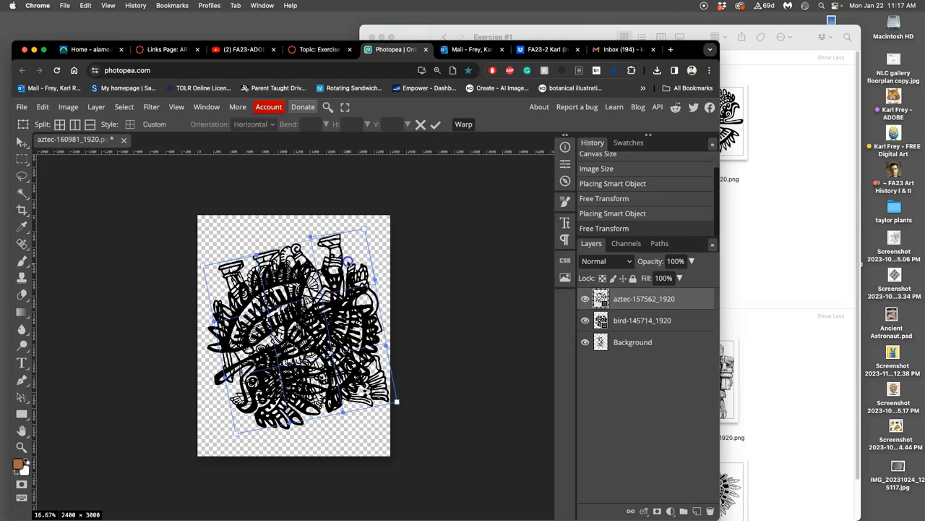
drag(225, 284, 217, 294)
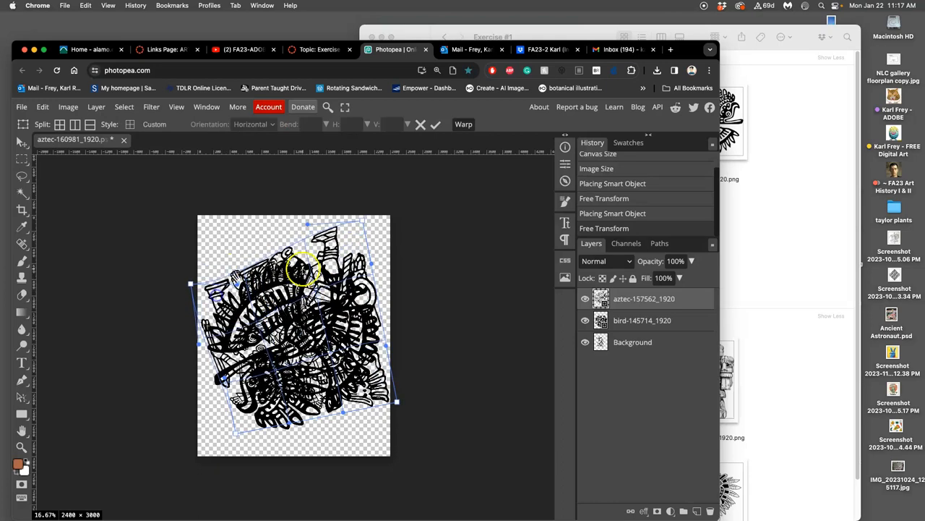
drag(289, 258, 286, 250)
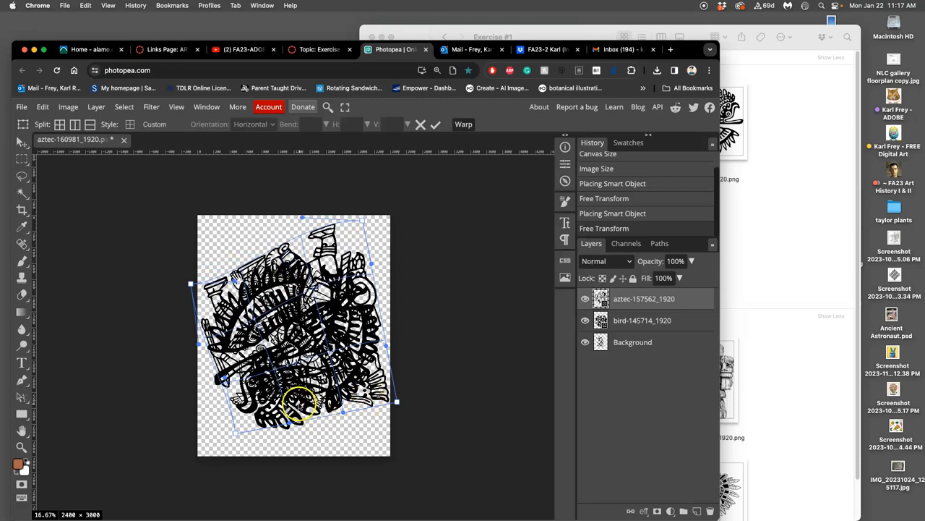
Reshape the lower and side regions of the warped artwork, then apply the warp.
drag(299, 402, 254, 432)
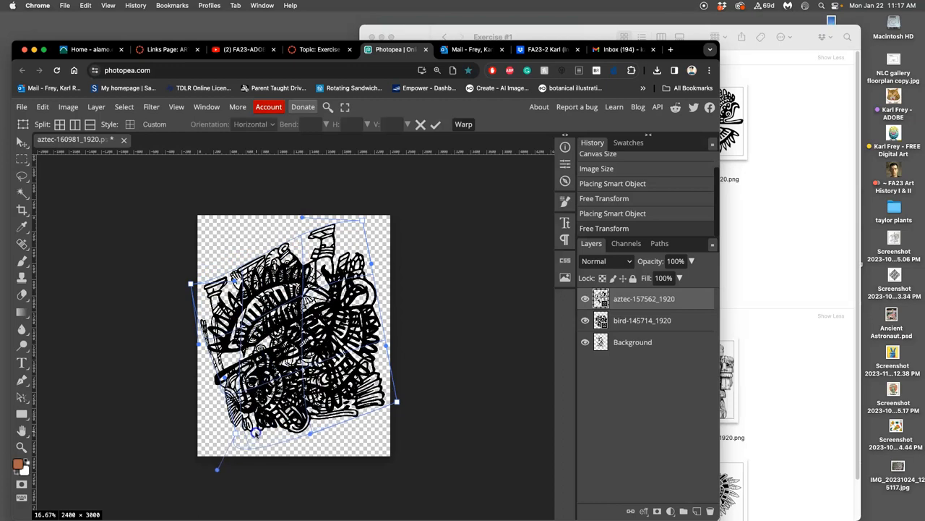
drag(255, 432, 276, 407)
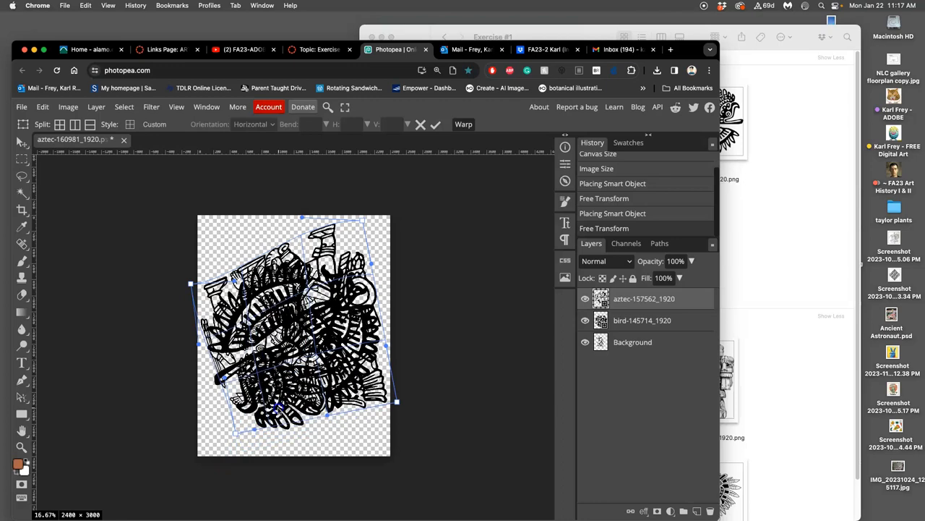
drag(395, 400, 374, 409)
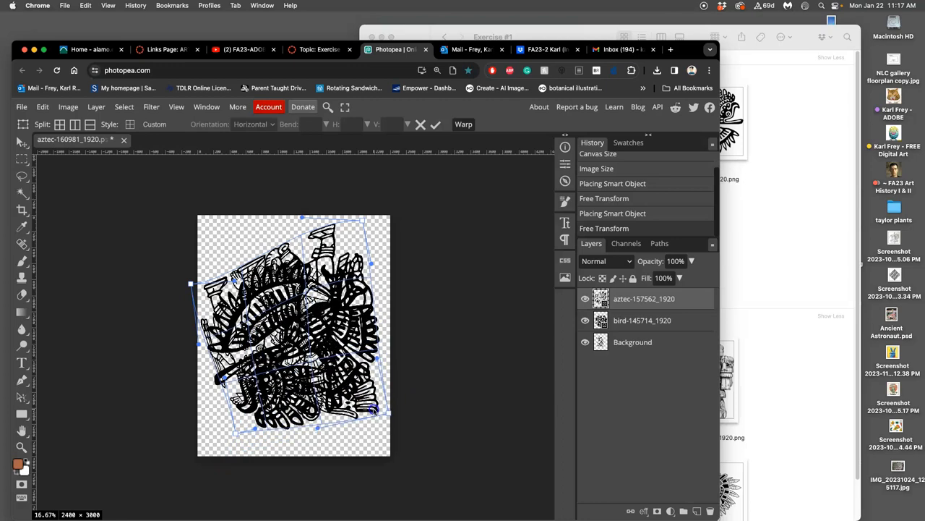
drag(392, 368, 369, 335)
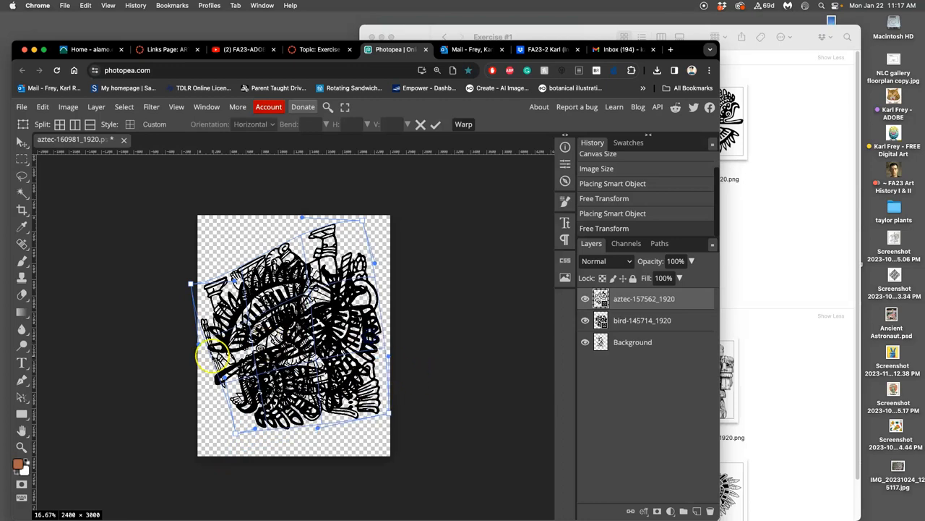
drag(215, 355, 247, 337)
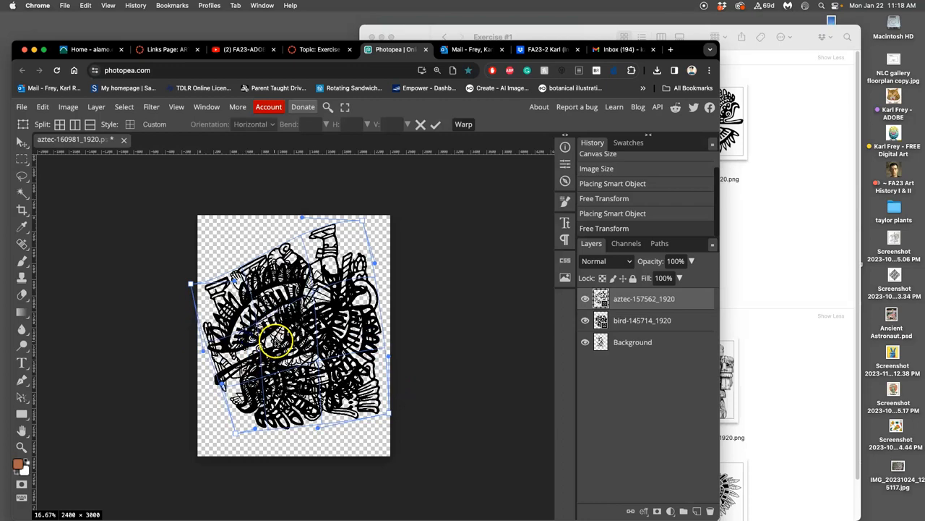
key(Return)
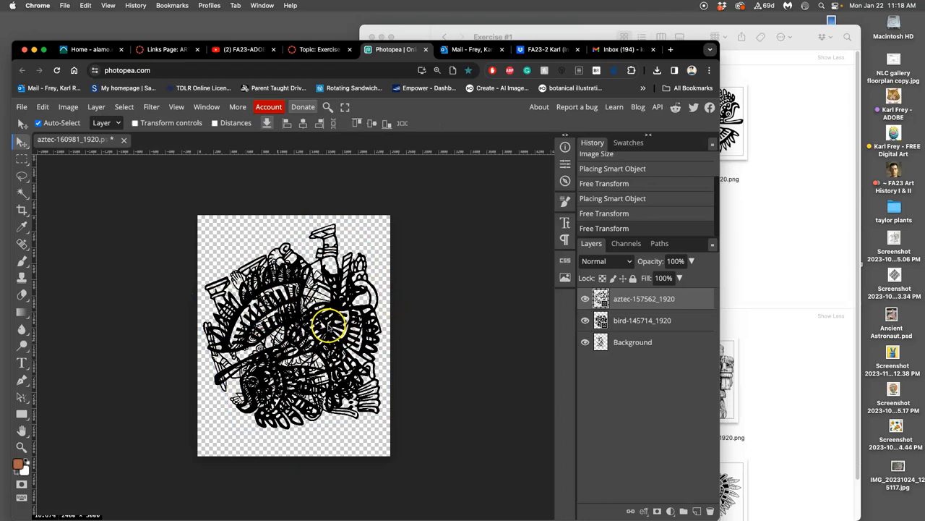
key(super+plus)
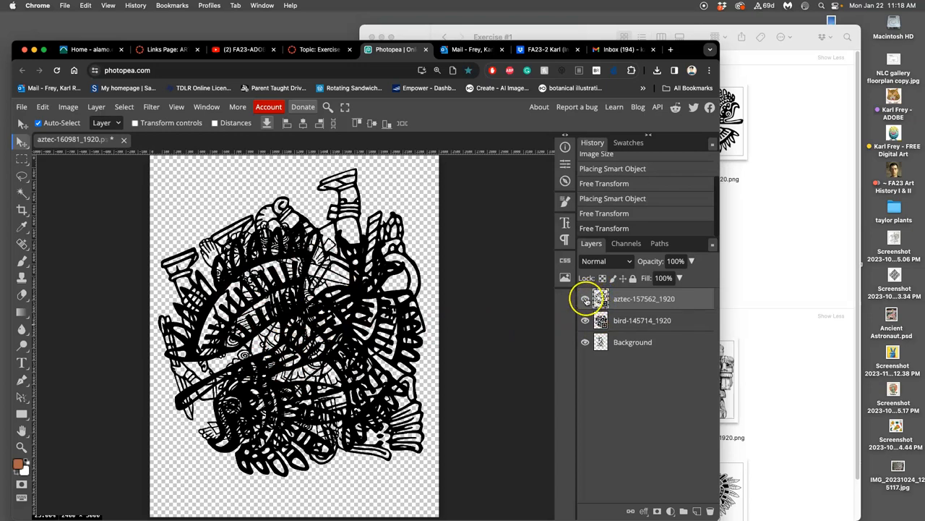
click(585, 299)
click(585, 320)
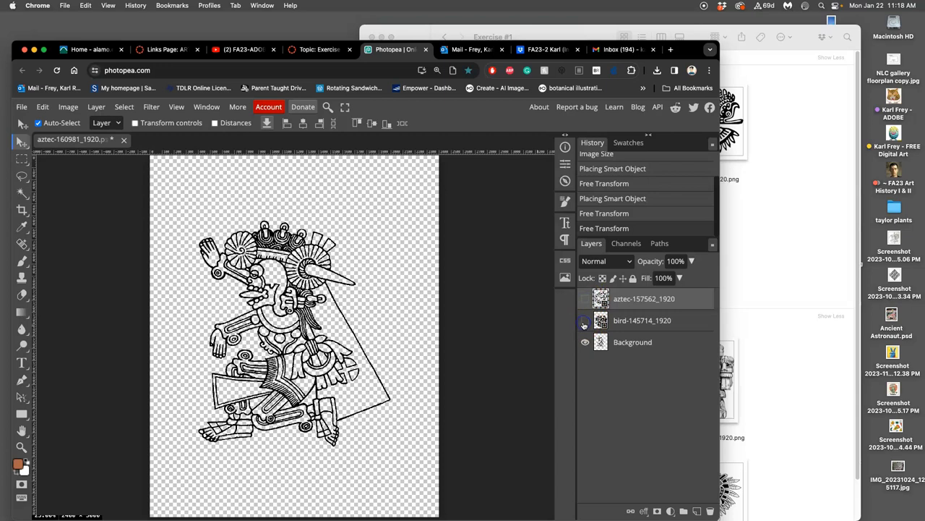
click(585, 342)
click(585, 320)
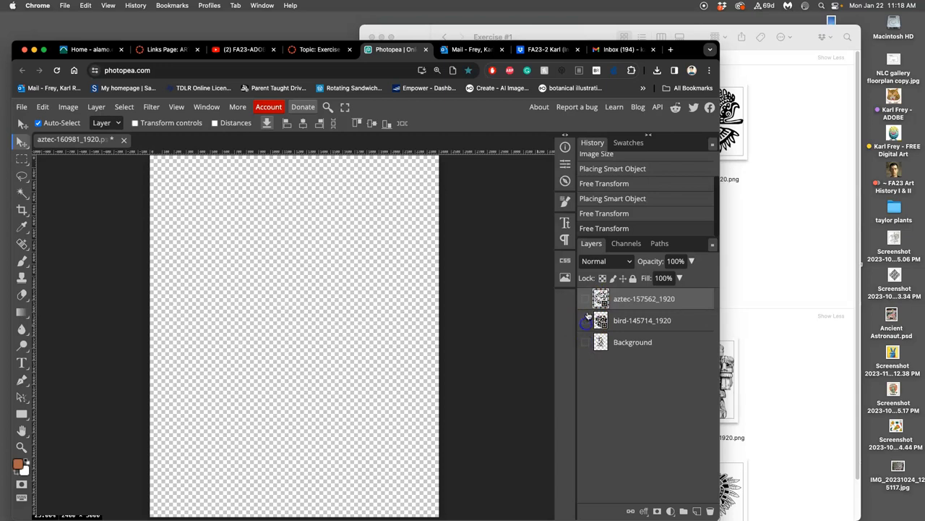
click(585, 299)
click(584, 298)
click(586, 321)
click(584, 342)
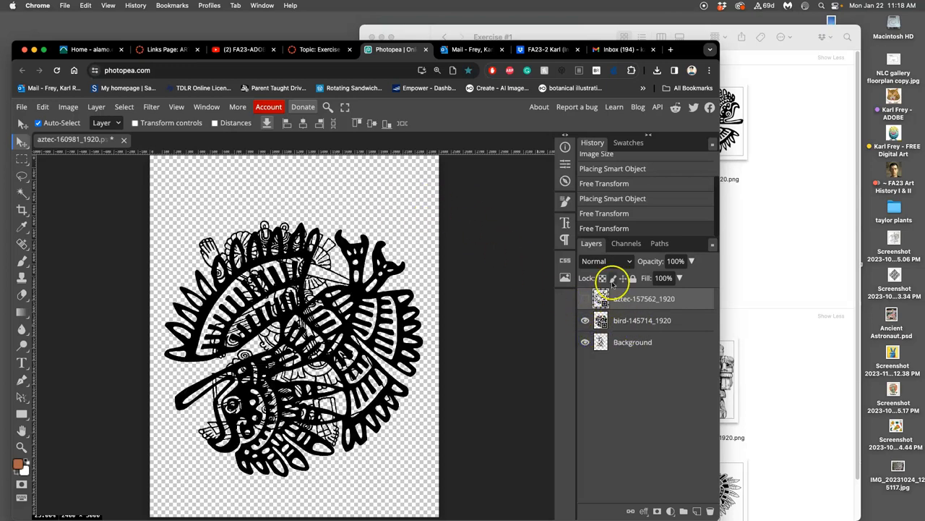
click(585, 299)
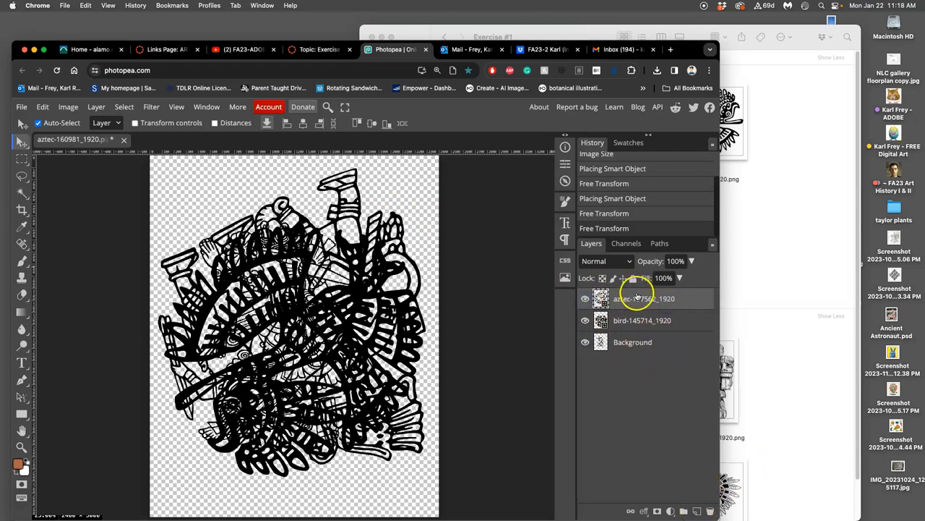
click(94, 109)
mouse_move(115, 123)
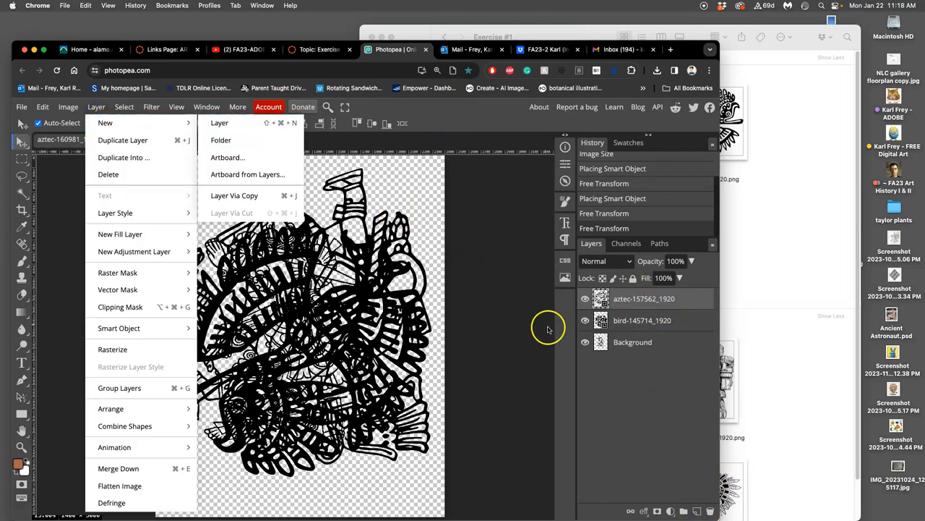
click(672, 396)
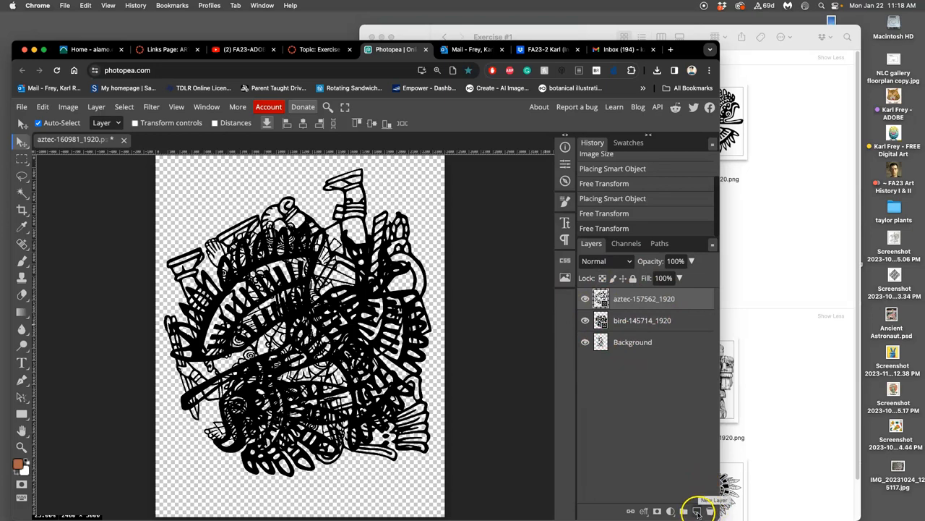
Add a new empty layer and fill it with white via Edit > Fill.
click(697, 511)
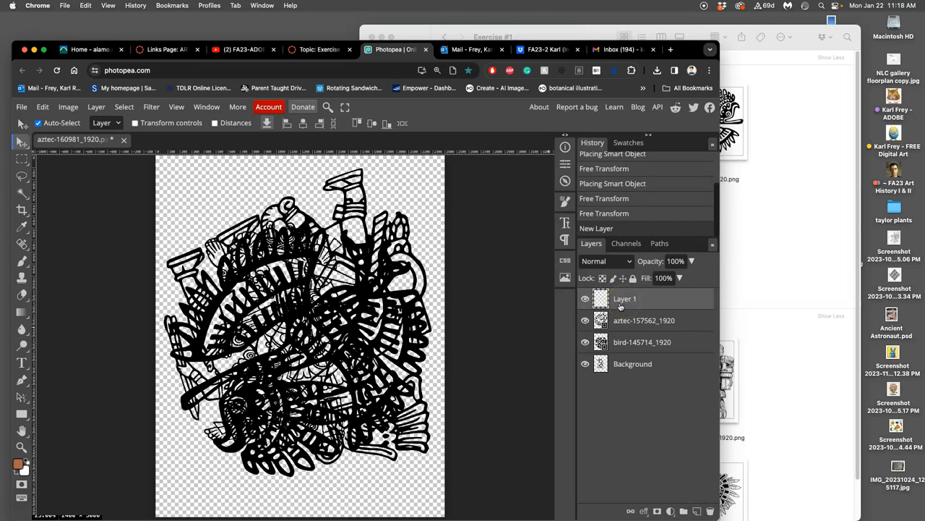
click(620, 307)
click(415, 262)
click(44, 107)
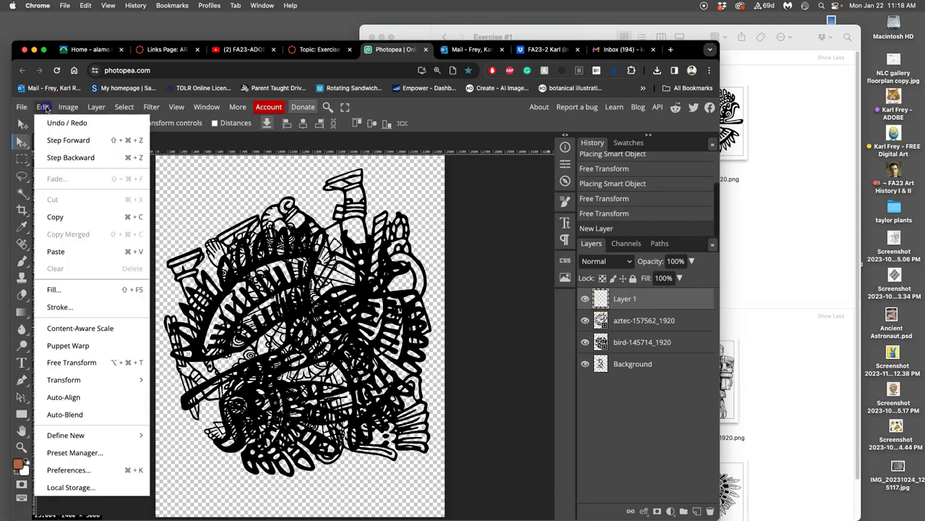
click(62, 292)
click(159, 213)
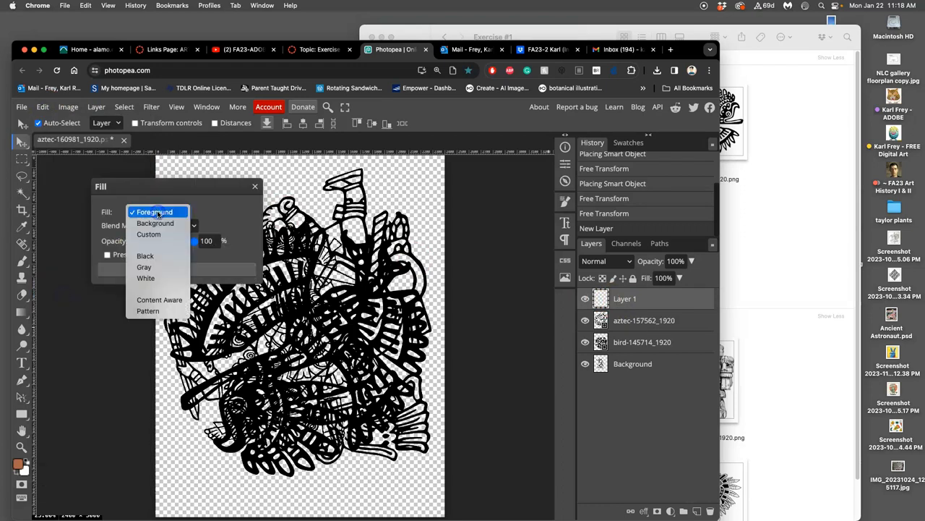
click(157, 279)
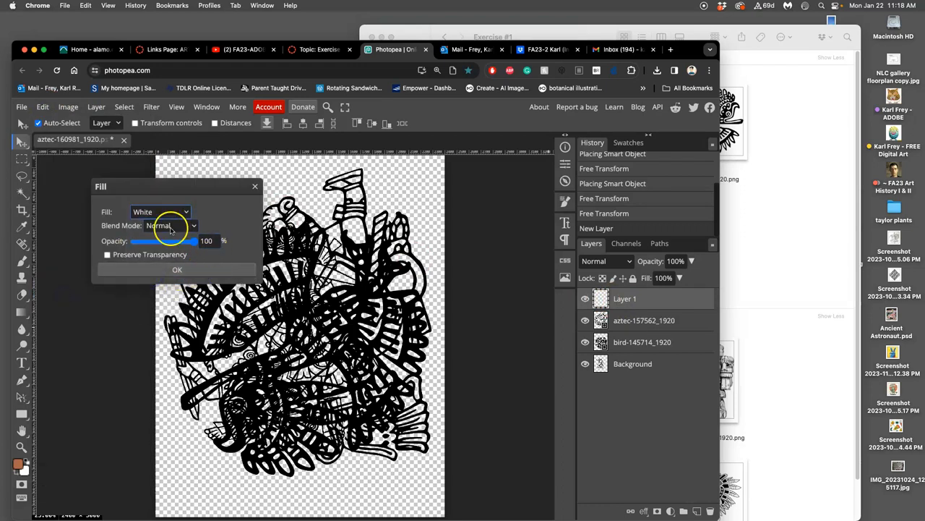
click(200, 267)
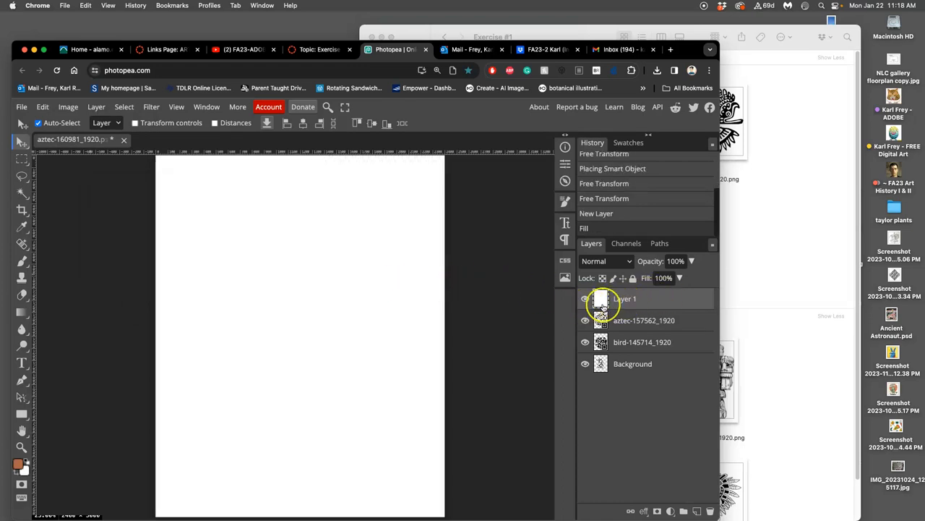
Move the white Layer 1 below the Background layer at the bottom of the stack.
drag(648, 299, 640, 371)
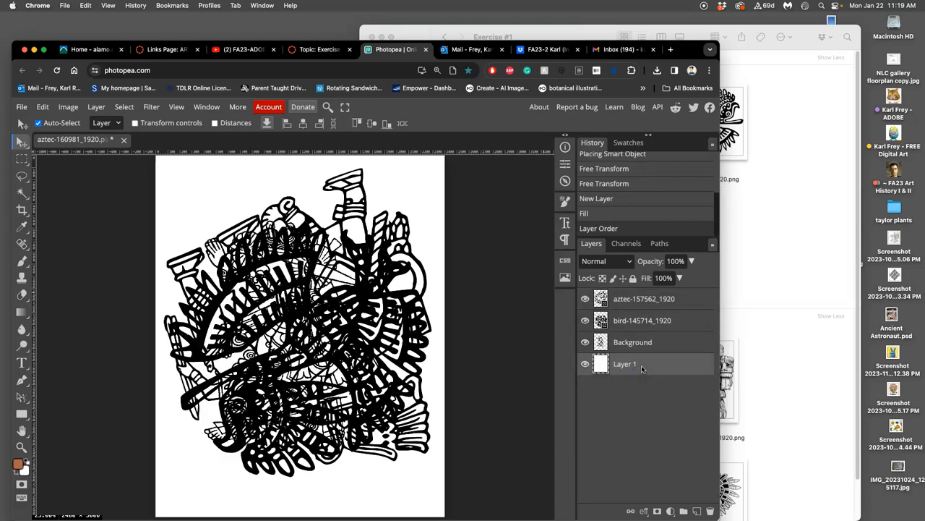
Toggle layer visibility to compare, isolating the aztec artwork on the canvas.
click(585, 342)
click(587, 322)
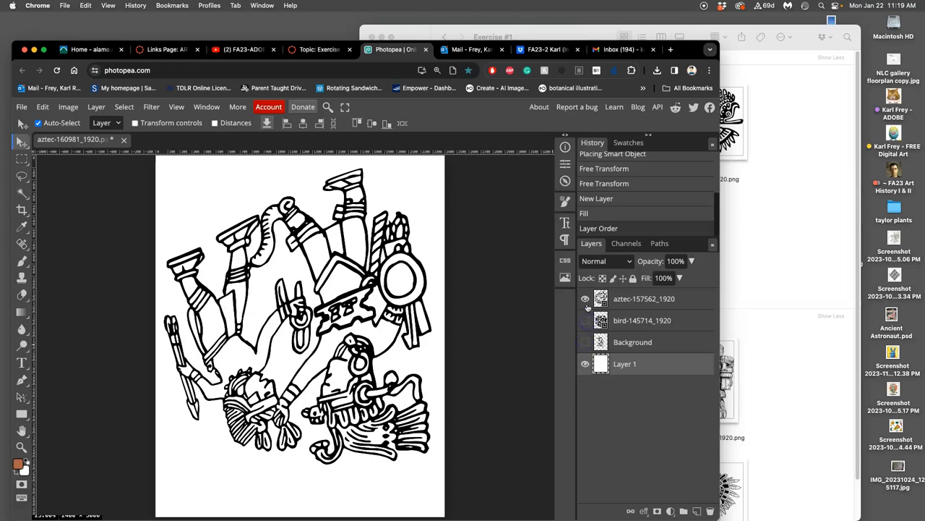
click(585, 299)
click(585, 321)
click(586, 342)
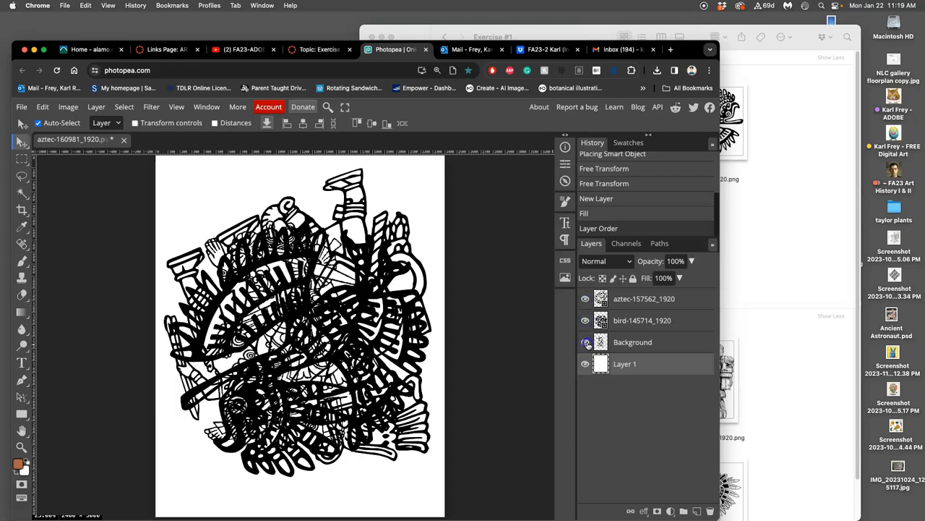
click(585, 342)
click(585, 321)
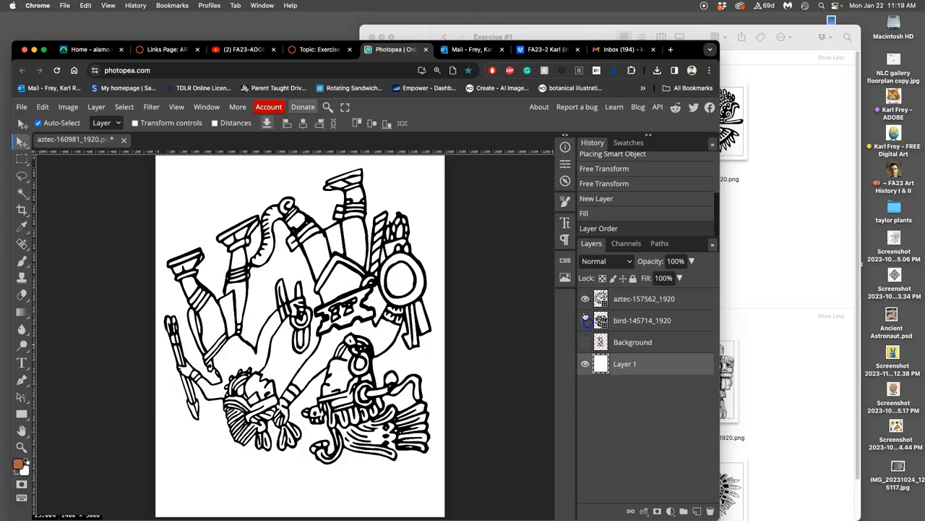
click(584, 299)
Leave aztec and bird hidden so only the Background figure shows over the white Layer 1.
click(585, 321)
click(587, 340)
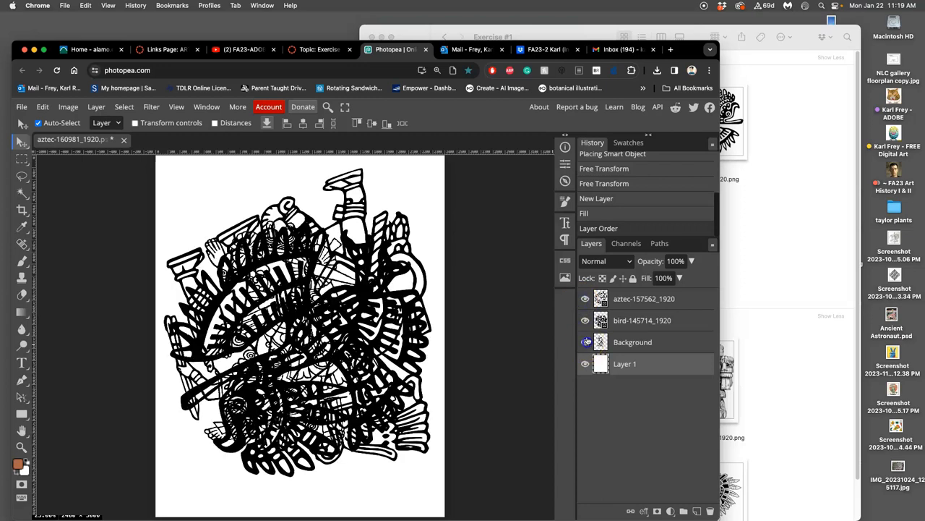
click(585, 338)
click(585, 299)
click(585, 320)
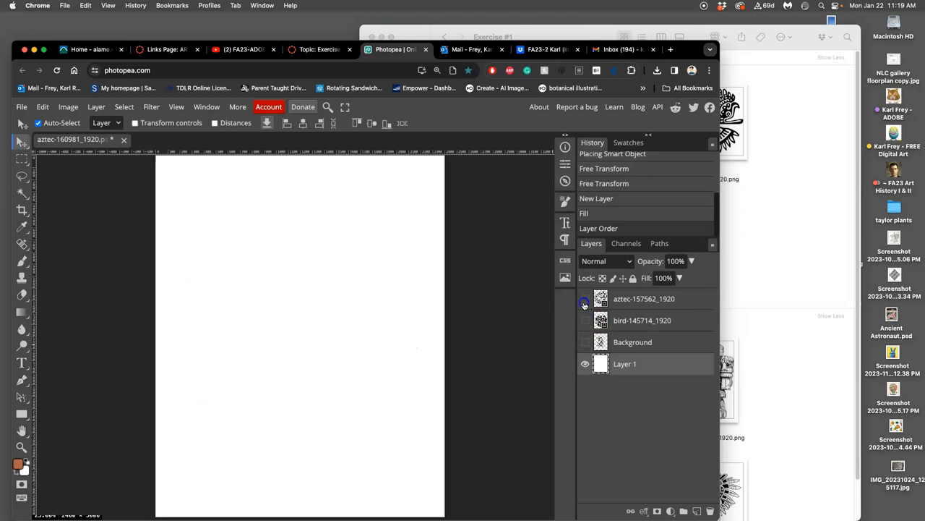
click(585, 342)
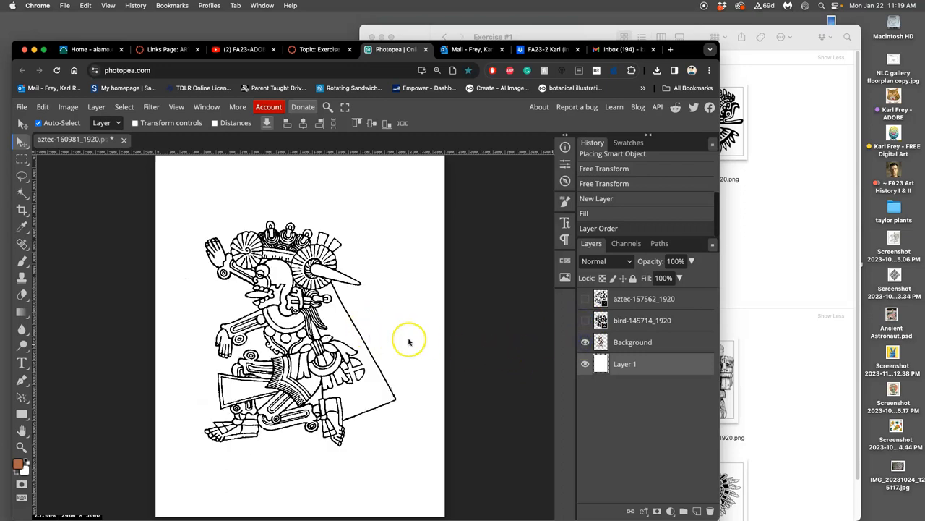
click(584, 363)
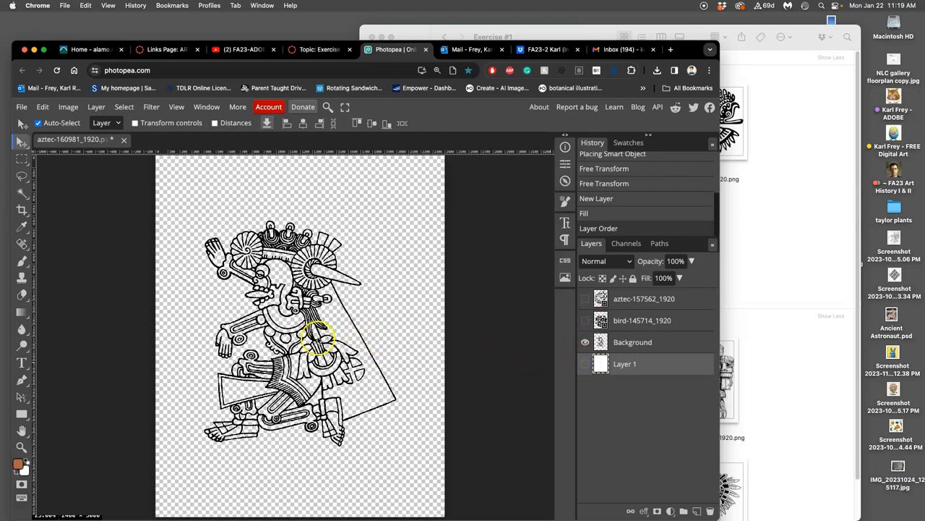
click(585, 364)
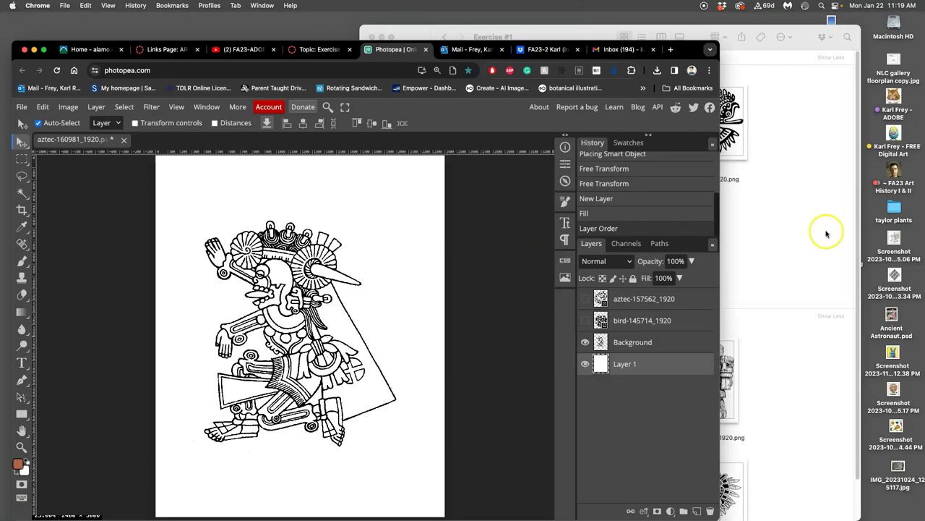
Bring the Exercise #1 Finder folder forward over the browser.
click(826, 231)
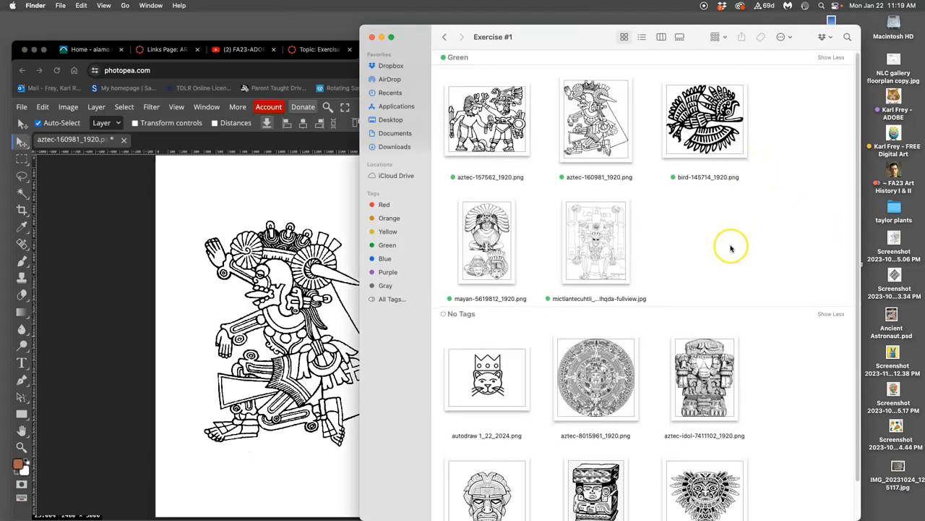
scroll(728, 248, down, 2)
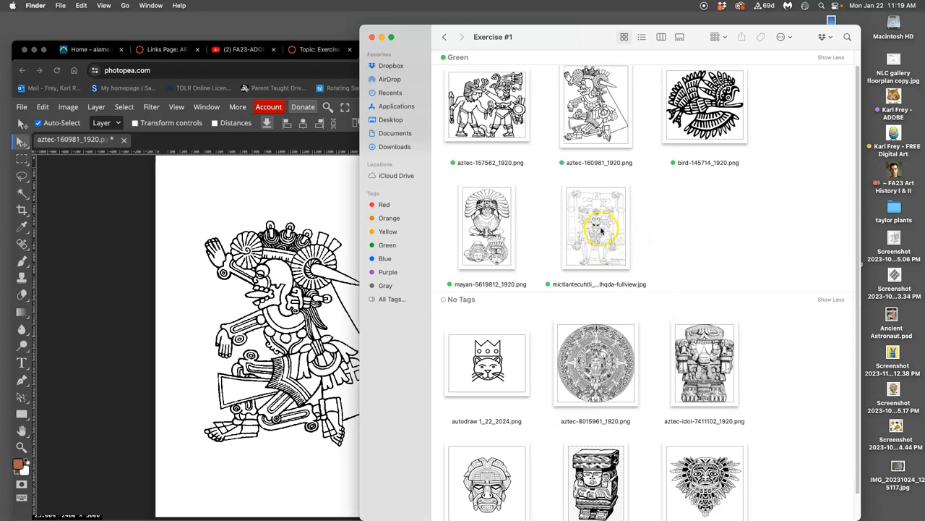
Drag the Mictlantecuhtli image onto the canvas and move its layer to the top of the stack.
drag(599, 224, 272, 296)
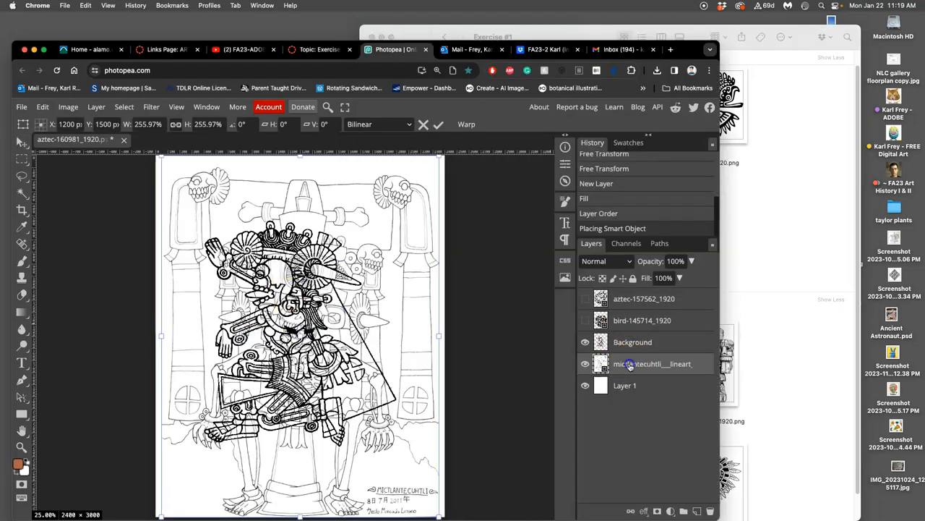
drag(626, 364, 627, 295)
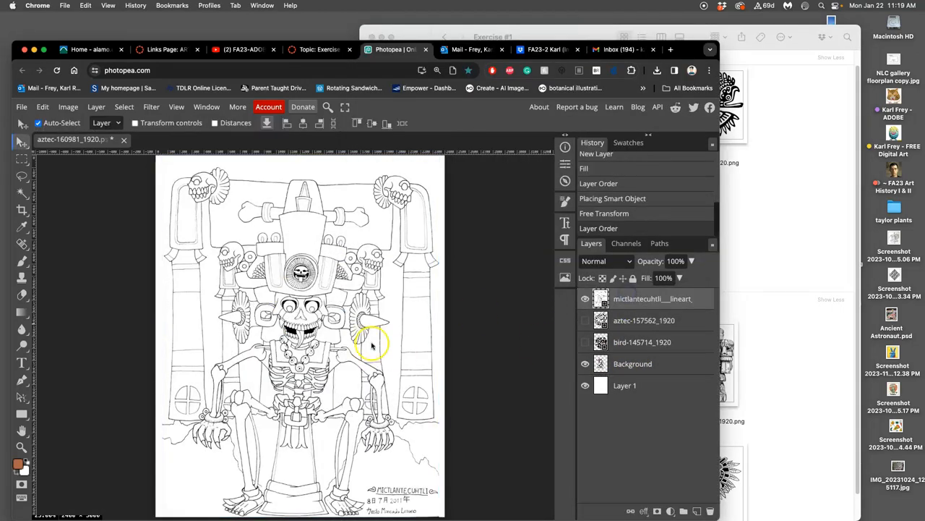
click(585, 300)
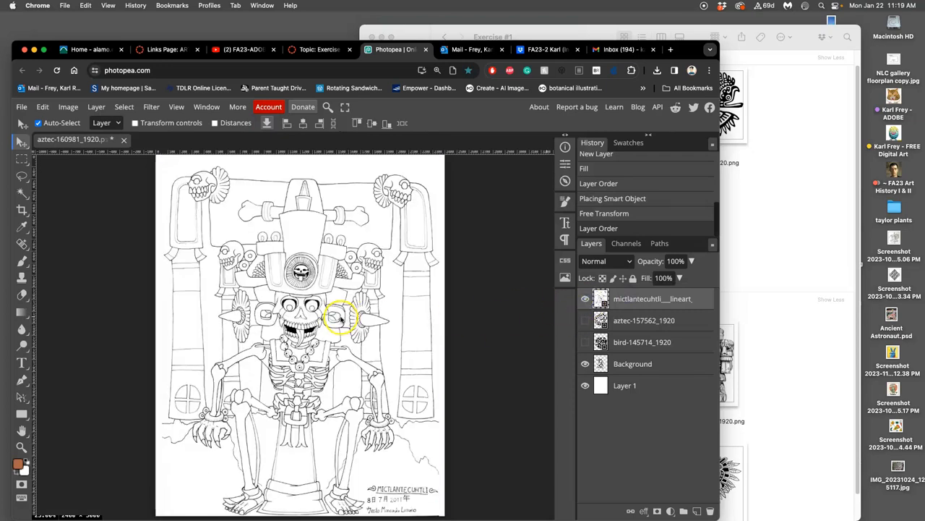
scroll(340, 315, up, 3)
scroll(337, 310, up, 4)
scroll(340, 312, up, 4)
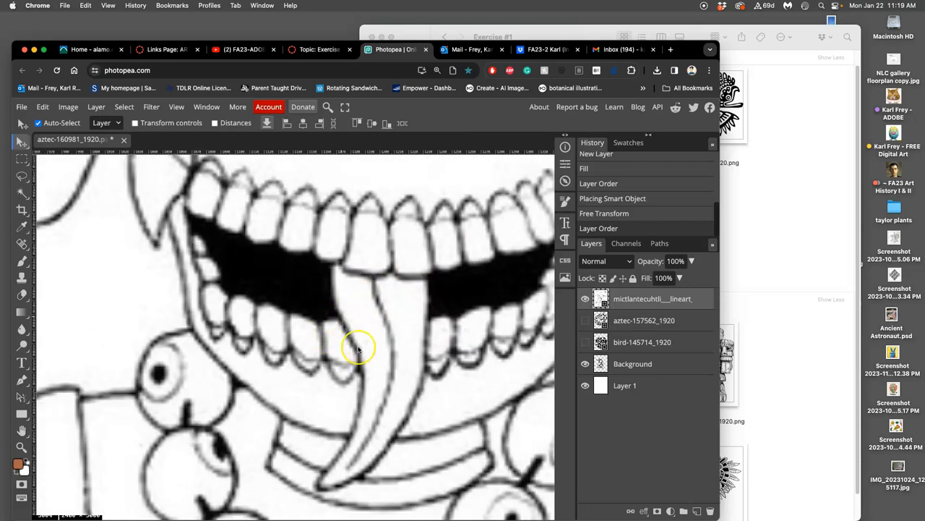
scroll(379, 334, down, 3)
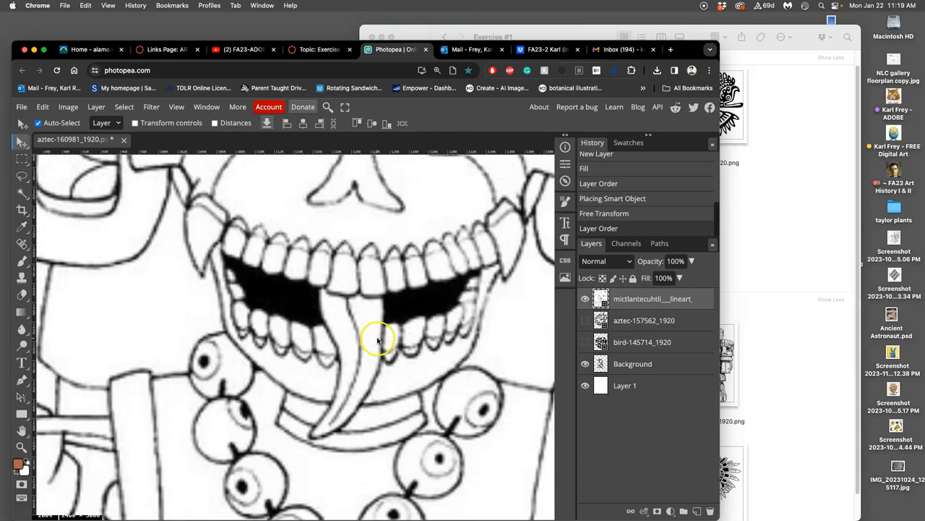
scroll(379, 337, down, 3)
scroll(381, 339, down, 3)
scroll(382, 338, down, 2)
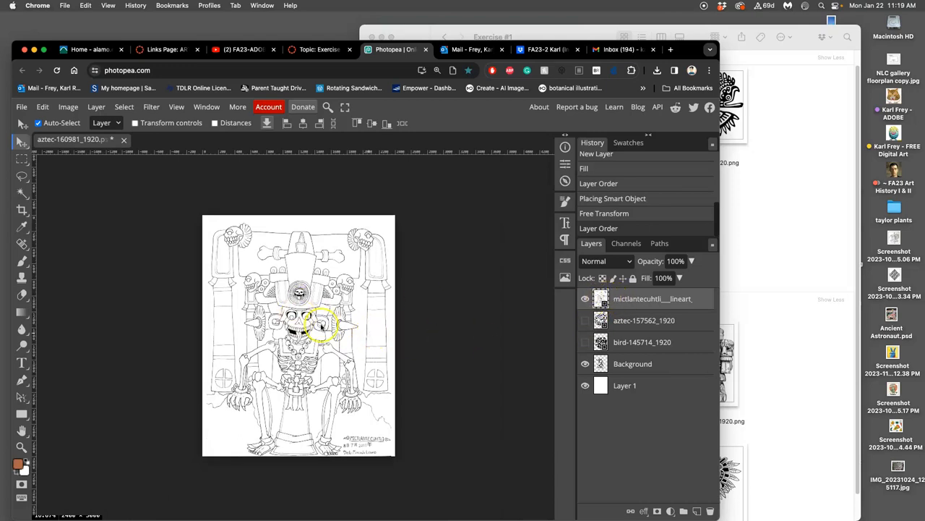
Set the Mictlantecuhtli layer's blend mode from Normal to Multiply.
click(585, 299)
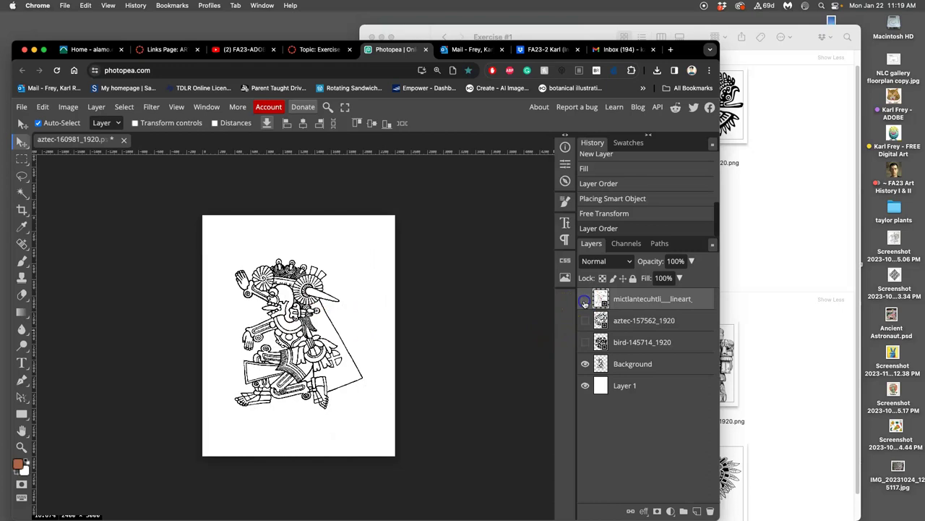
click(617, 264)
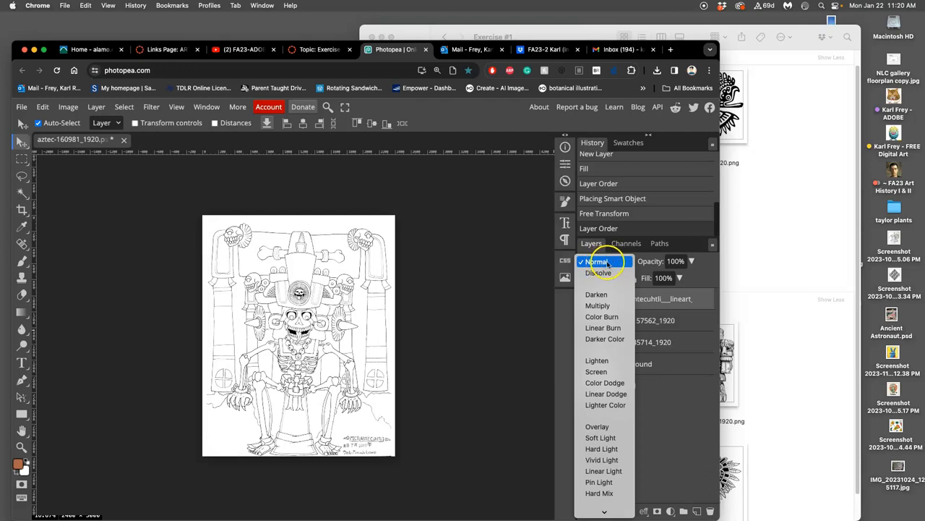
click(606, 308)
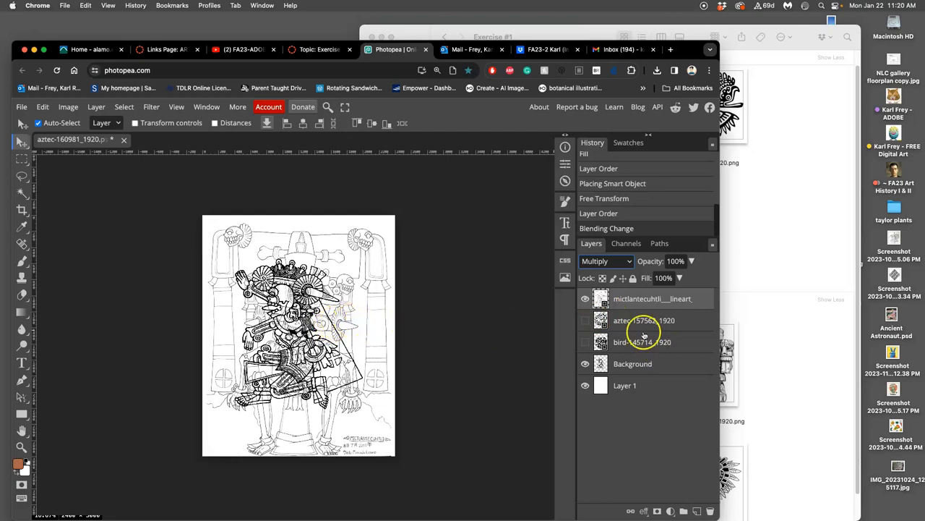
Start Free Transform on the Mictlantecuhtli layer, shrink it, and switch to Warp.
click(636, 305)
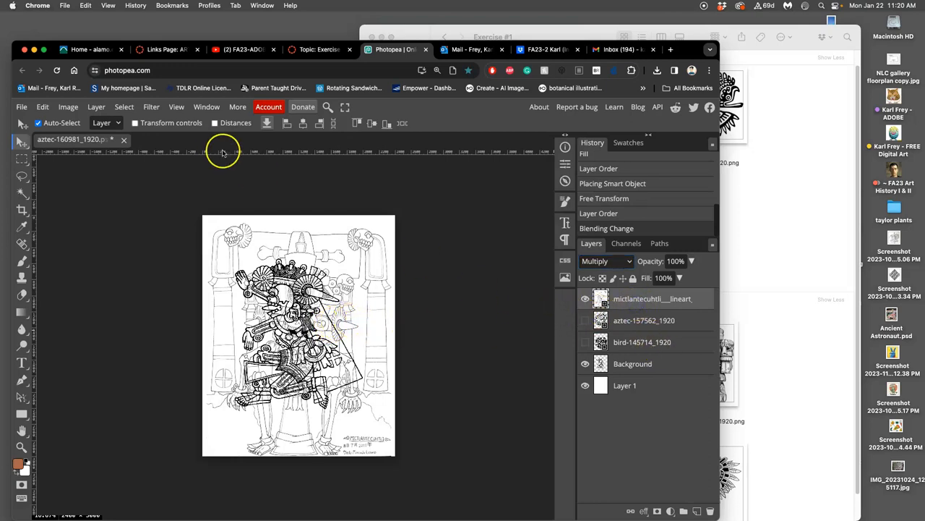
click(43, 107)
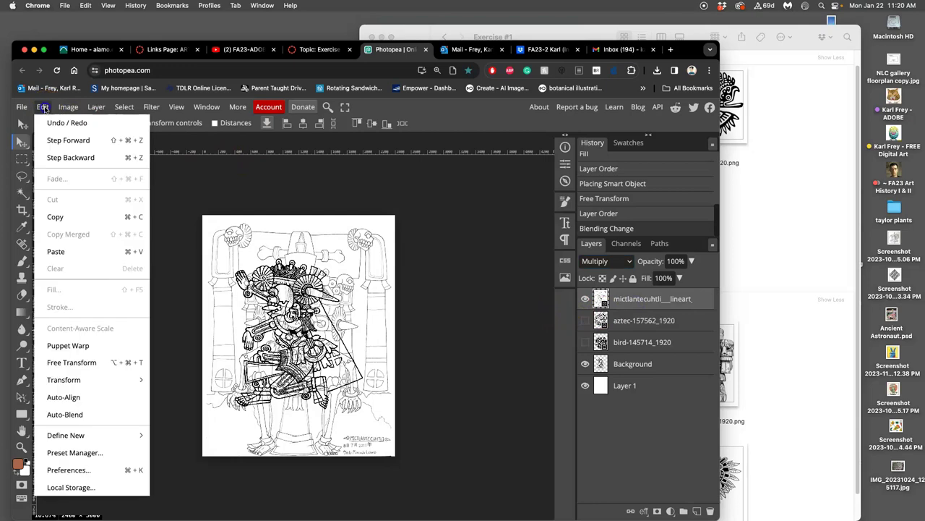
click(101, 363)
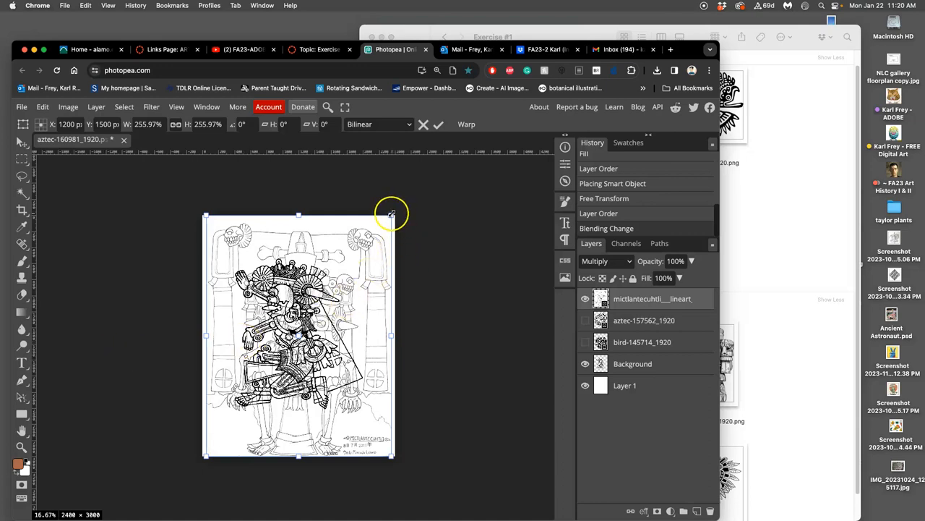
mouse_move(391, 214)
mouse_down()
mouse_move(342, 262)
mouse_move(368, 311)
mouse_up()
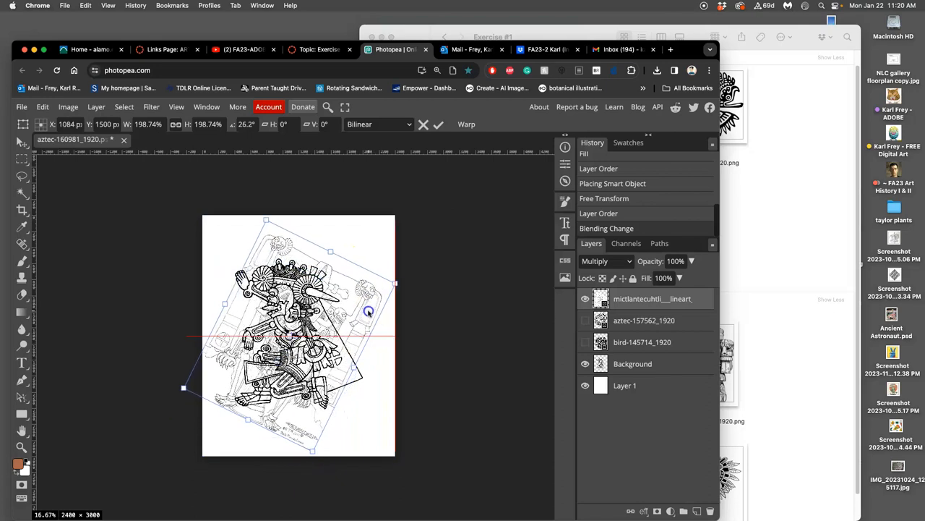
right_click(311, 302)
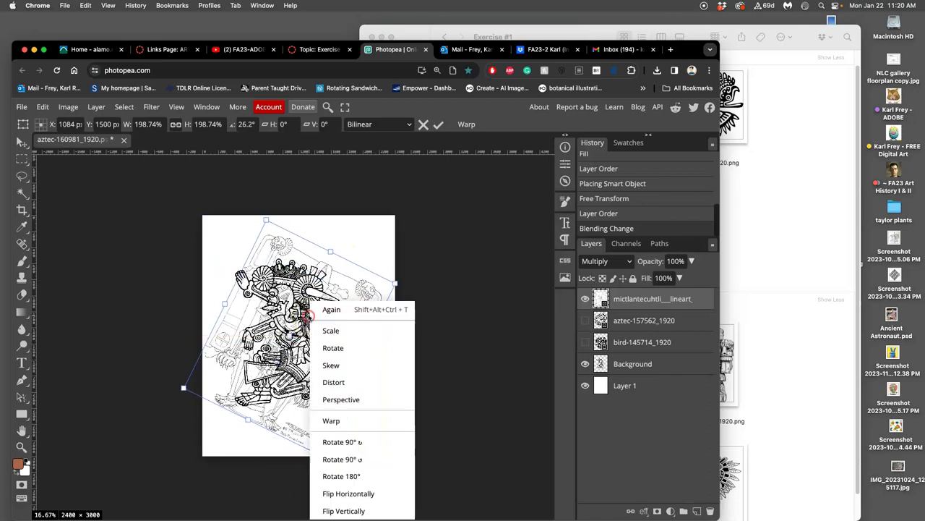
click(336, 420)
Bend the left and right sides and bulge the top of the Mictlantecuhtli art.
mouse_move(244, 296)
mouse_down()
mouse_move(211, 377)
mouse_move(228, 377)
mouse_up()
drag(227, 309, 235, 303)
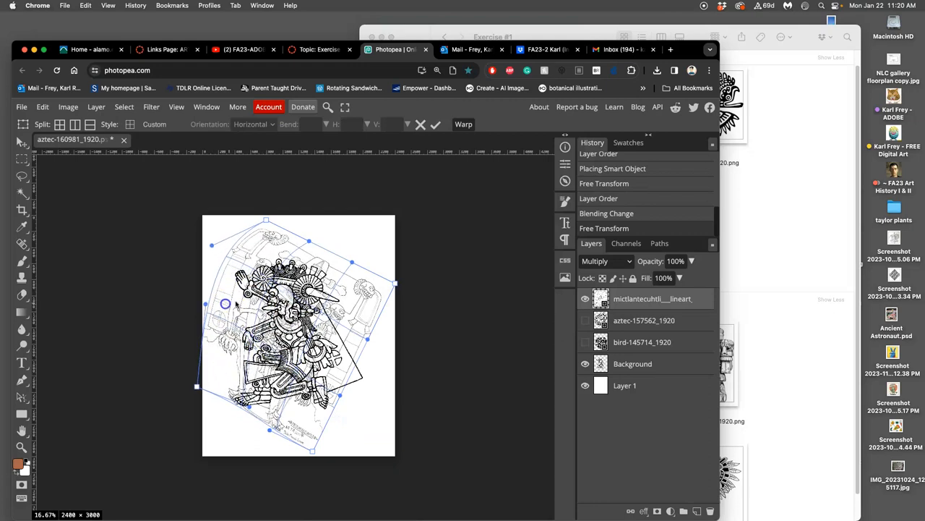
drag(349, 302, 360, 316)
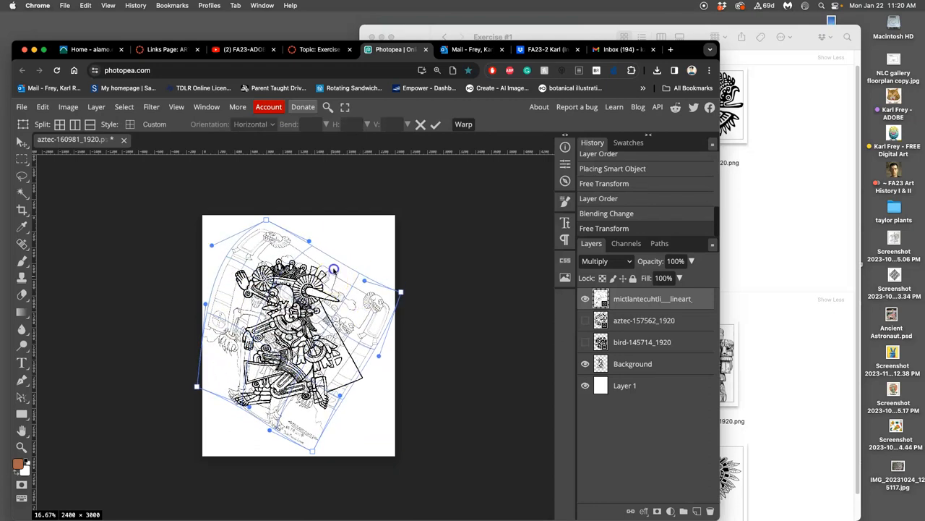
drag(333, 270, 345, 238)
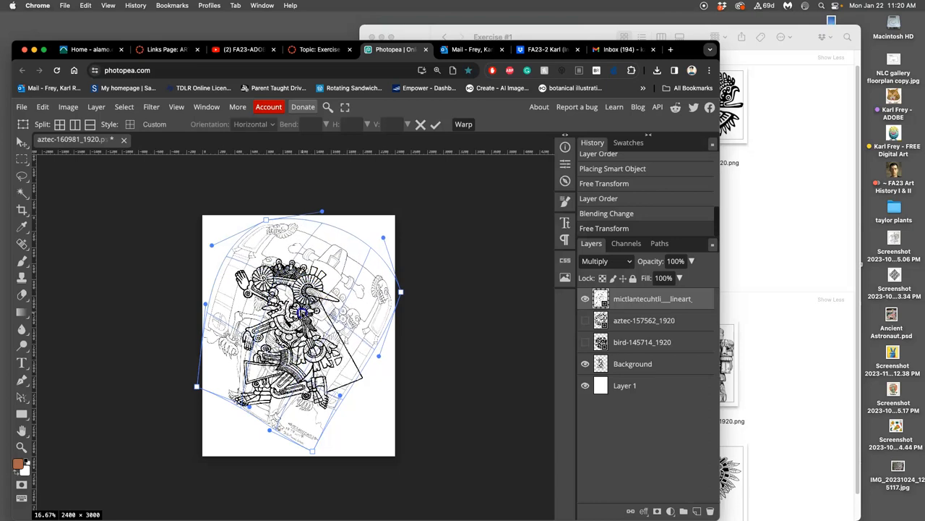
drag(267, 248, 273, 261)
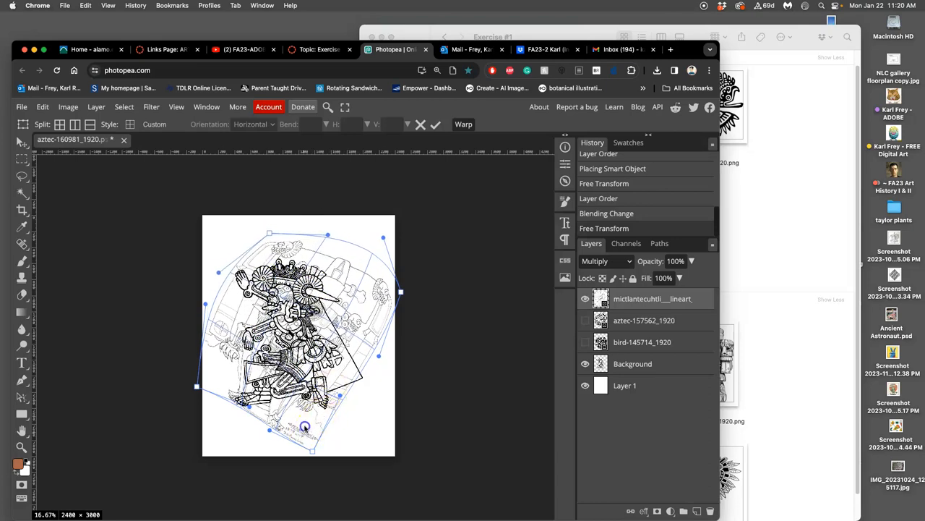
Pull the bottom up, reshape both sides into a rounded bulge, and apply the warp.
drag(304, 427, 354, 391)
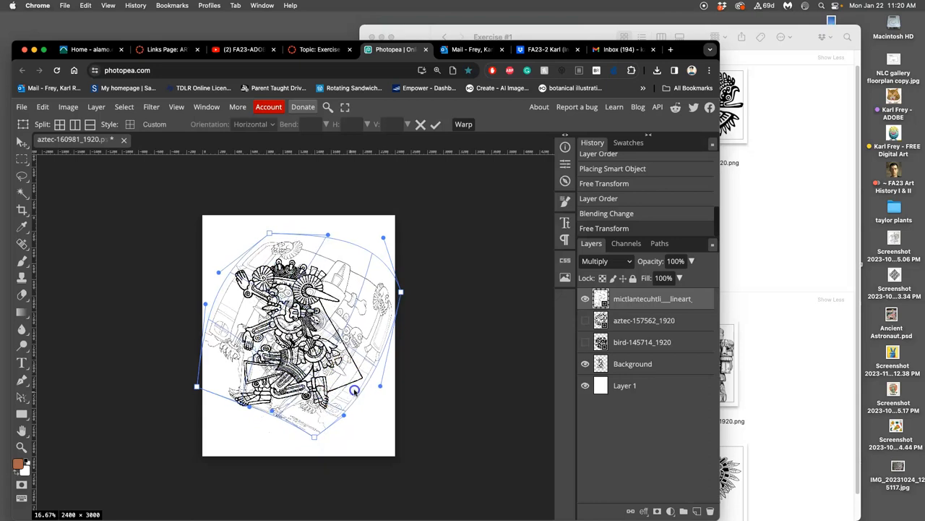
drag(354, 390, 336, 318)
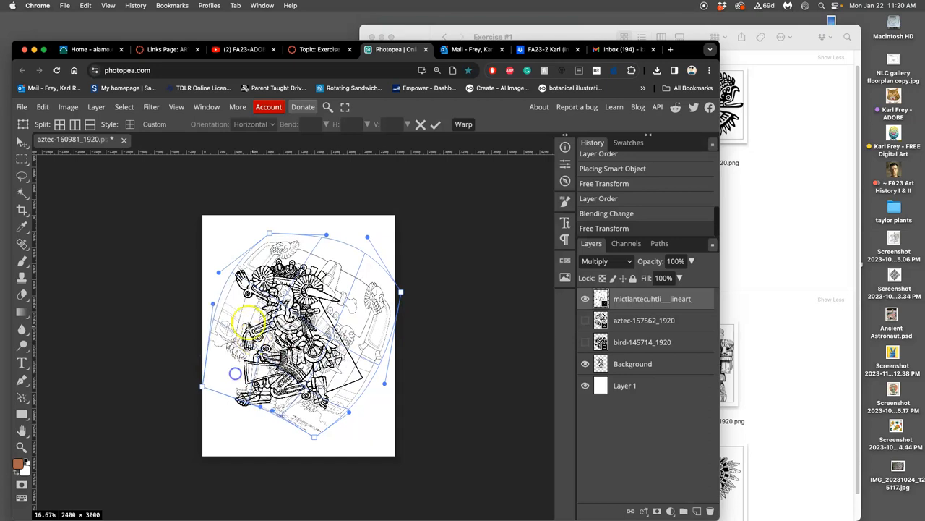
drag(220, 313, 231, 329)
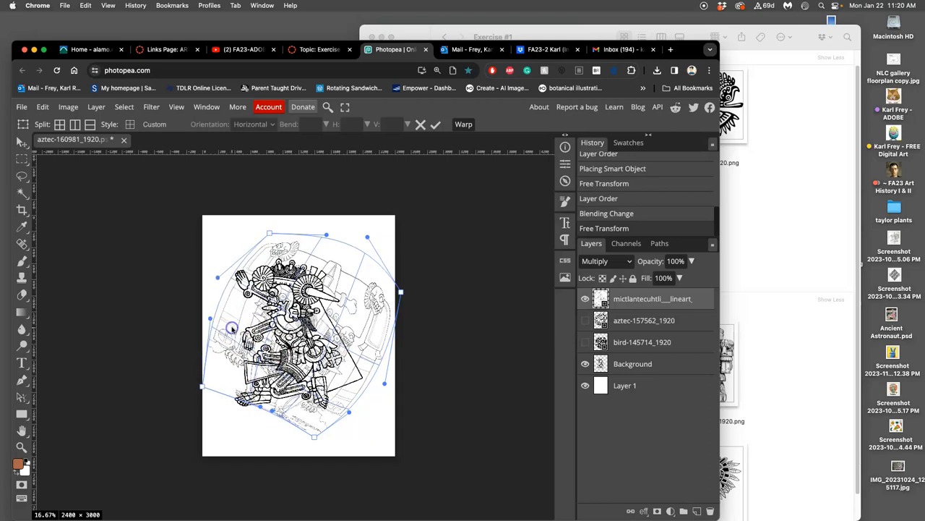
key(Return)
Preview the collage with the aztec, bird and Background layers turned back on.
click(585, 363)
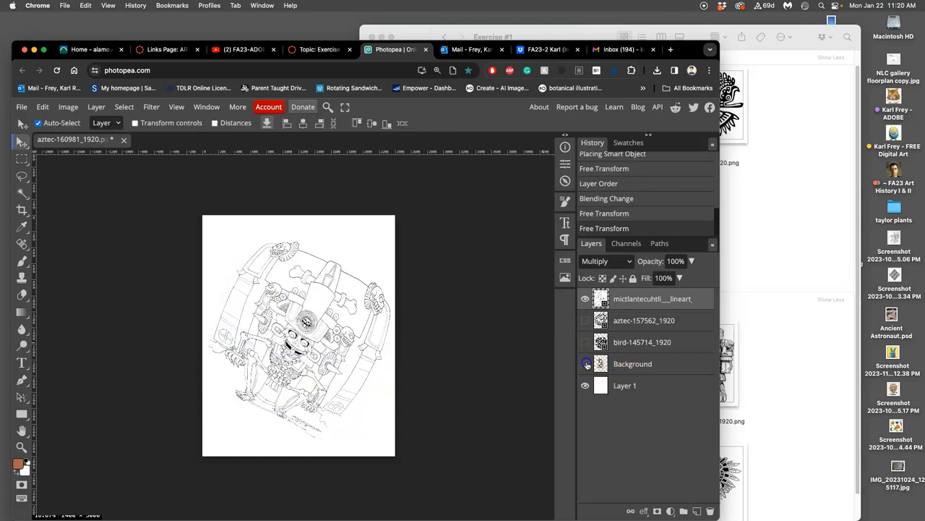
scroll(387, 347, up, 5)
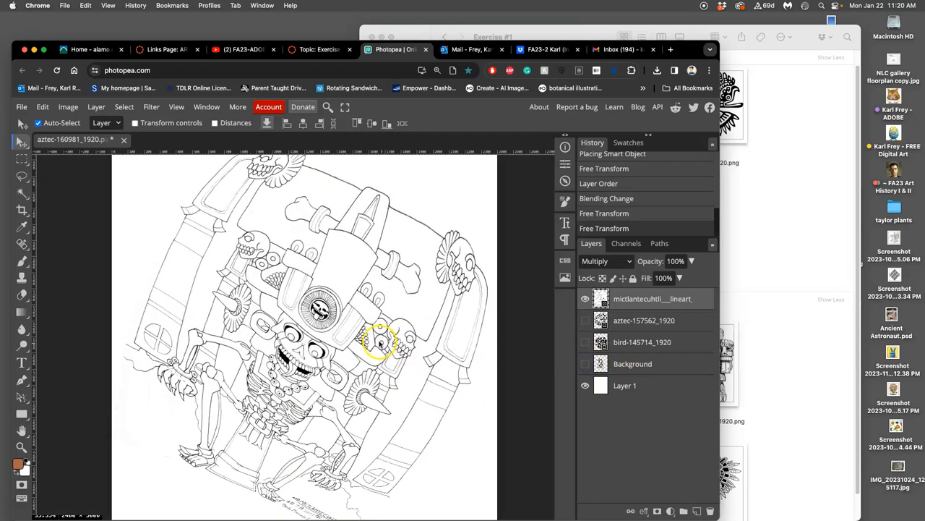
click(585, 320)
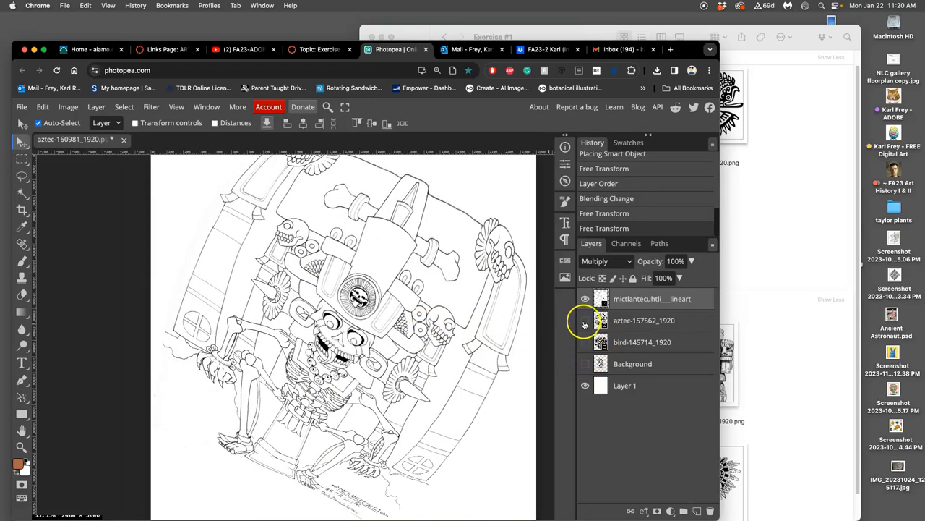
click(585, 342)
click(585, 364)
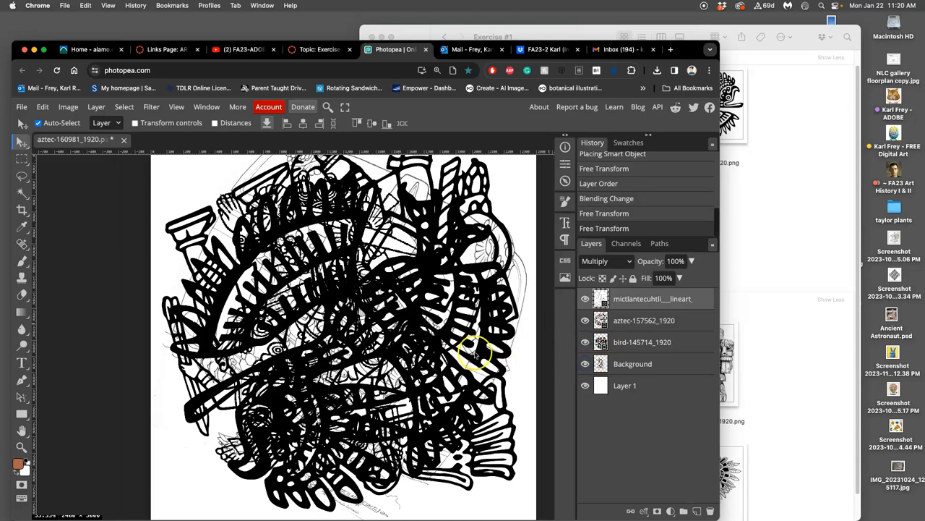
scroll(474, 352, right, 1)
scroll(474, 352, down, 3)
scroll(471, 347, down, 2)
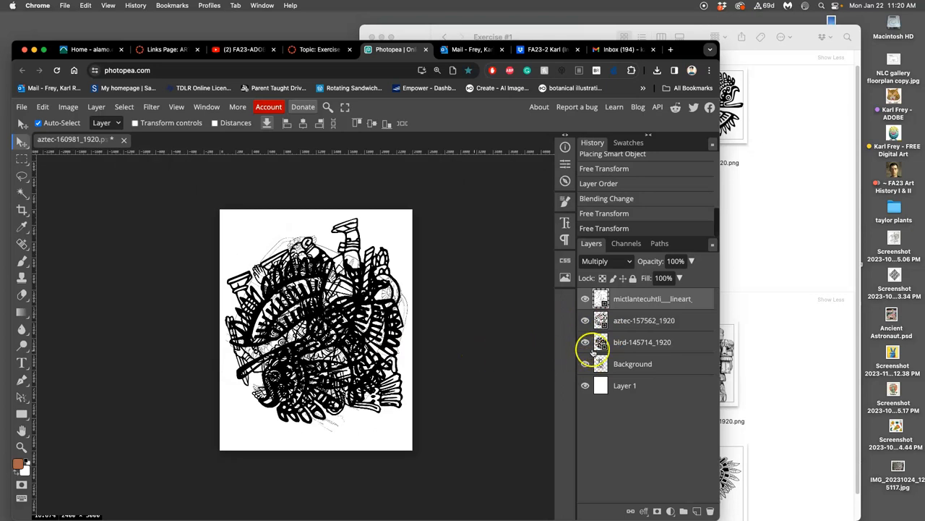
Hide aztec, bird and Background again so only Mictlantecuhtli shows, and bring the Finder folder forward.
click(585, 320)
click(585, 342)
click(585, 363)
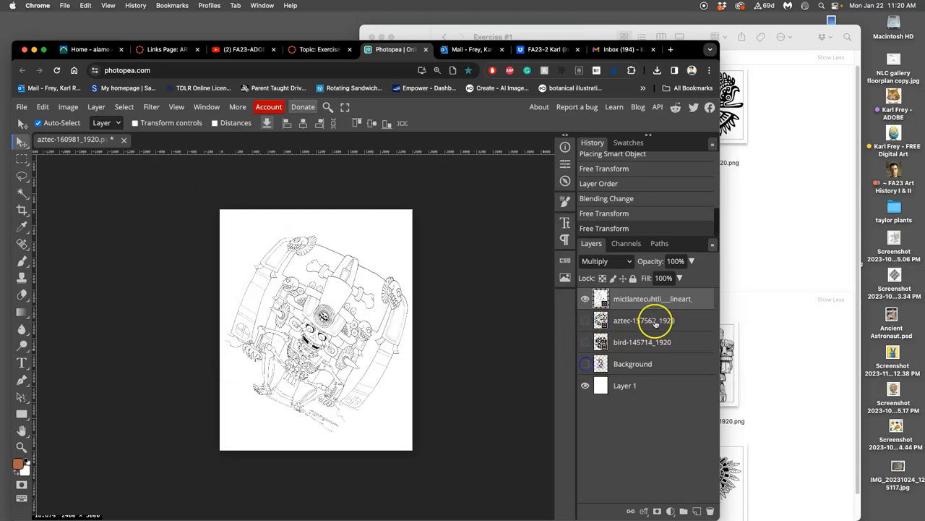
click(766, 240)
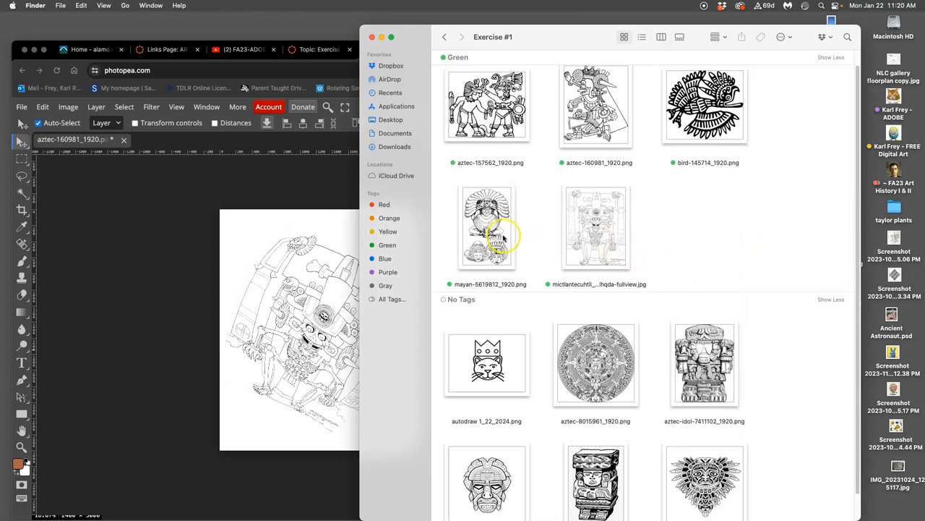
Place mayan-5619812_1920.png as a new layer, flipped horizontally and vertically, and apply the transform.
drag(503, 230, 291, 288)
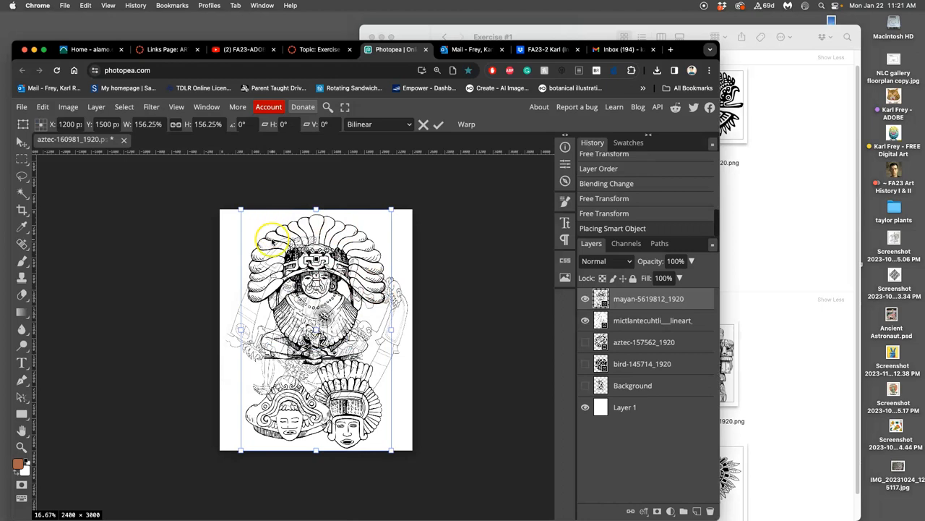
right_click(334, 249)
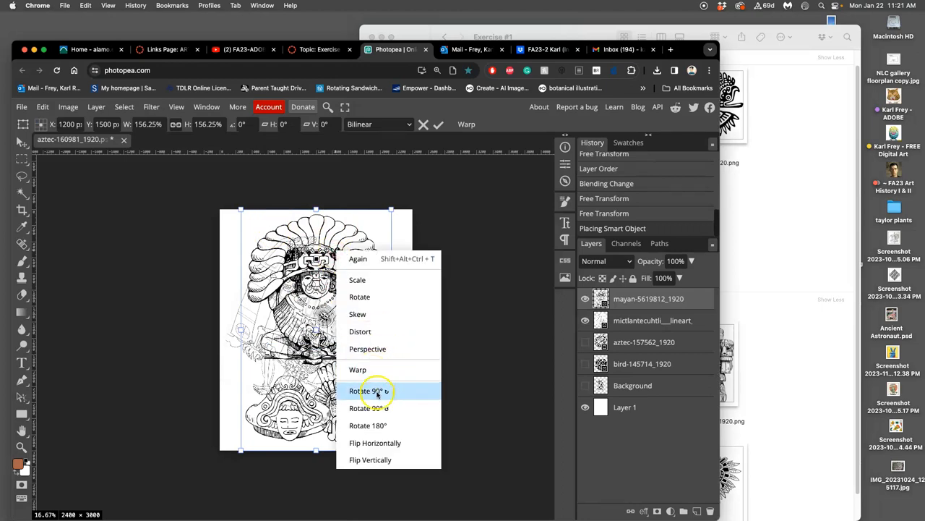
click(377, 439)
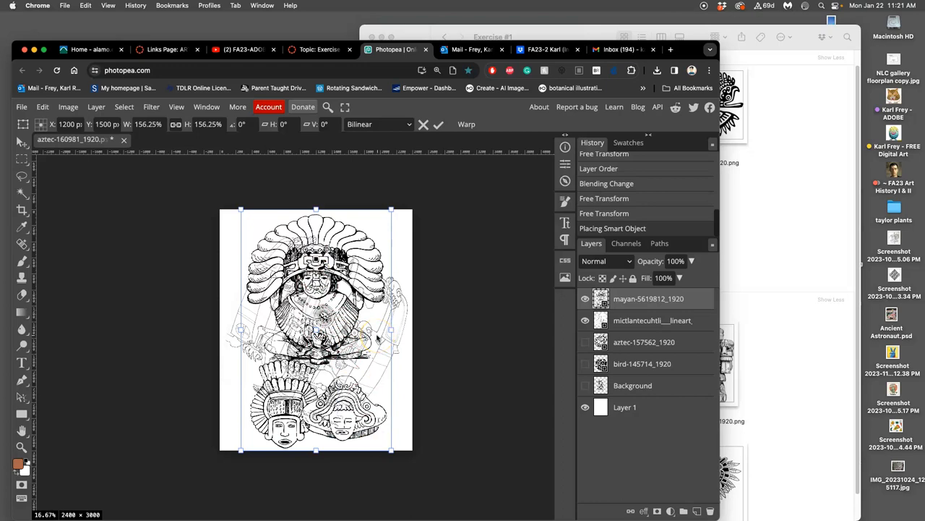
right_click(376, 243)
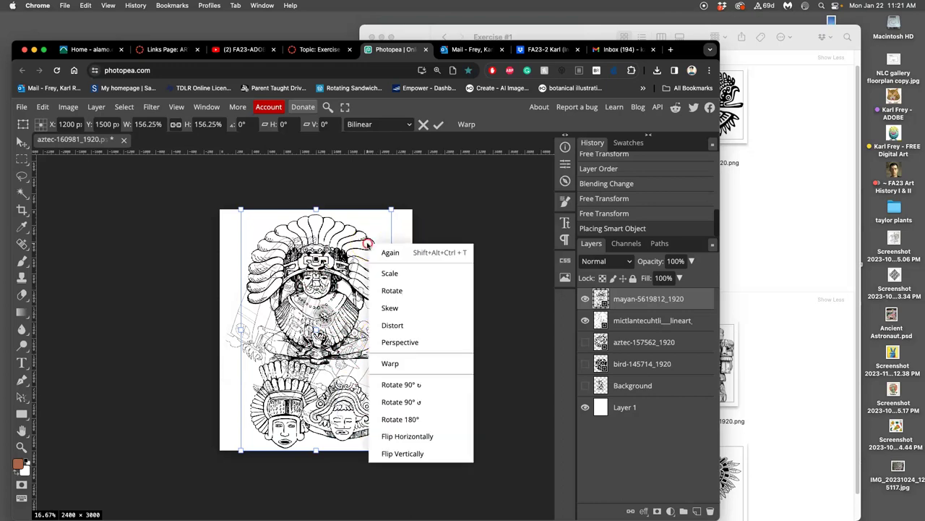
click(406, 448)
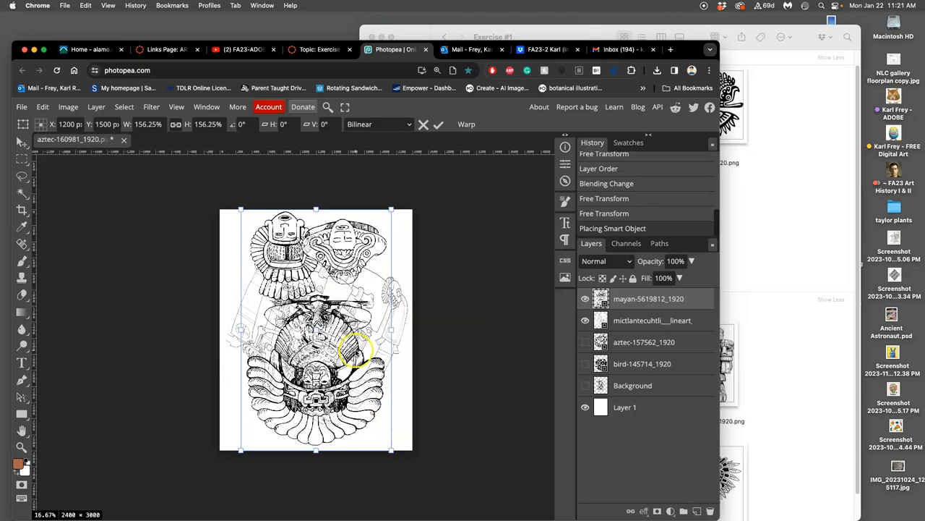
key(Return)
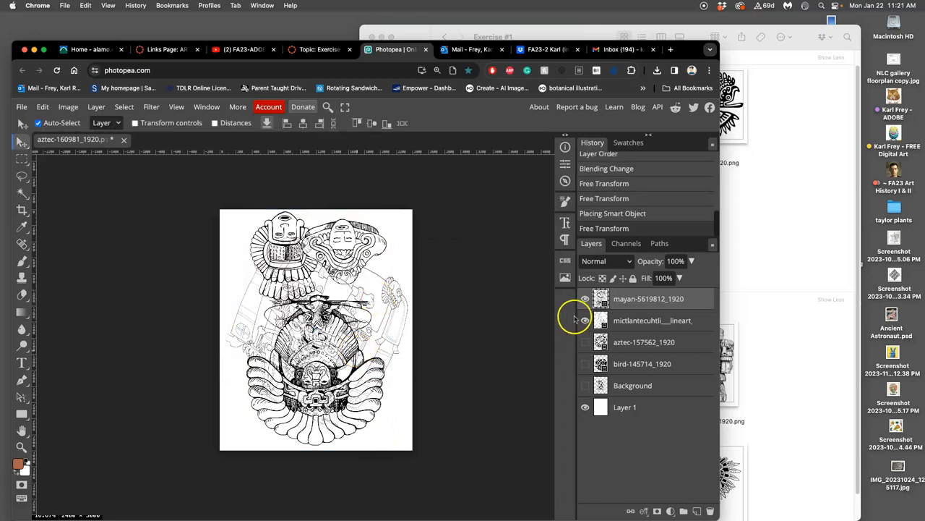
Make all five layers visible and bring up the Image Size settings.
click(584, 298)
click(585, 320)
click(585, 342)
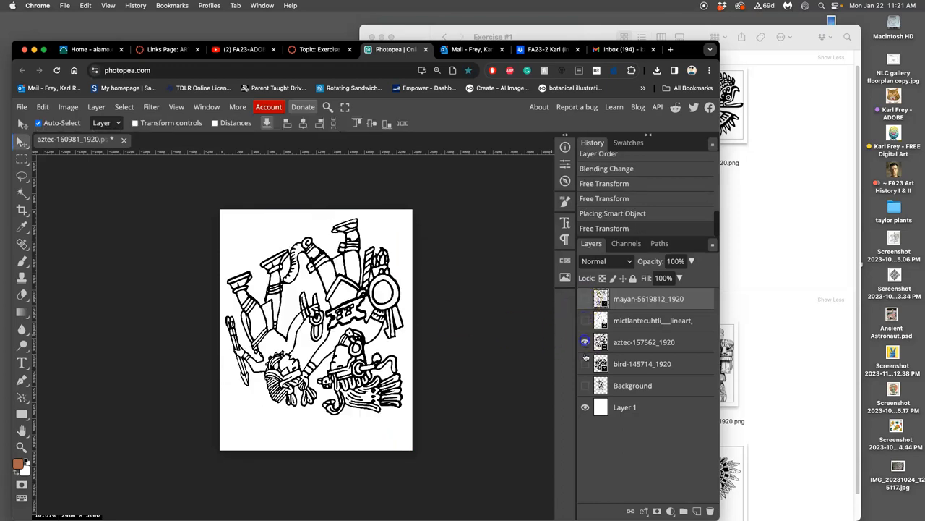
click(585, 364)
click(585, 386)
click(585, 320)
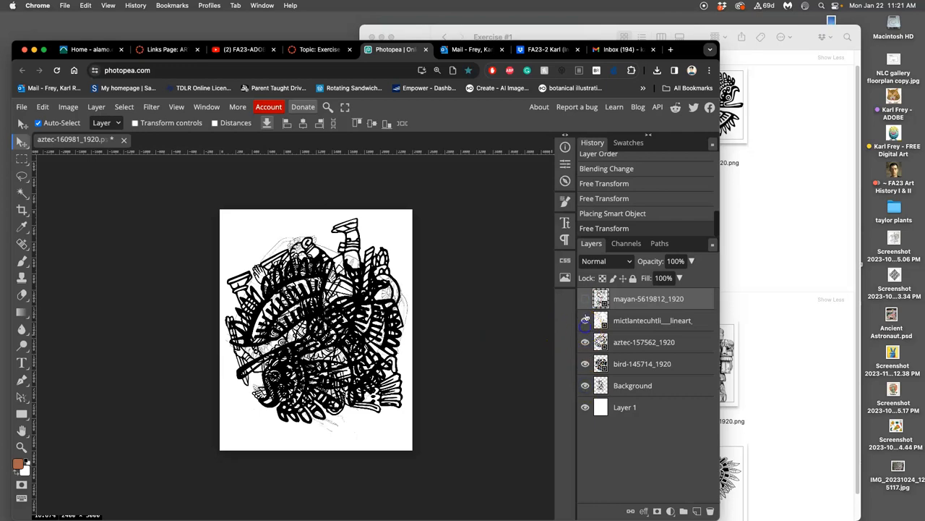
click(585, 298)
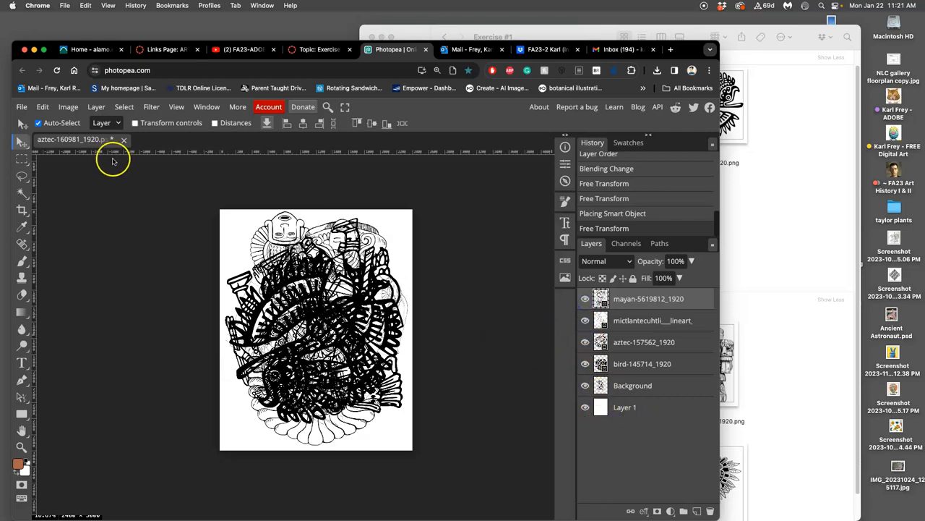
click(69, 107)
click(90, 293)
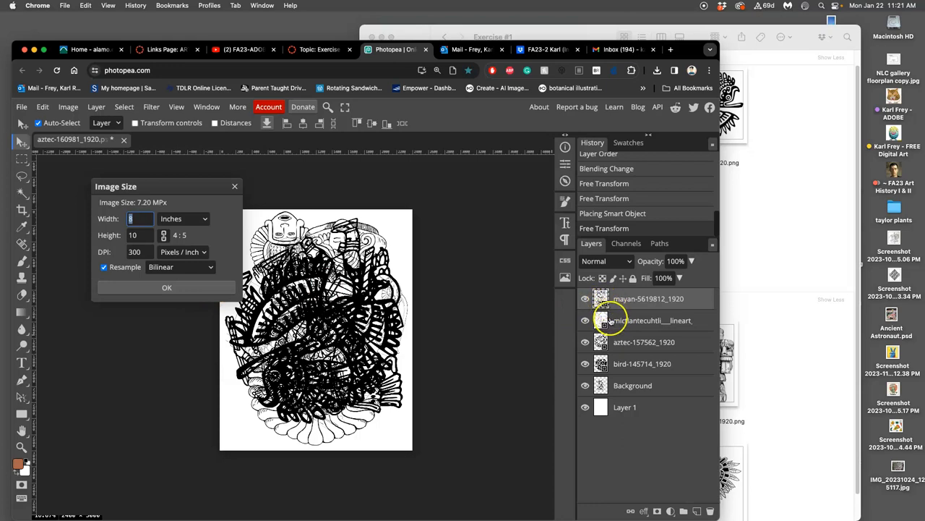
Resize the collage to 8 × 10 inches at 350 DPI and apply it.
click(134, 252)
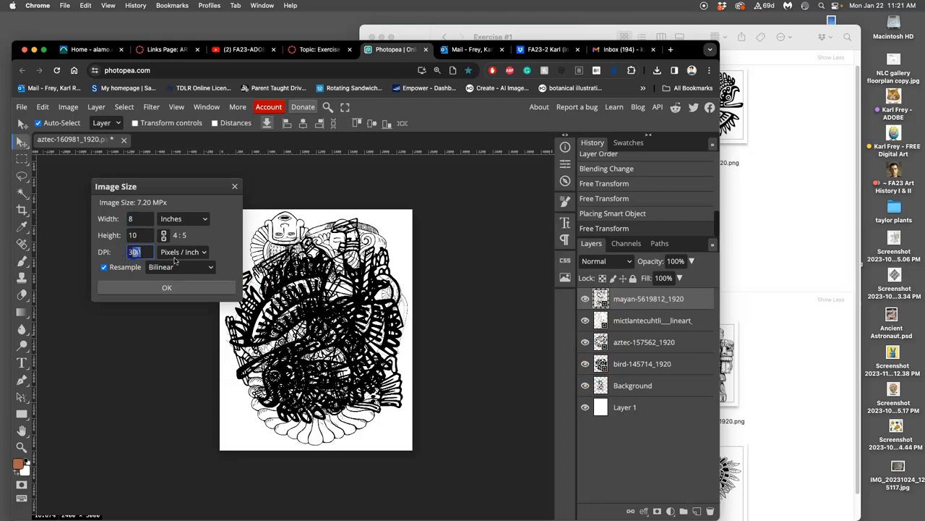
click(194, 258)
text(350)
drag(601, 300, 345, 293)
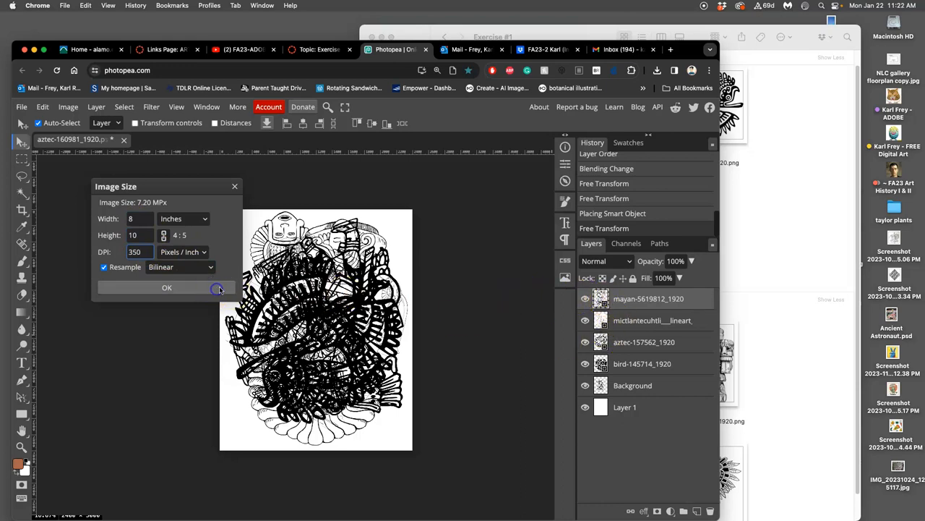
click(169, 288)
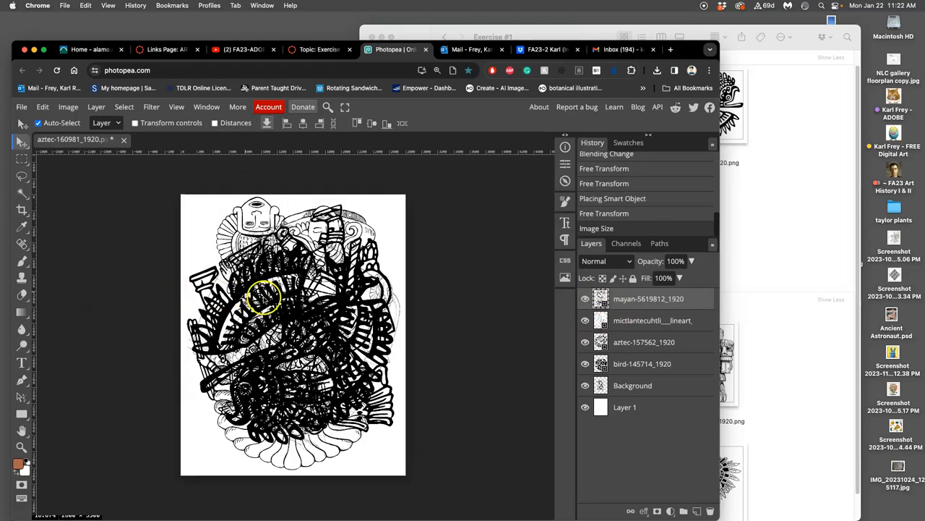
scroll(262, 296, up, 3)
scroll(263, 298, up, 3)
scroll(264, 300, up, 2)
scroll(265, 299, up, 2)
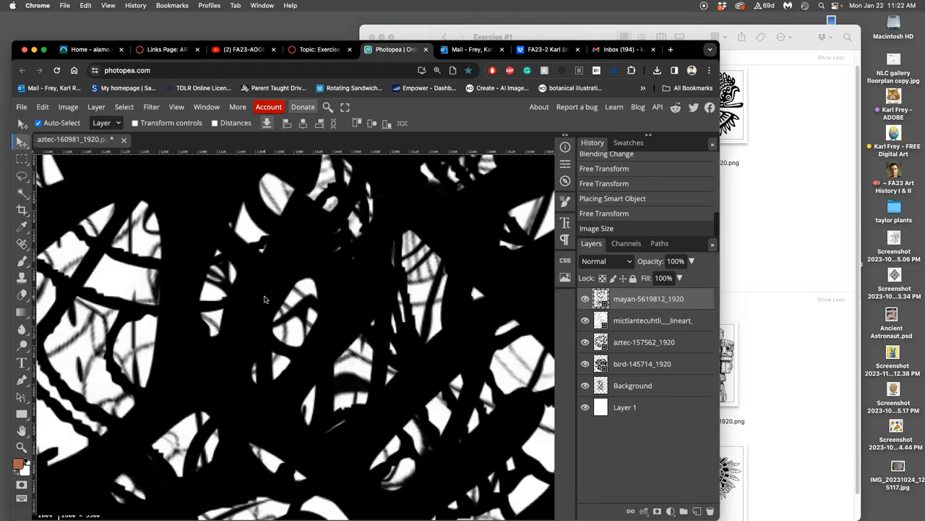
scroll(261, 276, down, 3)
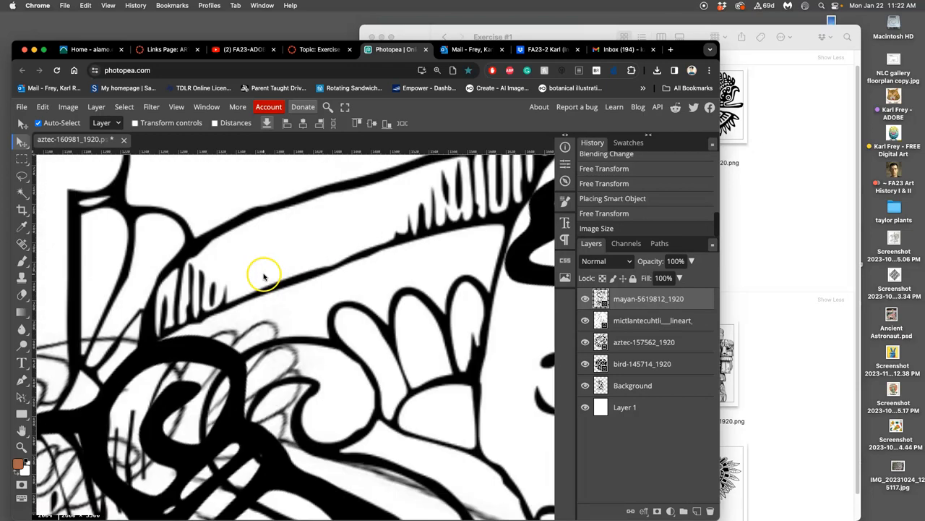
scroll(264, 277, up, 2)
scroll(268, 279, up, 2)
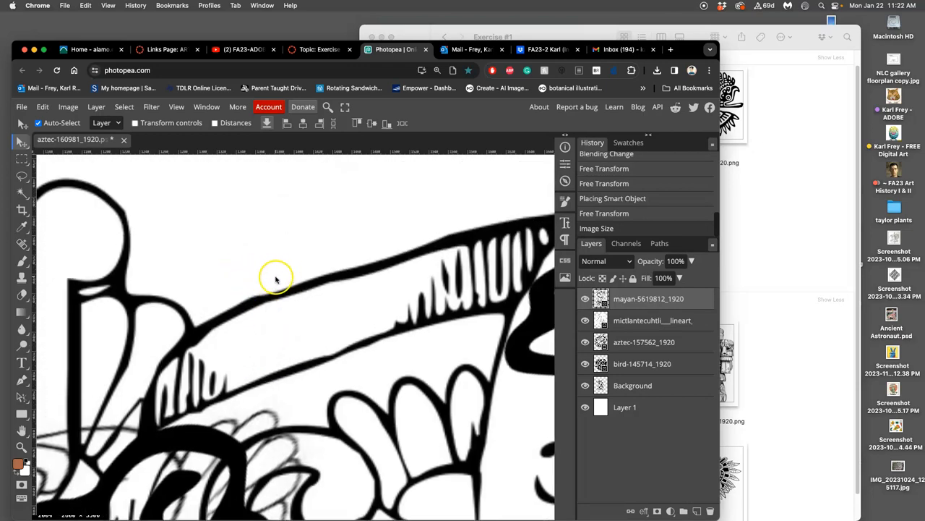
scroll(276, 278, down, 2)
scroll(276, 279, down, 2)
scroll(297, 278, up, 3)
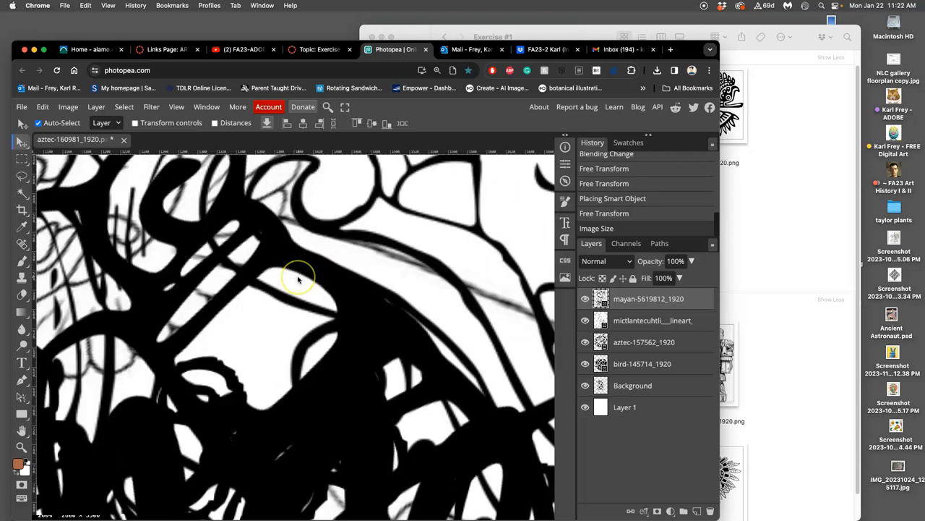
scroll(297, 279, down, 3)
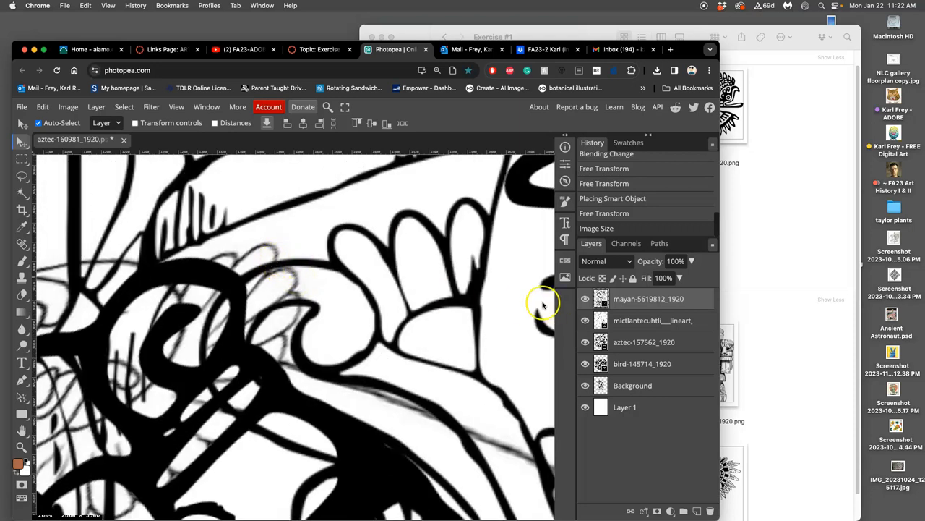
Hide the mayan, aztec, bird and Background layers, briefly previewing some, so only Mictlantecuhtli and Layer 1 show.
drag(585, 320, 585, 385)
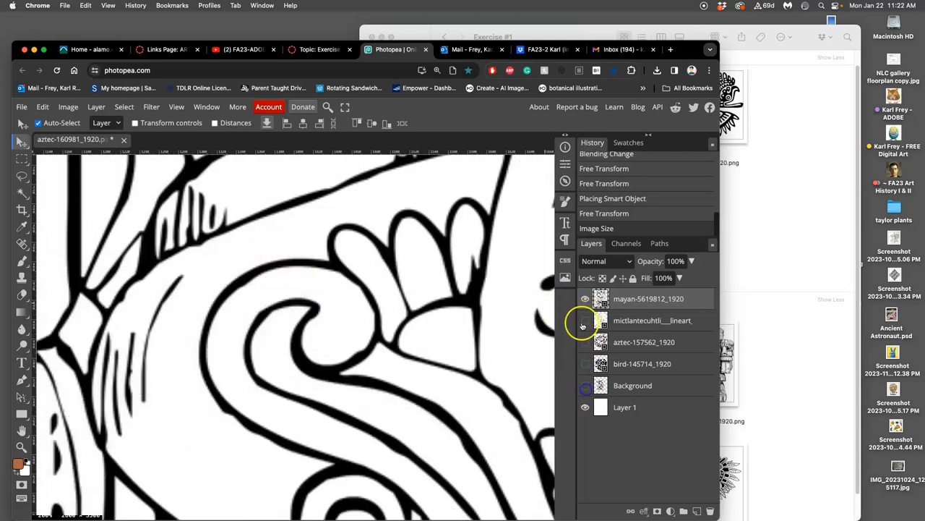
click(585, 298)
click(585, 320)
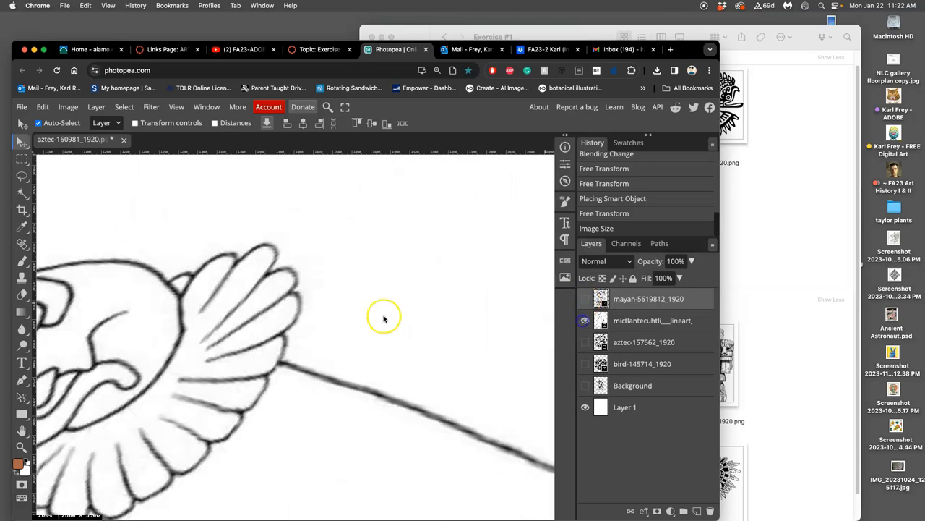
scroll(291, 313, down, 5)
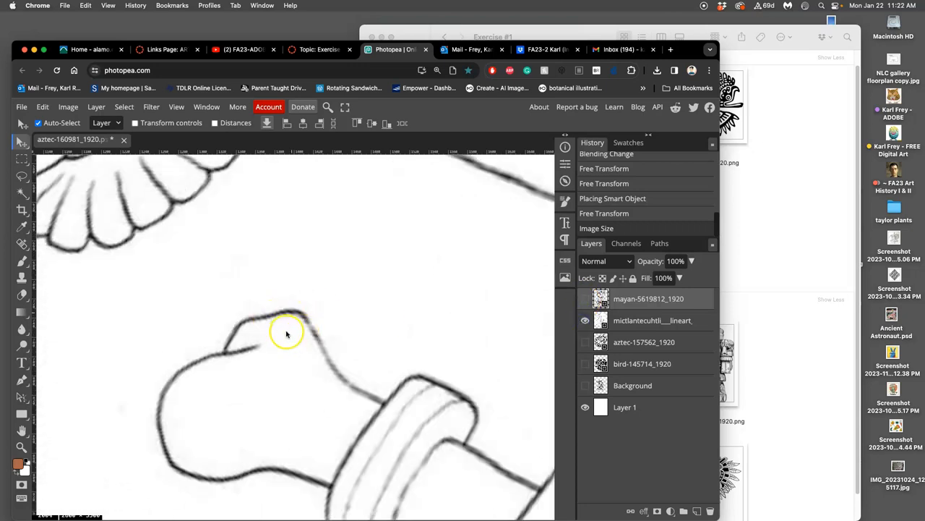
click(585, 301)
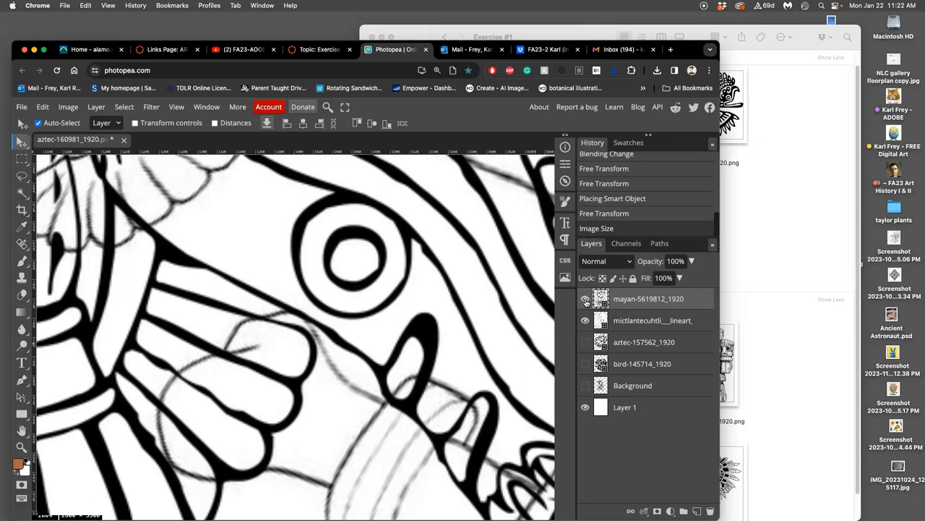
click(585, 299)
click(585, 342)
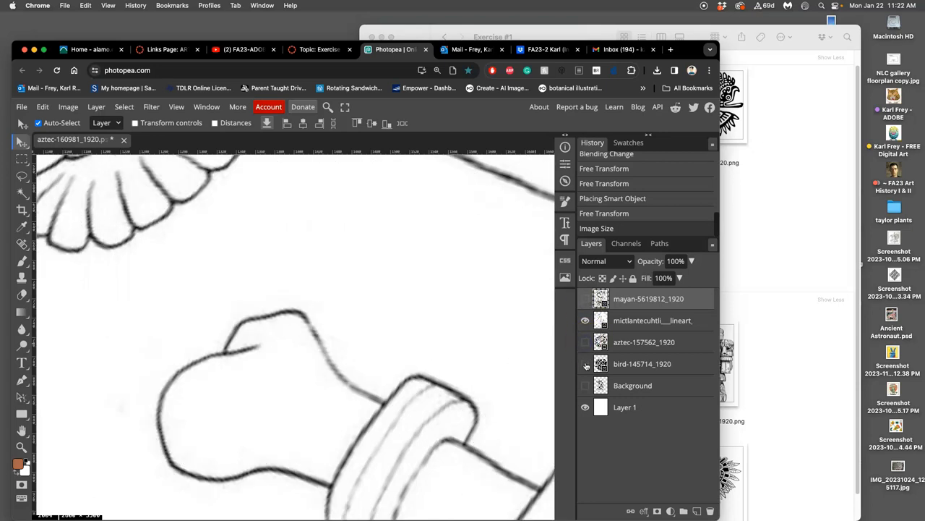
click(586, 364)
scroll(393, 316, up, 1)
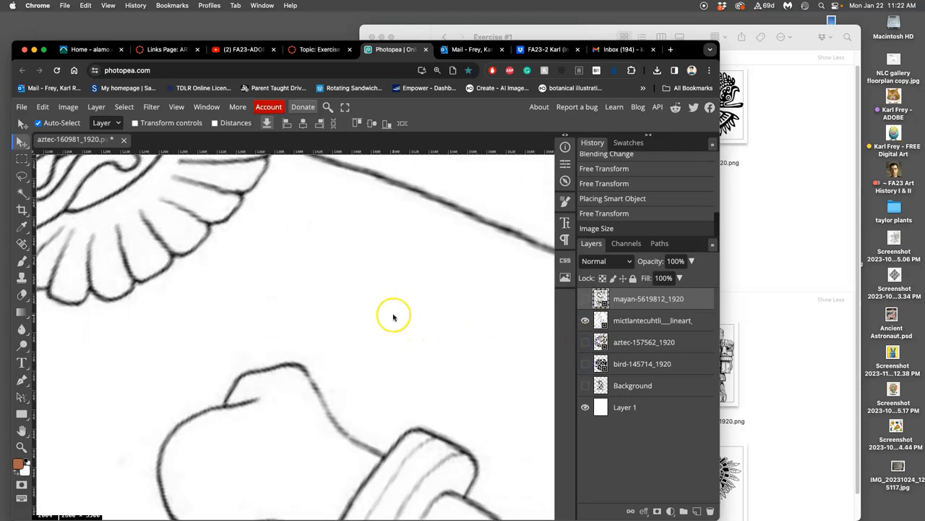
scroll(393, 316, up, 2)
scroll(393, 316, down, 2)
scroll(392, 313, down, 2)
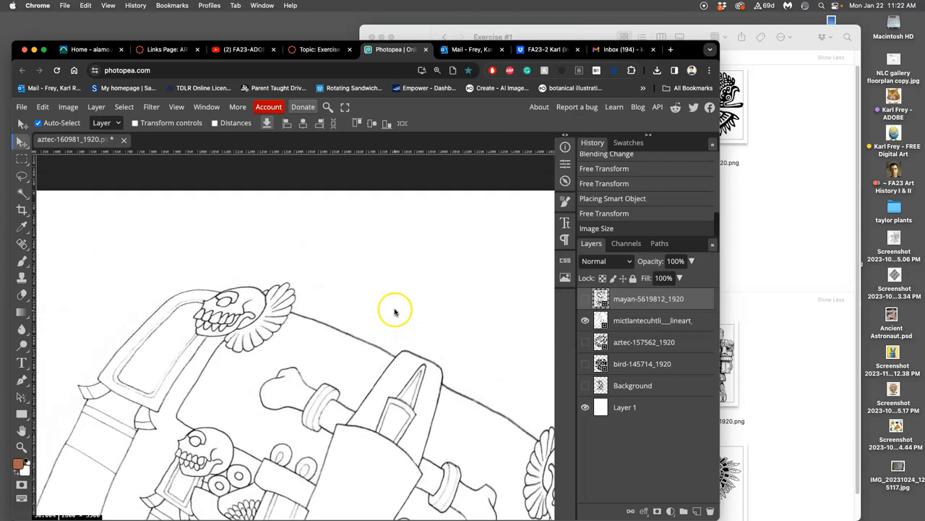
scroll(393, 311, down, 2)
scroll(385, 313, down, 2)
scroll(384, 312, down, 1)
scroll(386, 310, down, 1)
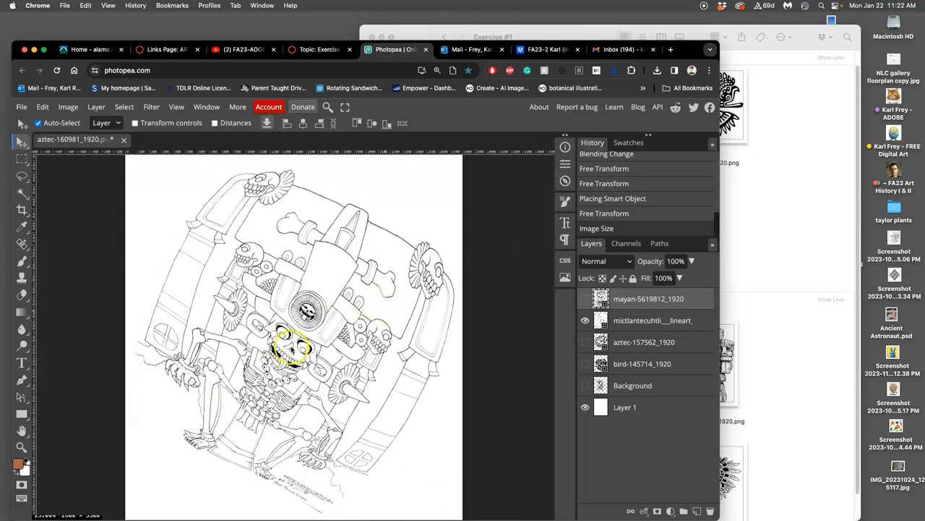
click(585, 321)
click(626, 321)
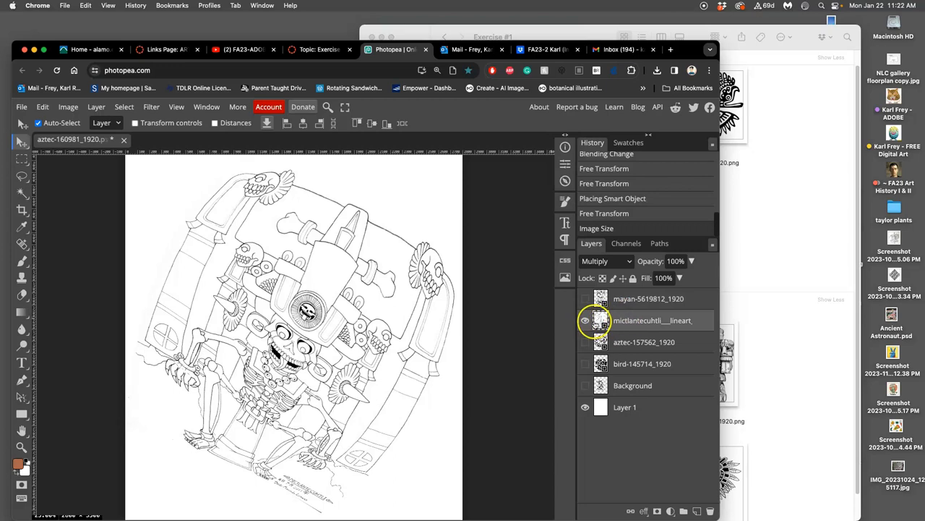
click(585, 320)
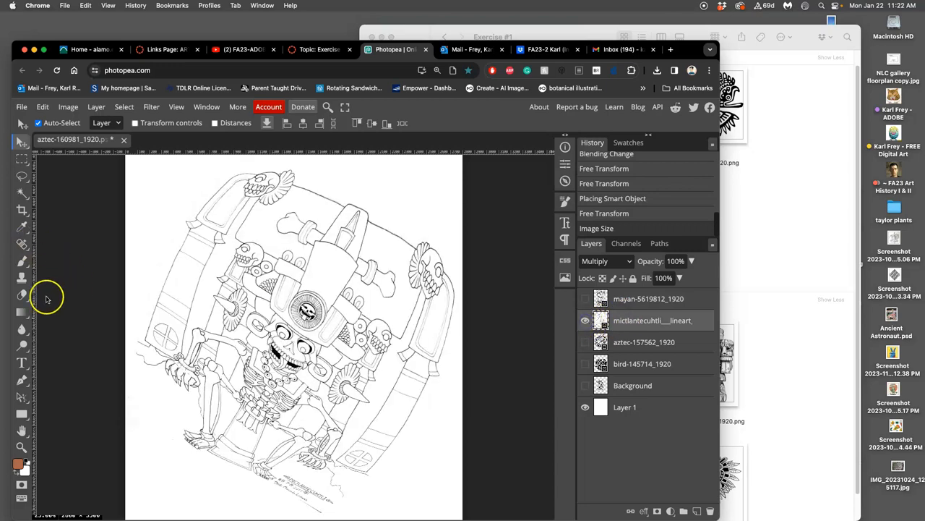
click(22, 294)
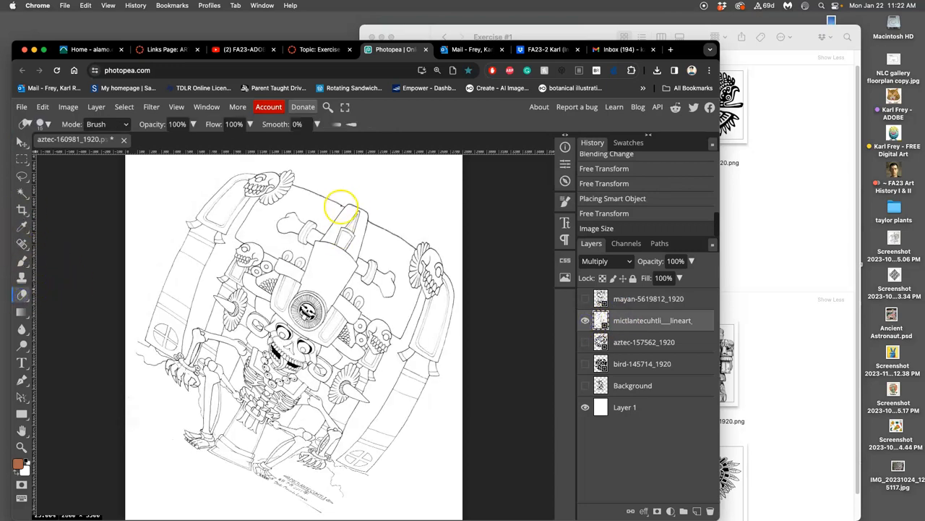
click(342, 209)
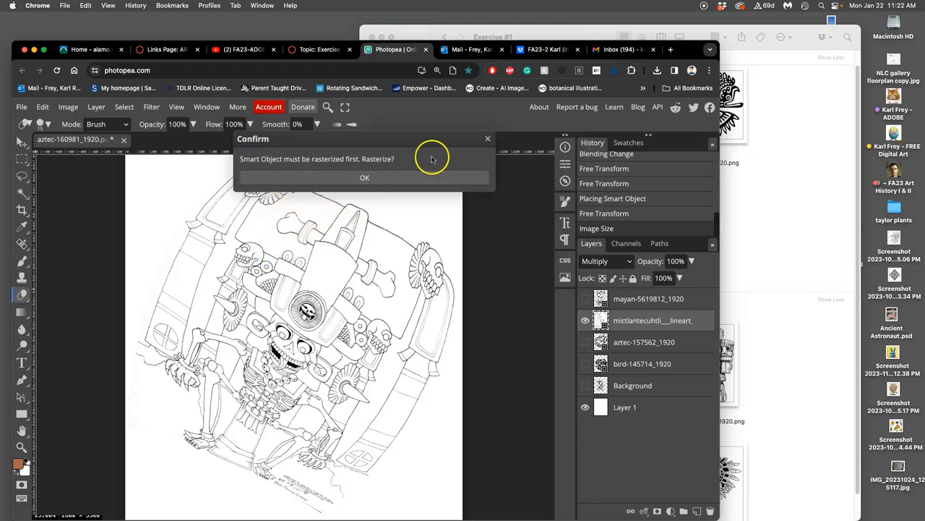
click(487, 138)
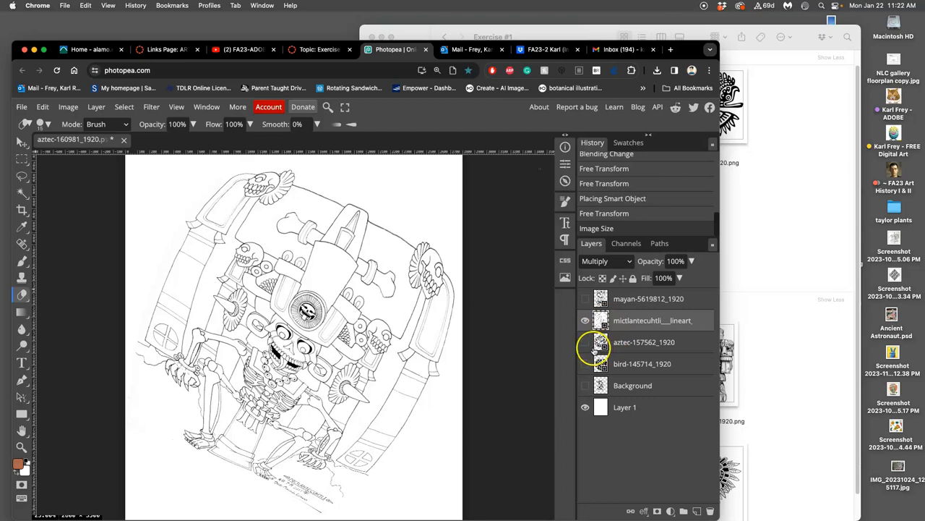
click(827, 181)
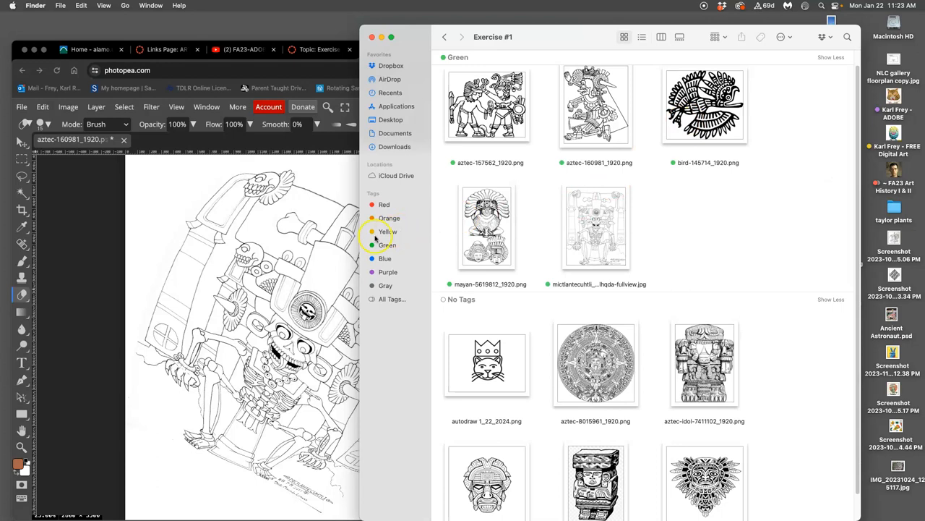
click(347, 243)
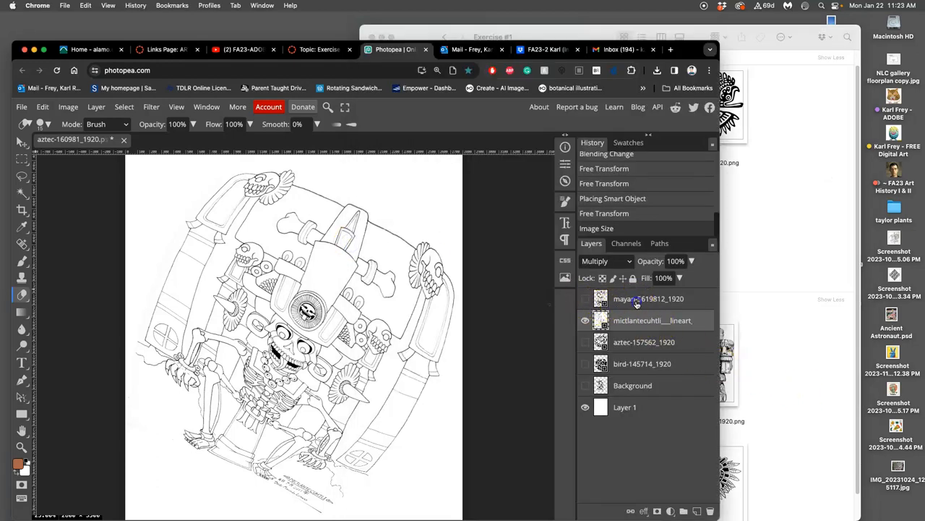
Rasterize the mayan, mictlantecuhtli, aztec and bird layers, then reselect the mictlantecuhtli layer.
click(635, 304)
right_click(640, 303)
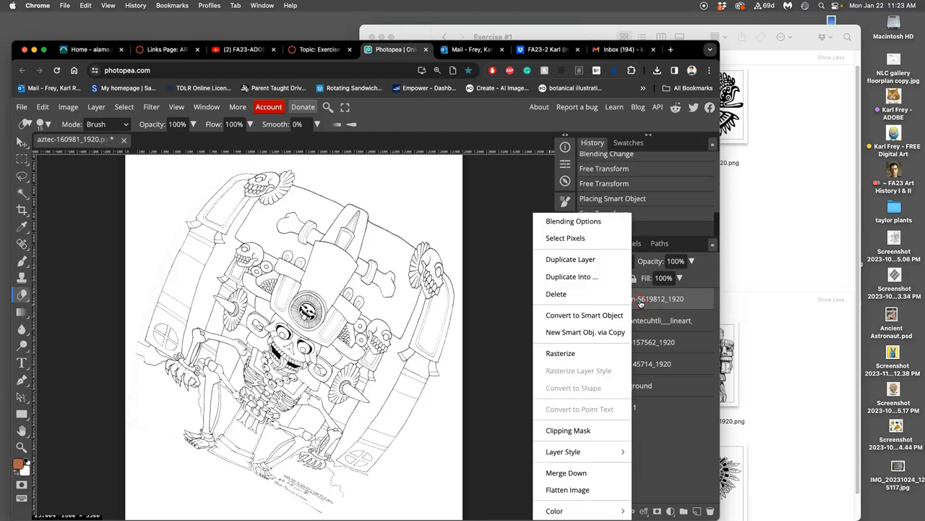
click(567, 352)
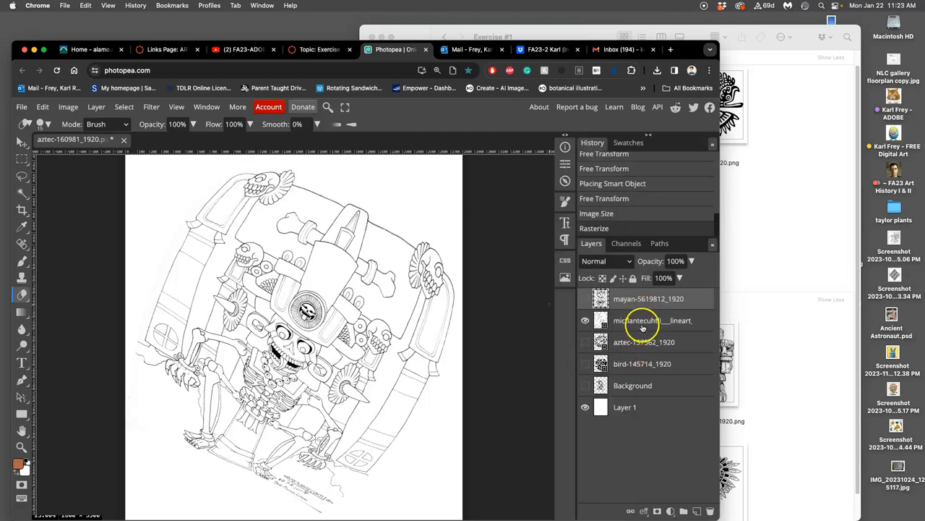
right_click(643, 322)
click(622, 352)
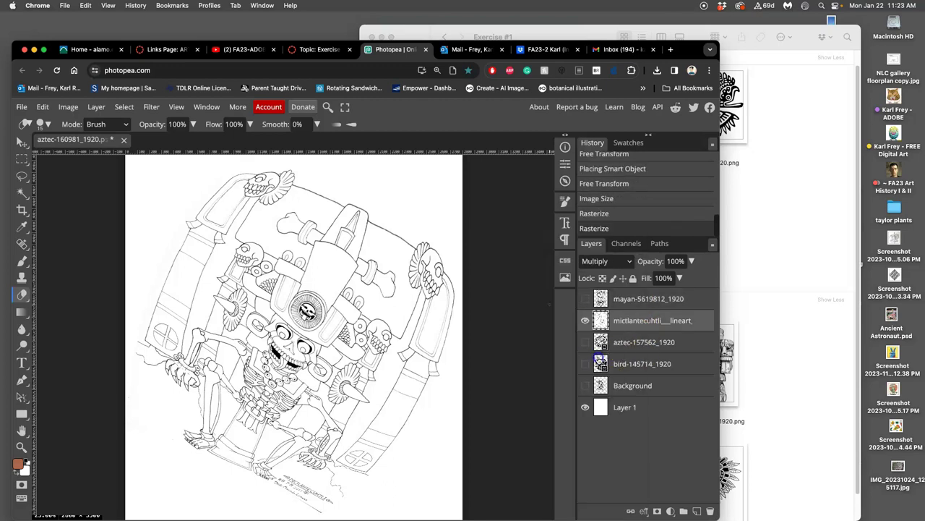
right_click(634, 347)
click(600, 355)
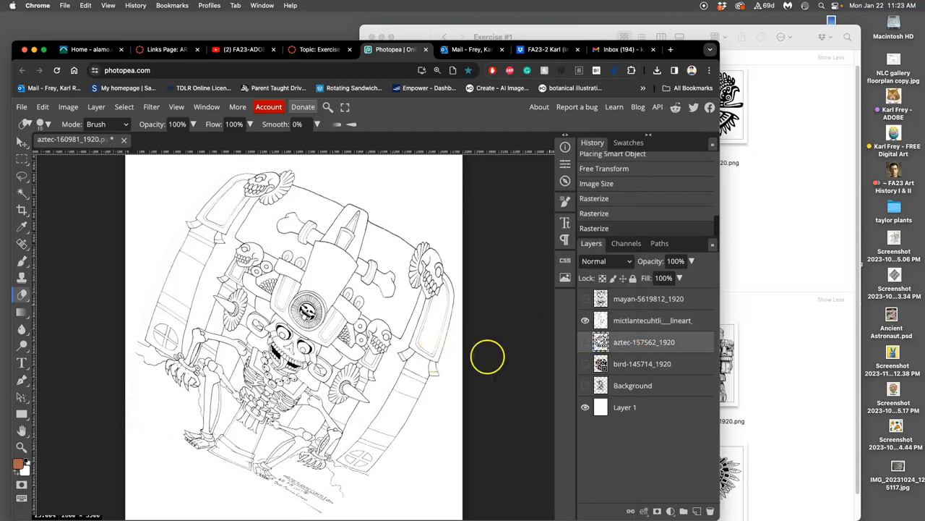
right_click(625, 366)
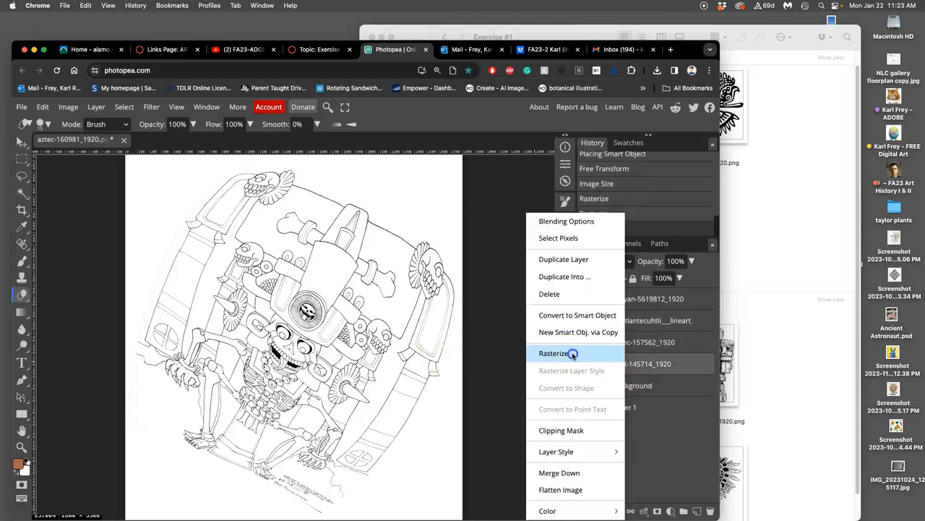
click(572, 353)
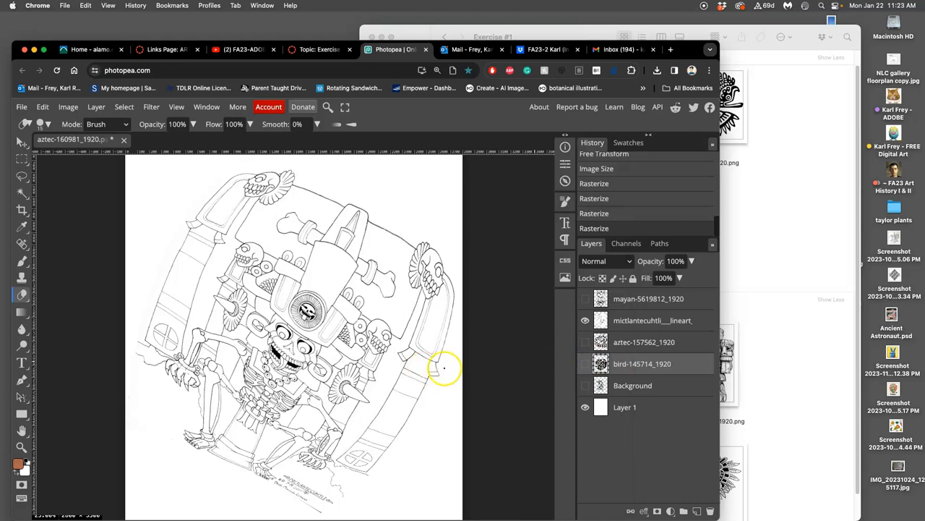
click(639, 322)
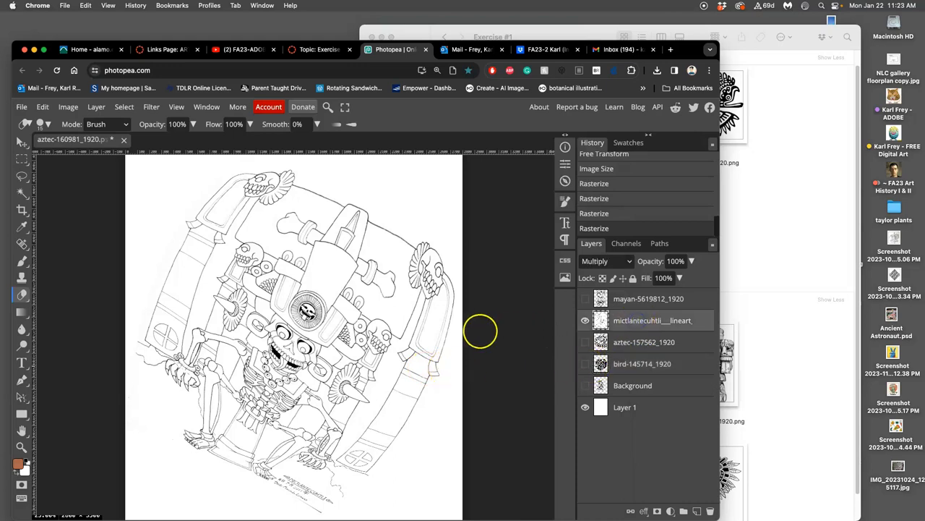
Lasso and delete the signature text at the page bottom, deselect, and start outlining the left arch region.
click(22, 176)
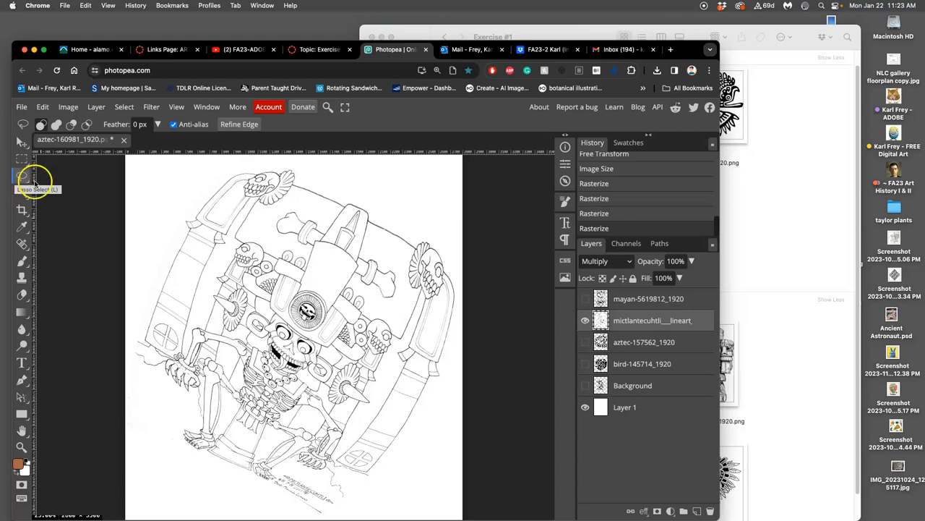
scroll(362, 285, down, 2)
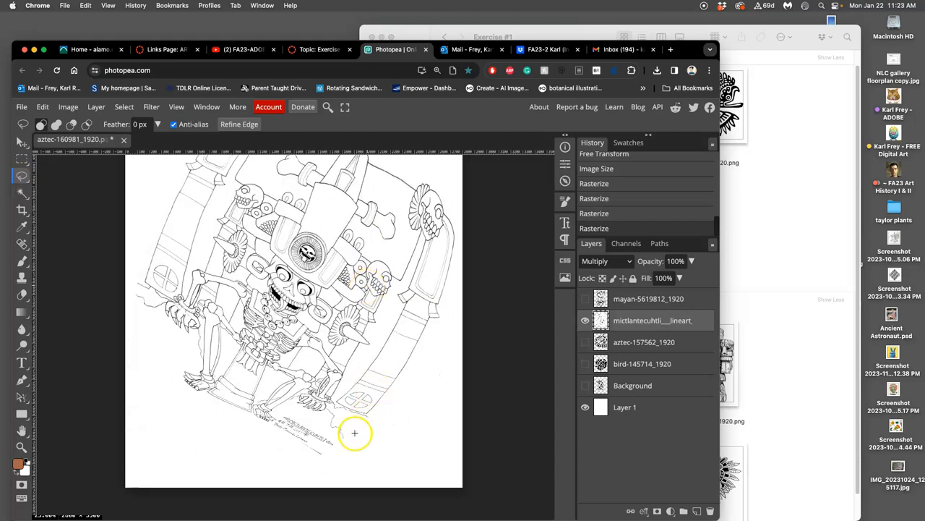
drag(355, 429, 327, 405)
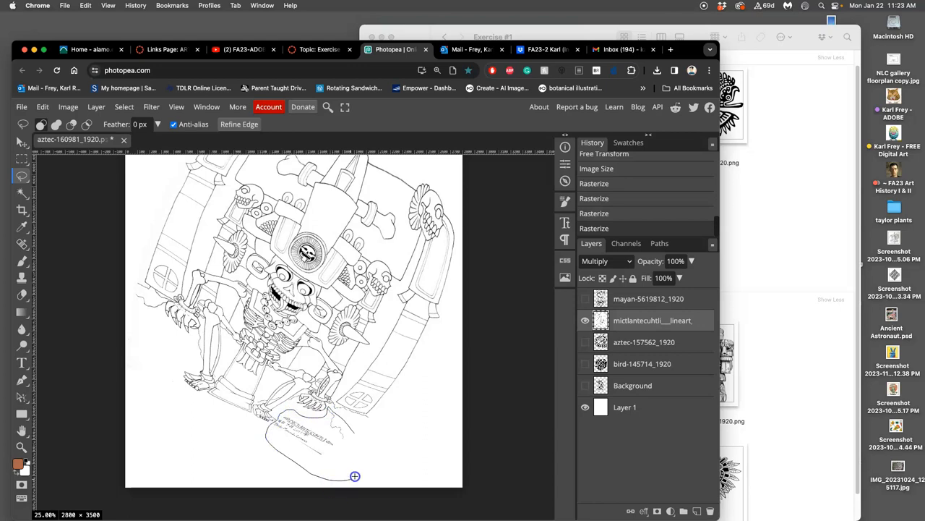
drag(355, 475, 365, 436)
key(Delete)
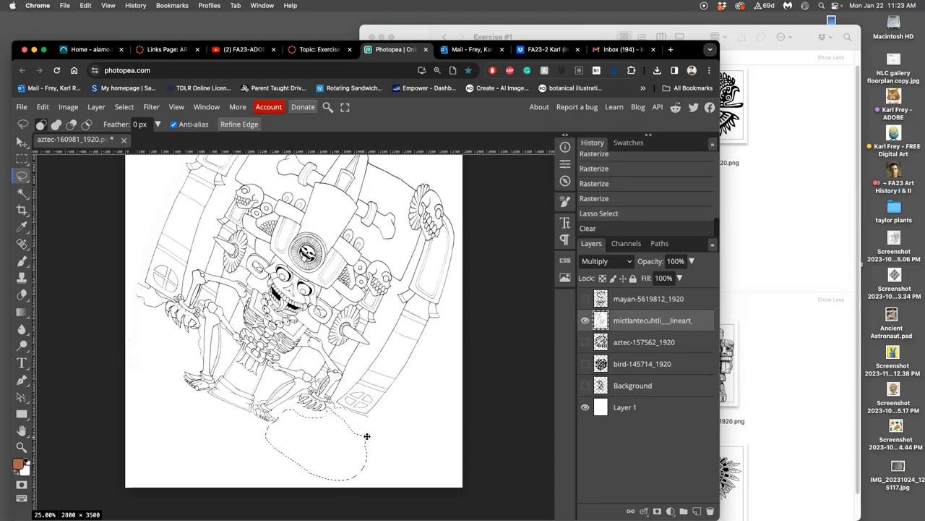
key(ctrl+d)
scroll(387, 426, up, 5)
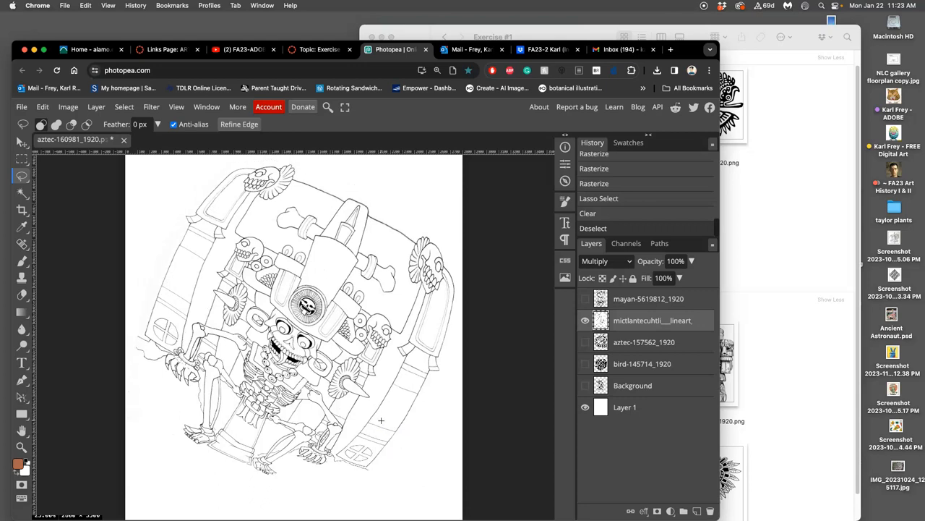
mouse_move(382, 420)
mouse_down()
mouse_move(187, 240)
mouse_move(184, 249)
mouse_up()
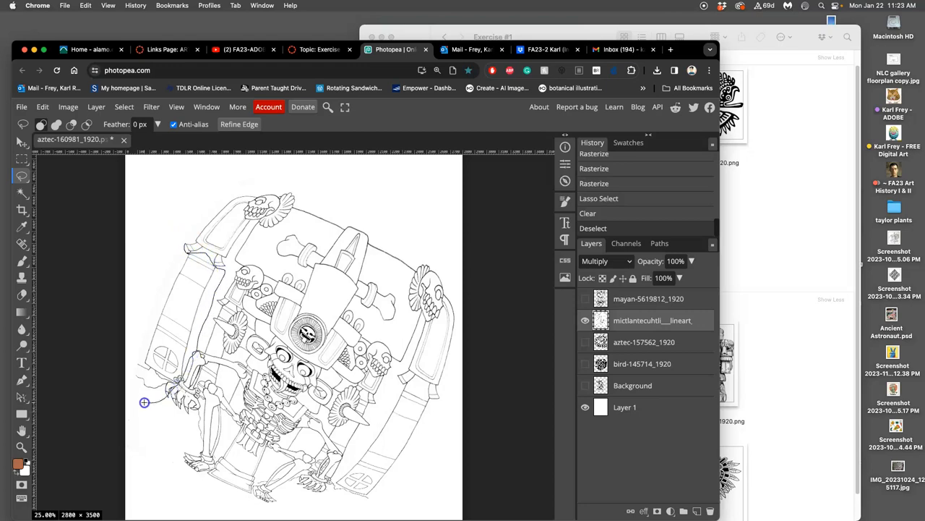
Refine a lasso around the left arch, subtracting the arm and claw, and delete the arch lines.
mouse_move(143, 402)
mouse_down()
mouse_move(139, 280)
mouse_move(153, 264)
mouse_move(206, 301)
mouse_move(201, 381)
mouse_move(239, 298)
mouse_up()
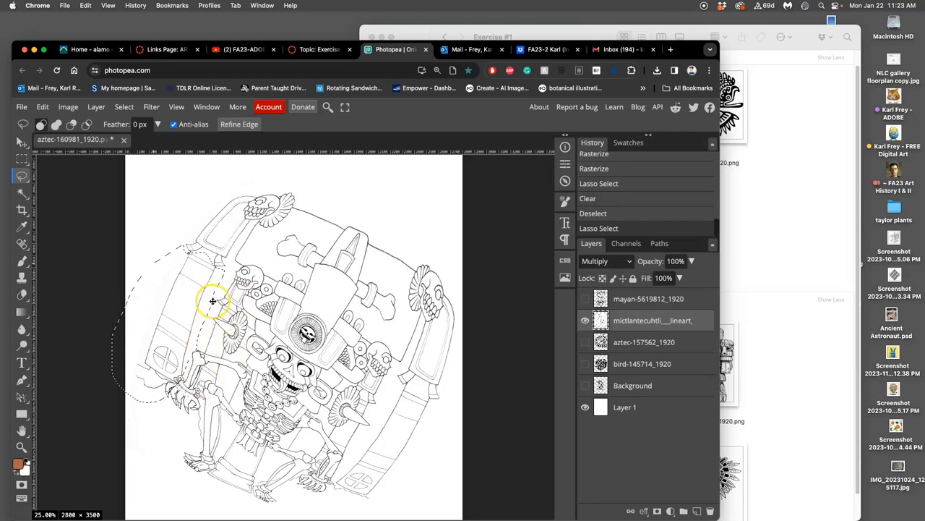
scroll(213, 300, up, 3)
mouse_move(181, 311)
mouse_down()
mouse_move(279, 282)
mouse_move(199, 310)
mouse_move(238, 279)
mouse_move(120, 243)
mouse_move(61, 152)
mouse_up()
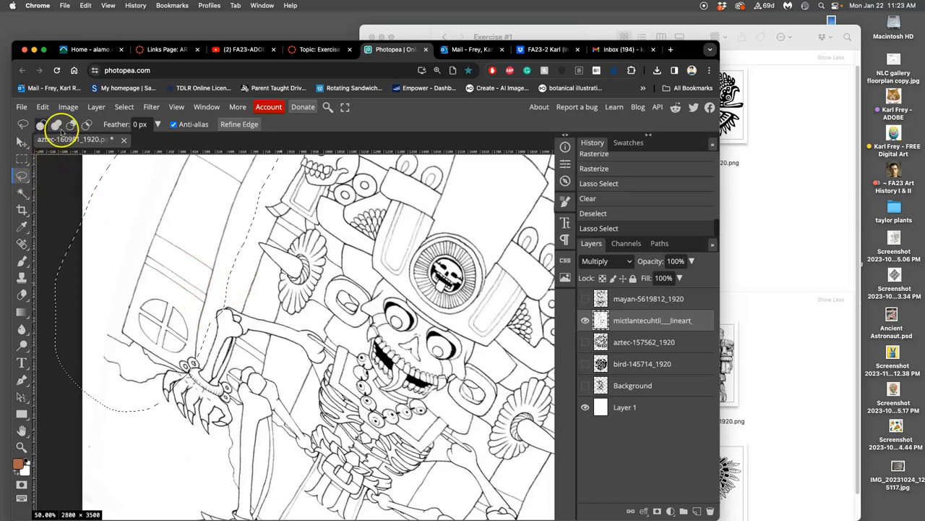
click(71, 125)
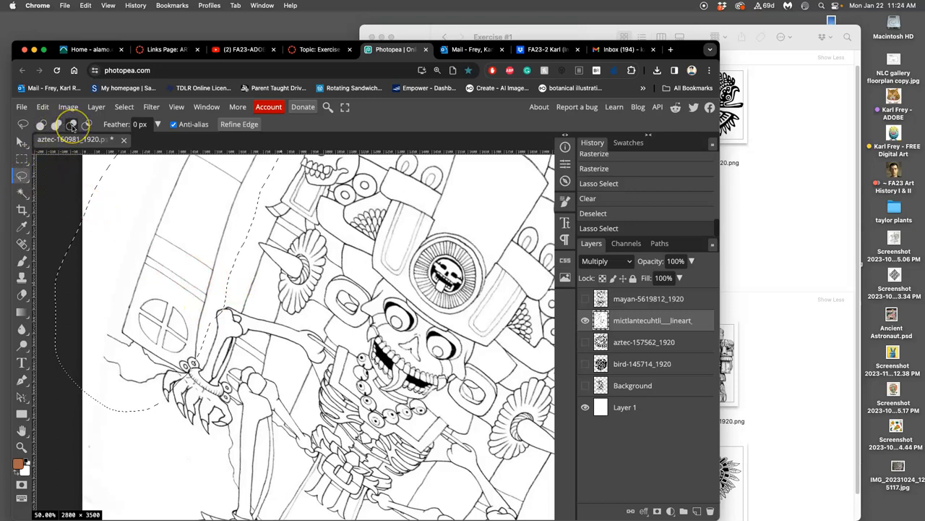
click(72, 126)
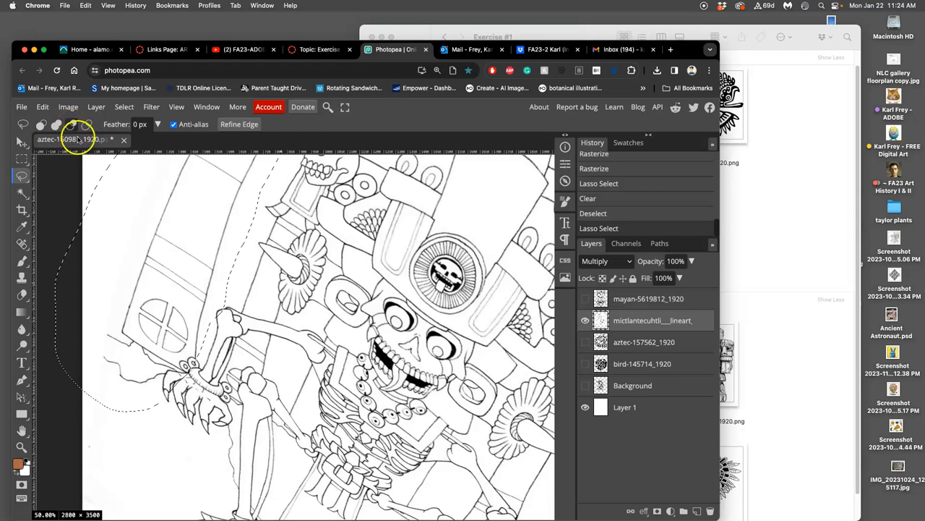
drag(267, 333, 229, 299)
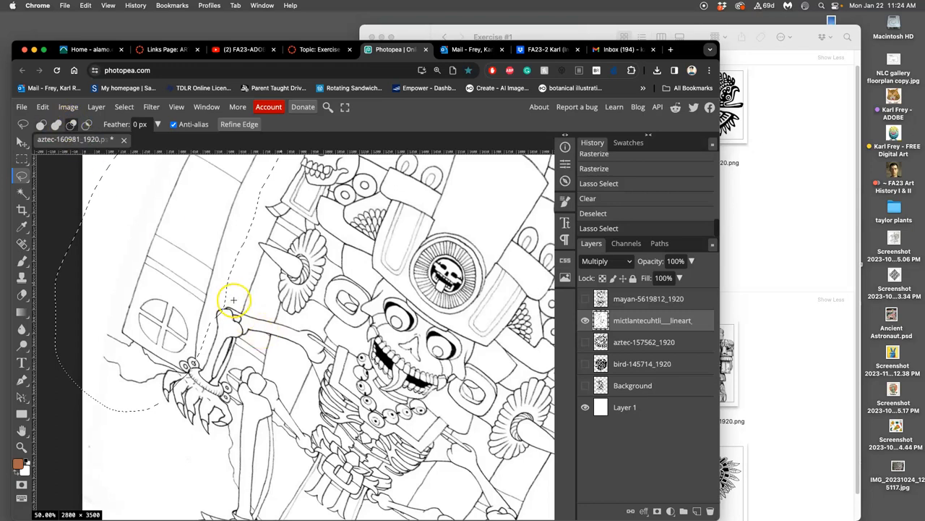
mouse_move(236, 333)
mouse_down()
mouse_move(243, 319)
mouse_move(204, 357)
mouse_up()
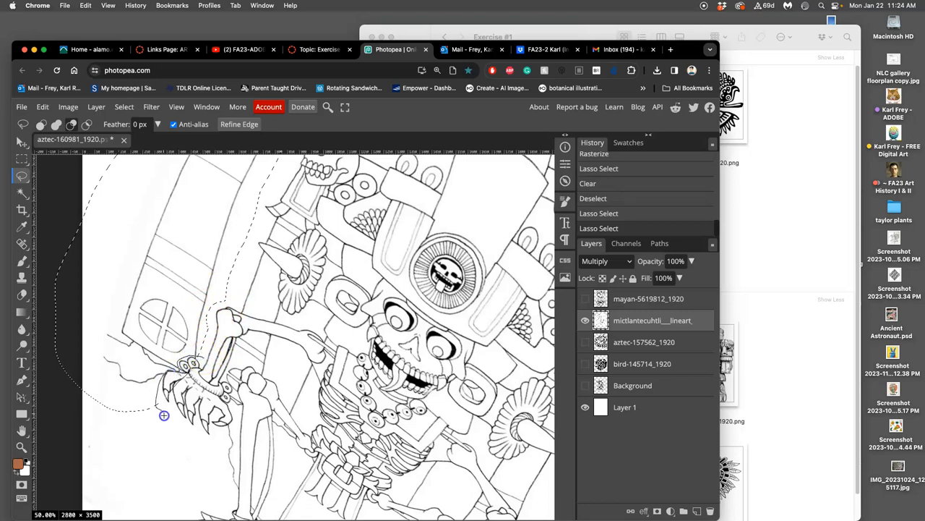
mouse_move(165, 415)
mouse_down()
mouse_move(181, 407)
mouse_move(177, 370)
mouse_move(181, 379)
mouse_up()
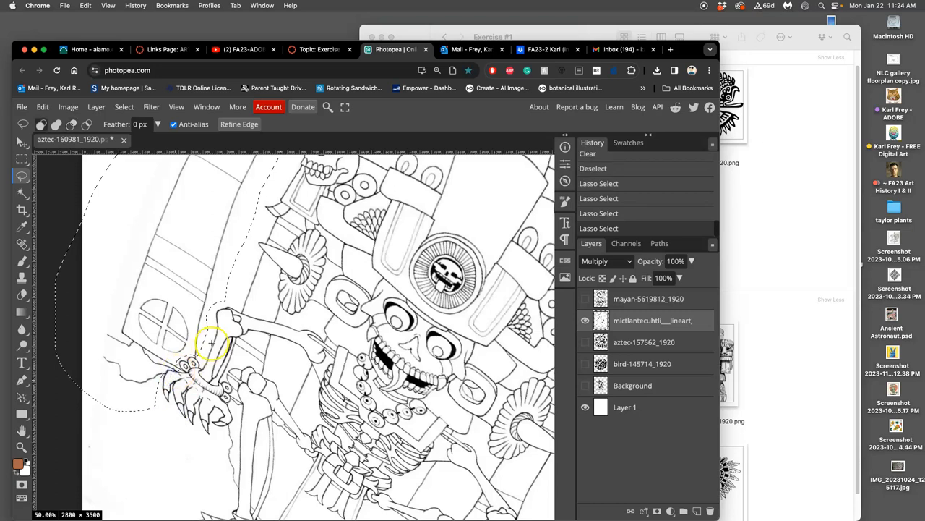
scroll(211, 343, up, 5)
scroll(211, 343, up, 1)
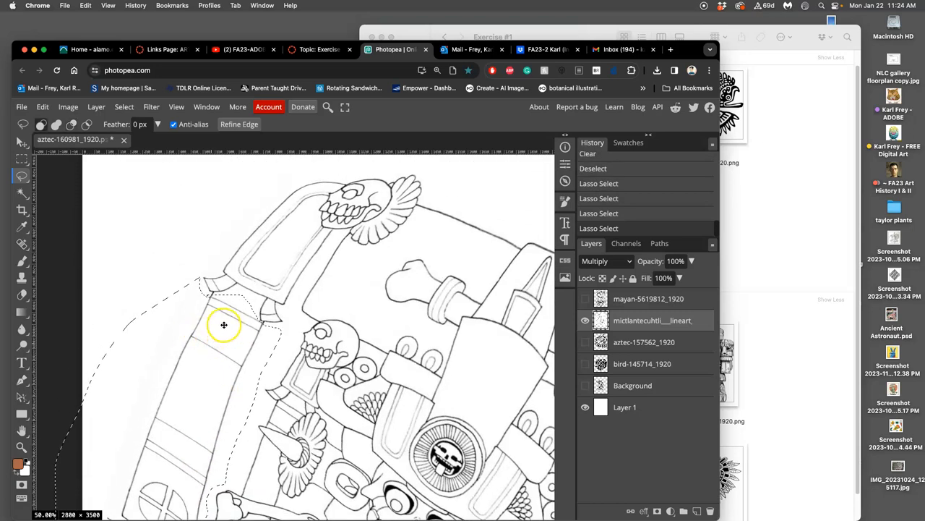
click(56, 124)
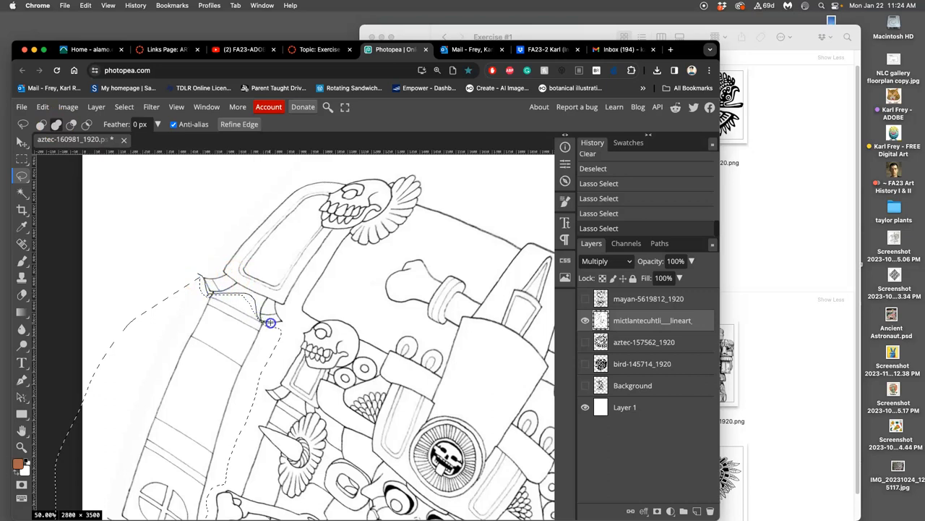
drag(269, 323, 207, 332)
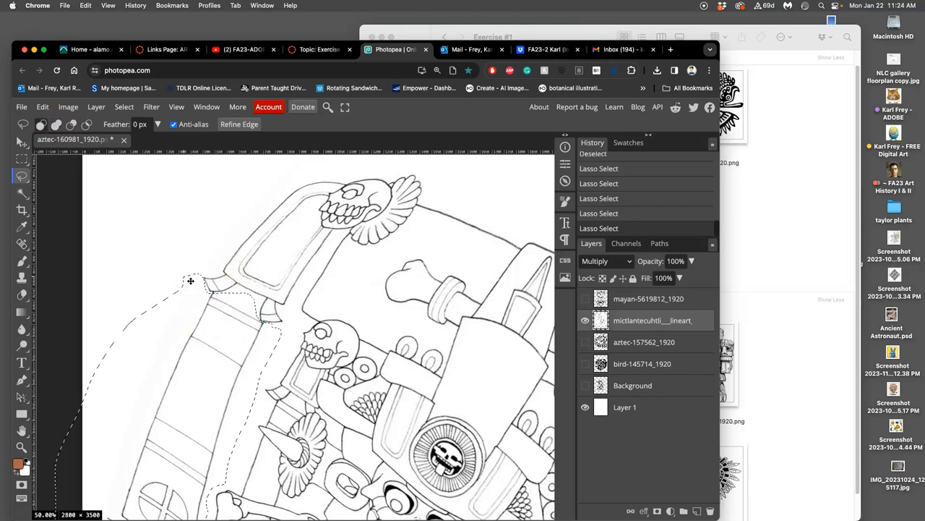
key(Delete)
scroll(238, 282, down, 3)
scroll(238, 283, down, 3)
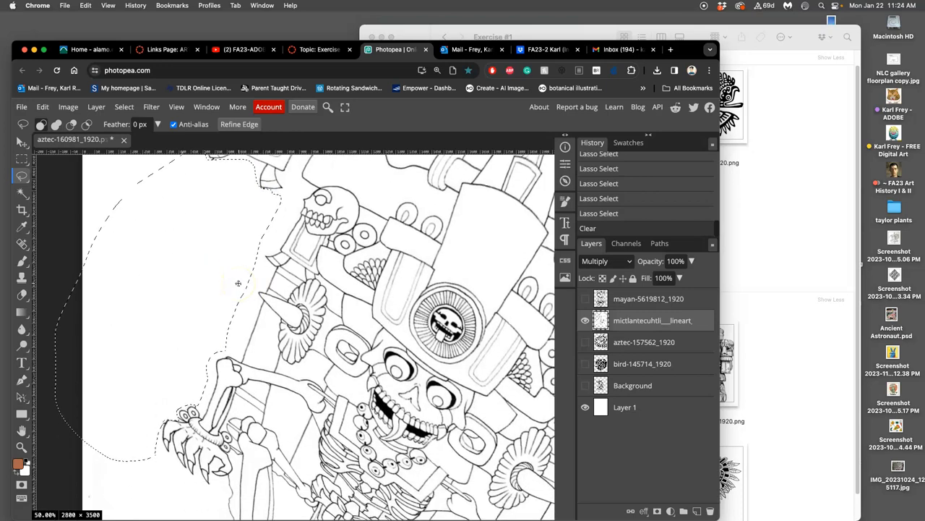
scroll(238, 283, down, 2)
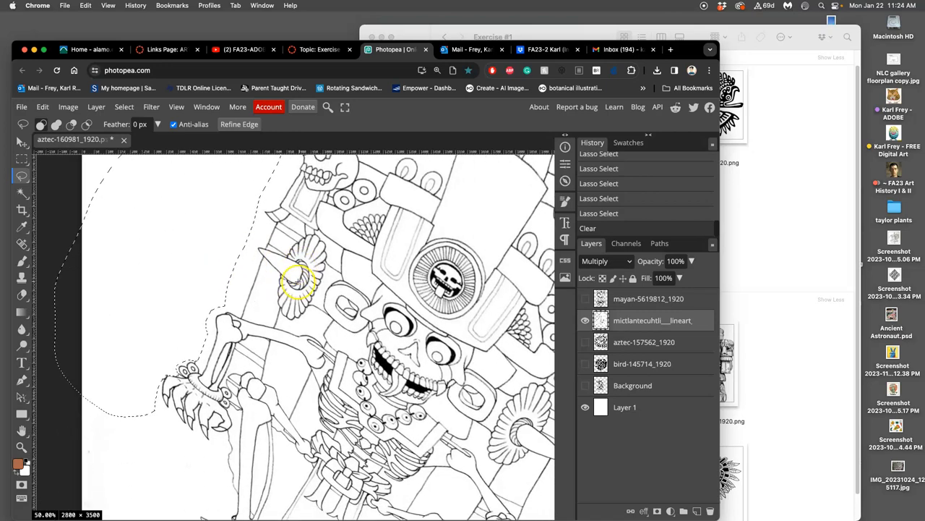
scroll(297, 279, down, 2)
scroll(371, 311, down, 2)
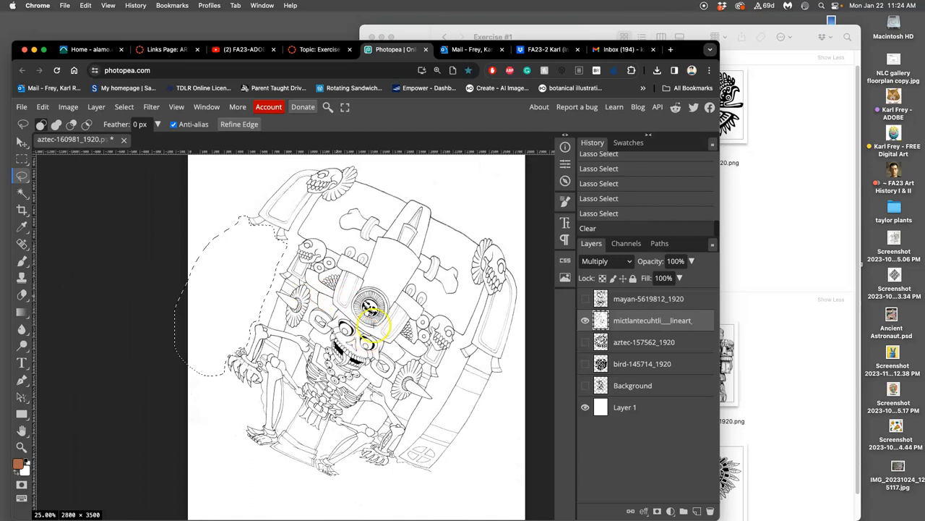
click(376, 329)
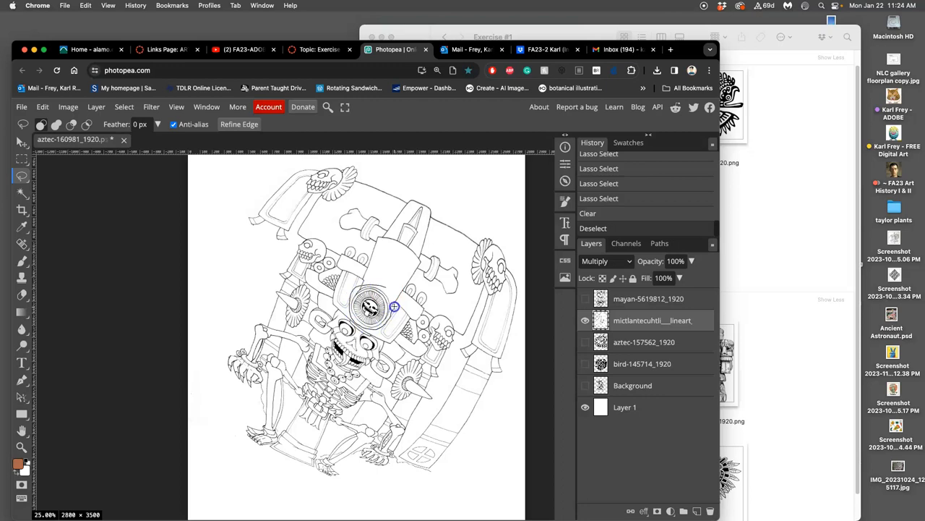
Lasso and delete the central disc and a small patch on the skull.
drag(391, 293, 378, 318)
key(Delete)
click(359, 382)
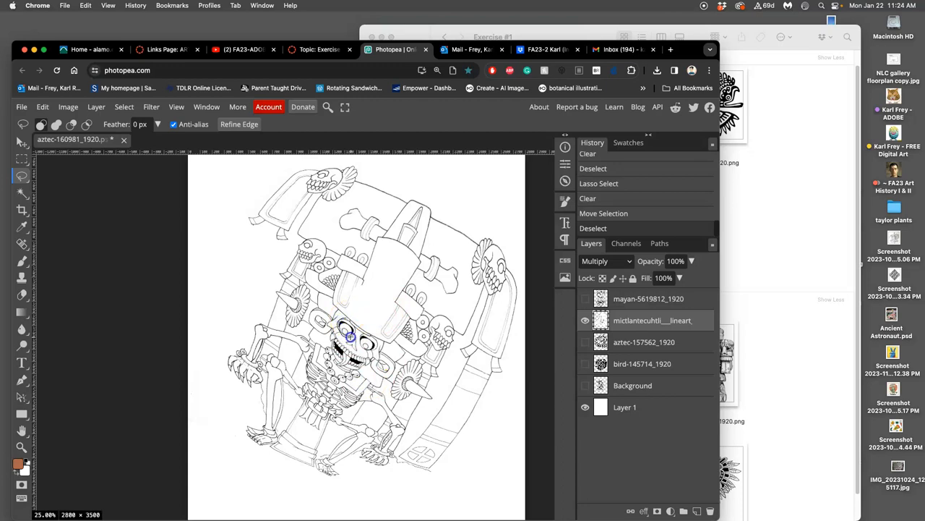
drag(348, 321, 347, 321)
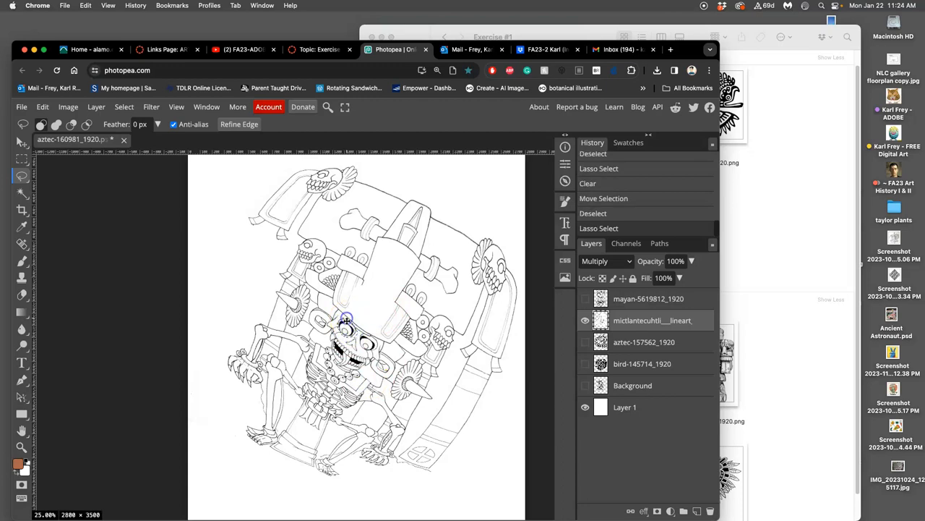
key(Delete)
click(367, 343)
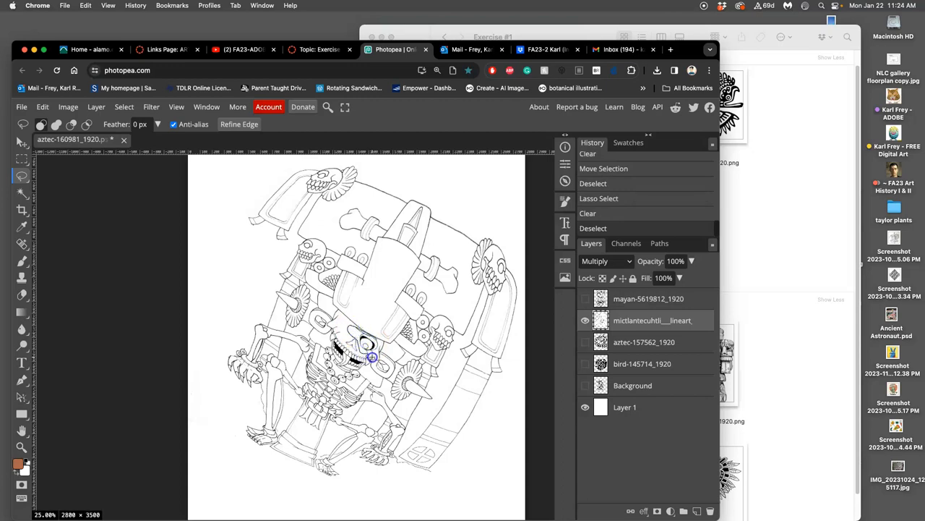
Lasso and delete further small patches on the skull and face, deselecting after each.
drag(377, 342, 377, 342)
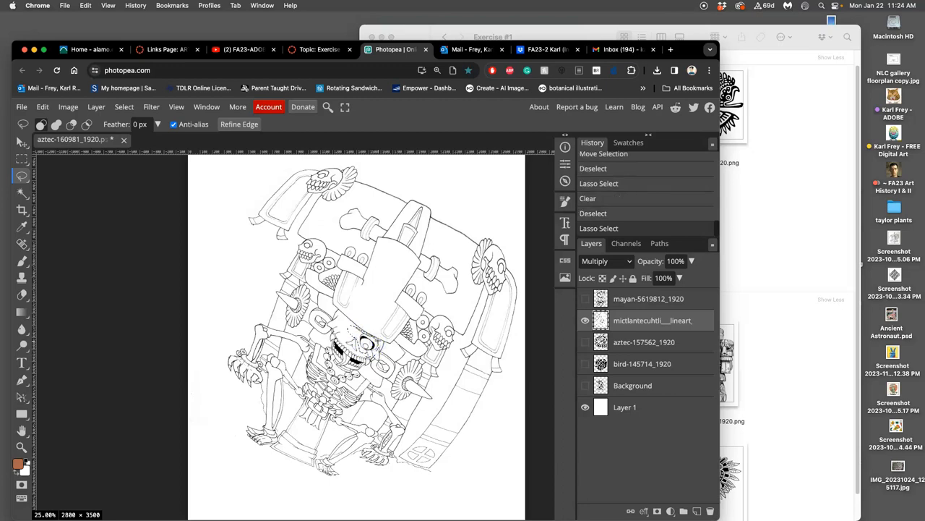
key(Delete)
click(384, 341)
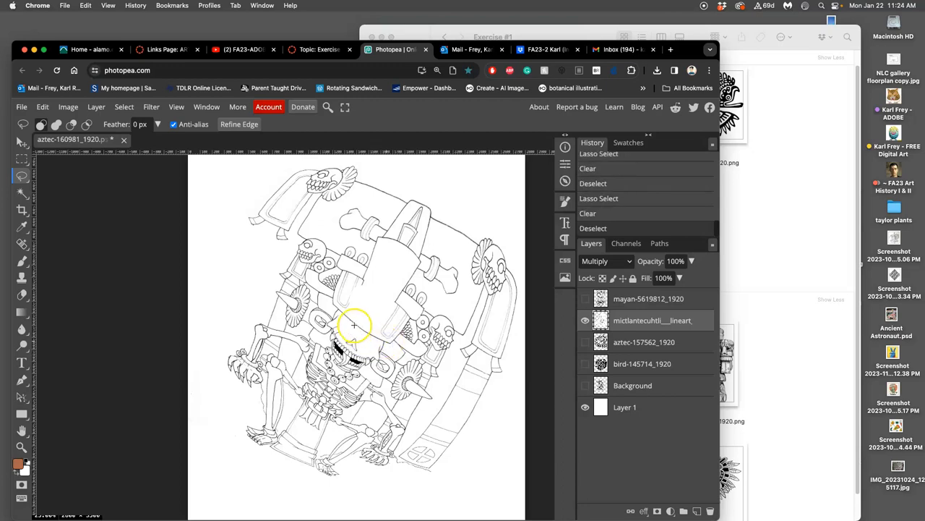
drag(345, 319, 342, 318)
click(339, 316)
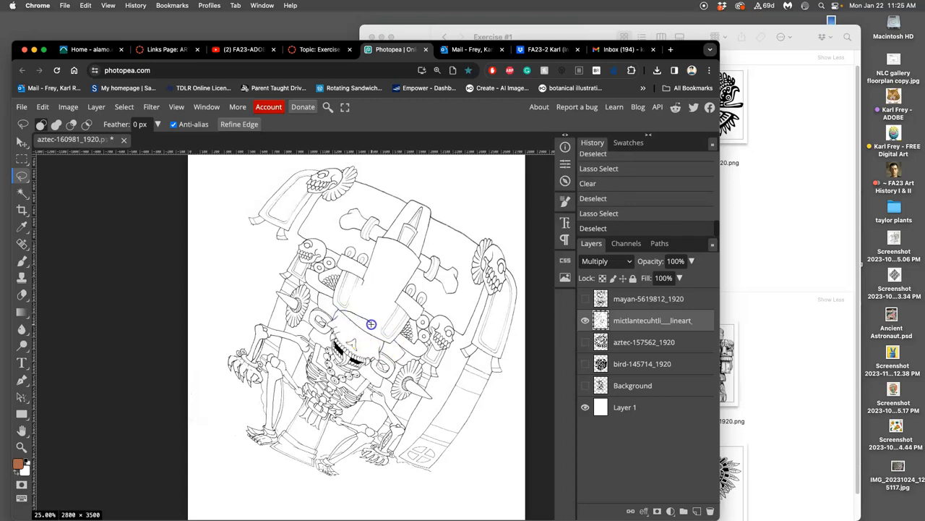
drag(376, 331, 365, 336)
click(340, 340)
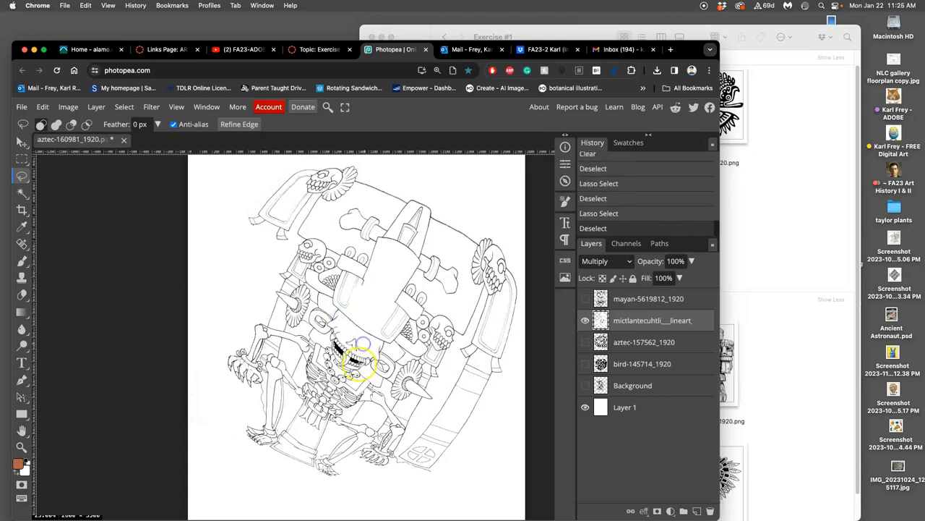
click(348, 403)
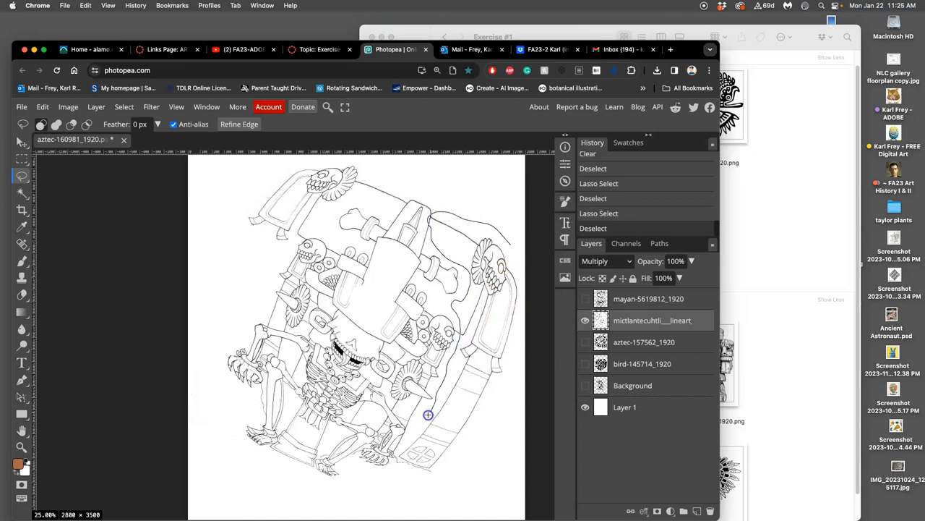
Lasso and delete the right side of the frame, a lower-right stroke and the stray lines right of the figure.
drag(458, 496, 593, 275)
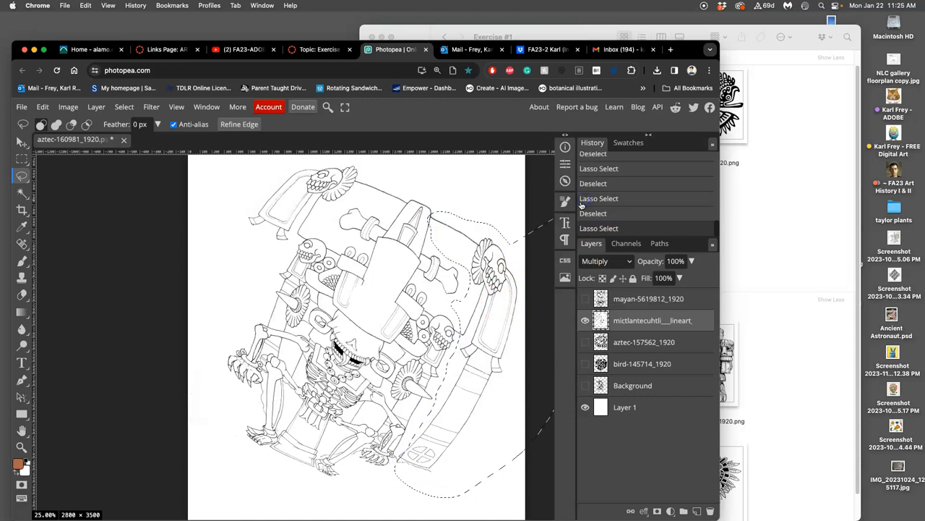
key(BackSpace)
click(510, 318)
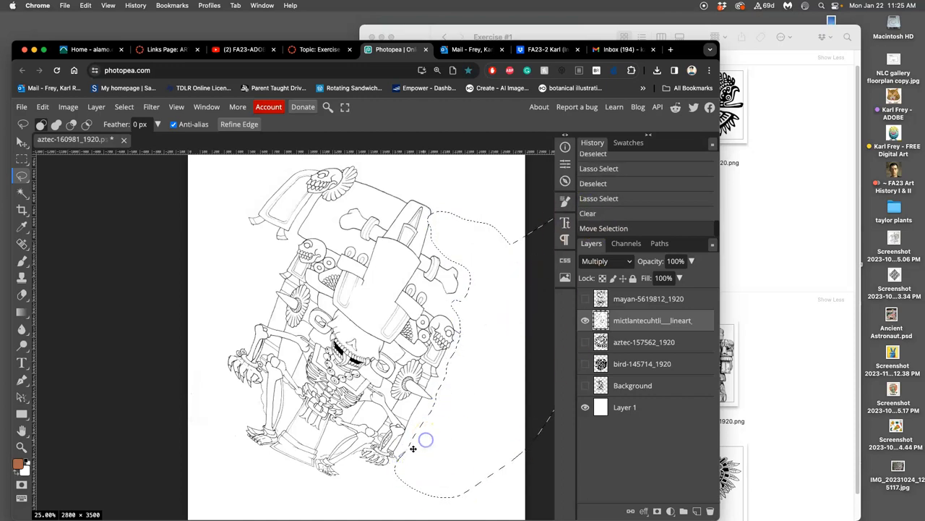
click(414, 445)
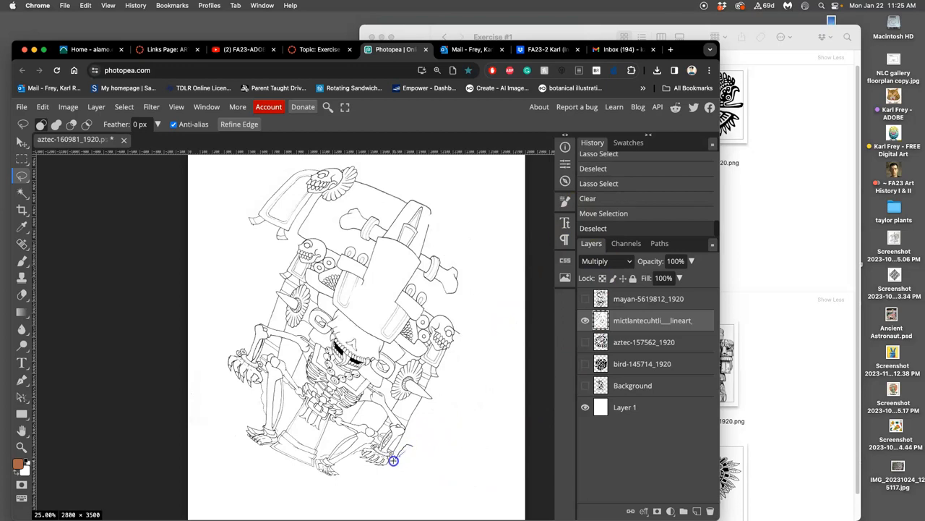
drag(393, 460, 396, 463)
key(BackSpace)
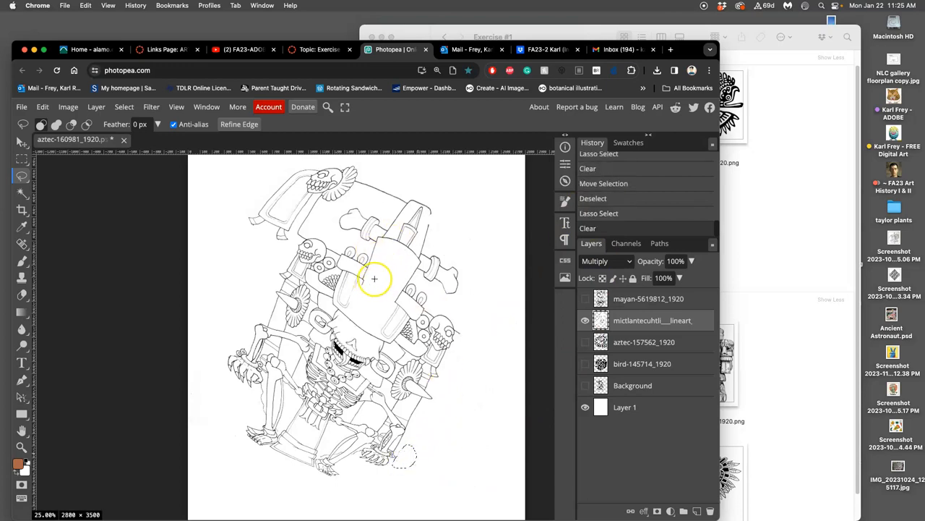
drag(434, 289, 379, 286)
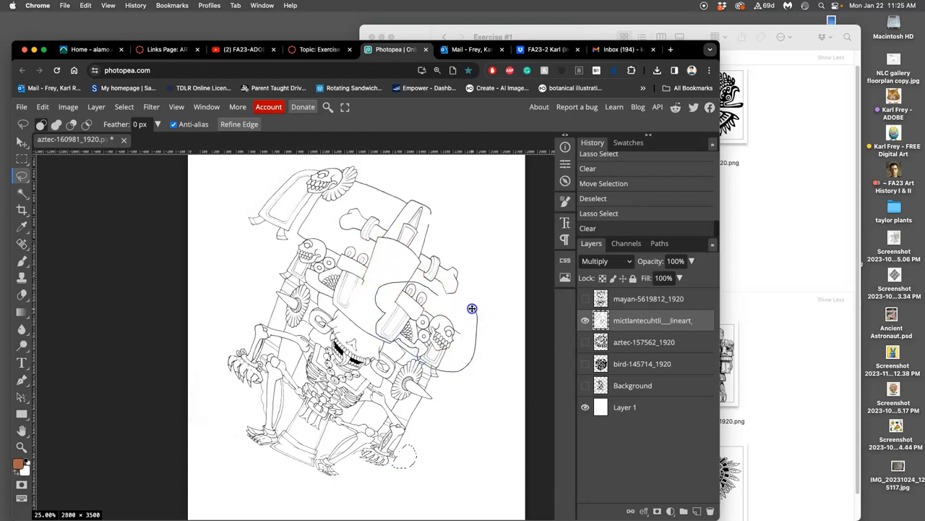
drag(450, 371, 470, 307)
key(BackSpace)
click(364, 297)
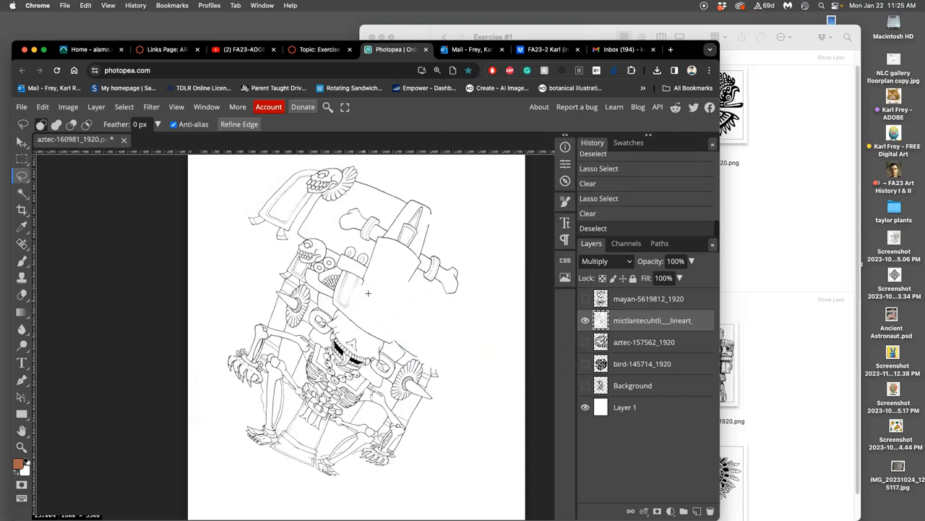
Lasso the area around the skeleton's left hand and delete it, then deselect.
drag(368, 293, 390, 425)
drag(391, 423, 308, 360)
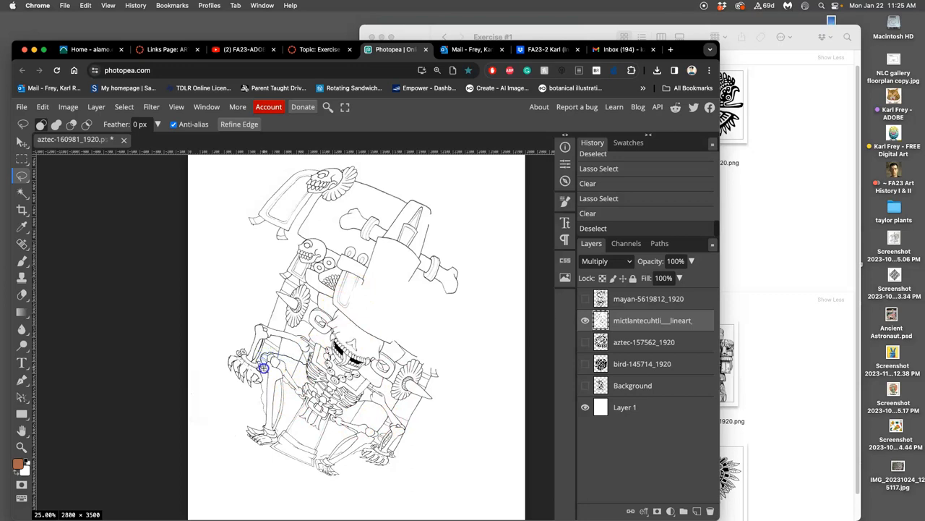
drag(260, 392, 255, 313)
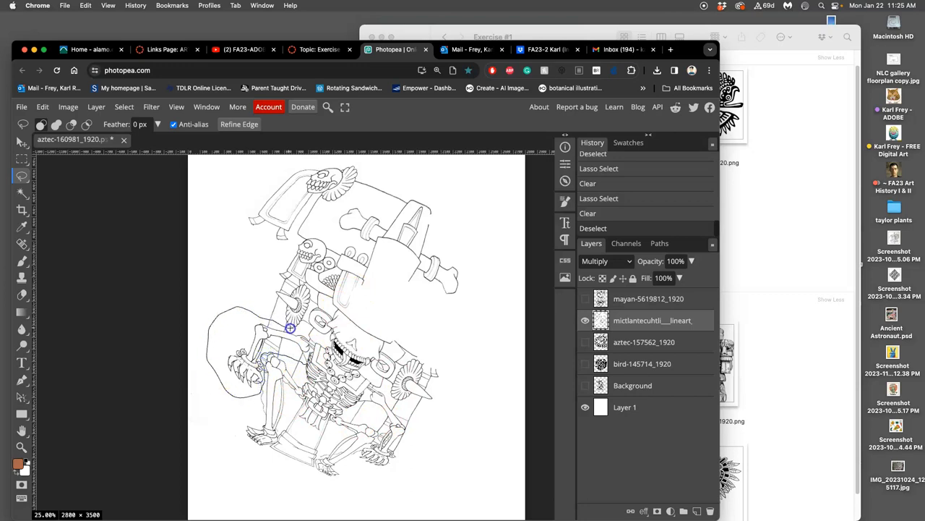
drag(309, 337, 304, 339)
key(Delete)
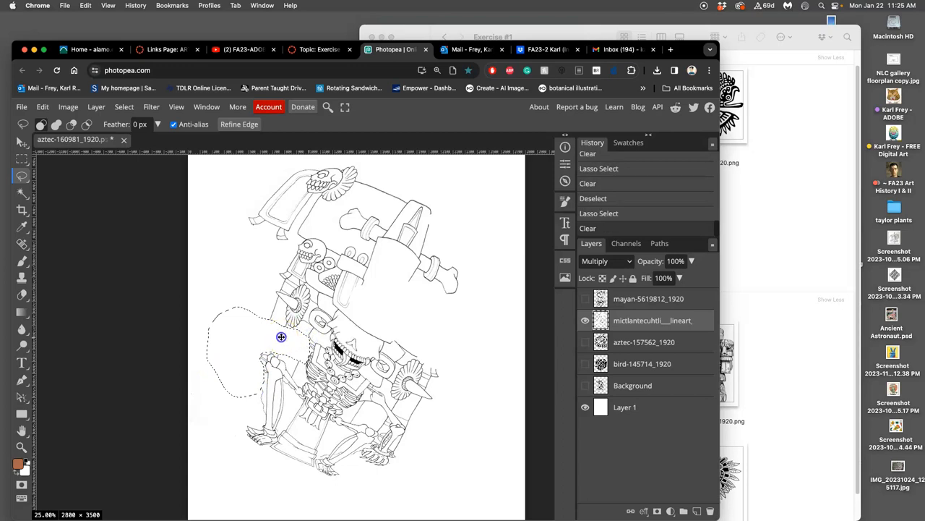
key(ctrl+d)
Lasso and delete the lines and stray mark left of the fan-shaped flower.
drag(279, 296, 260, 325)
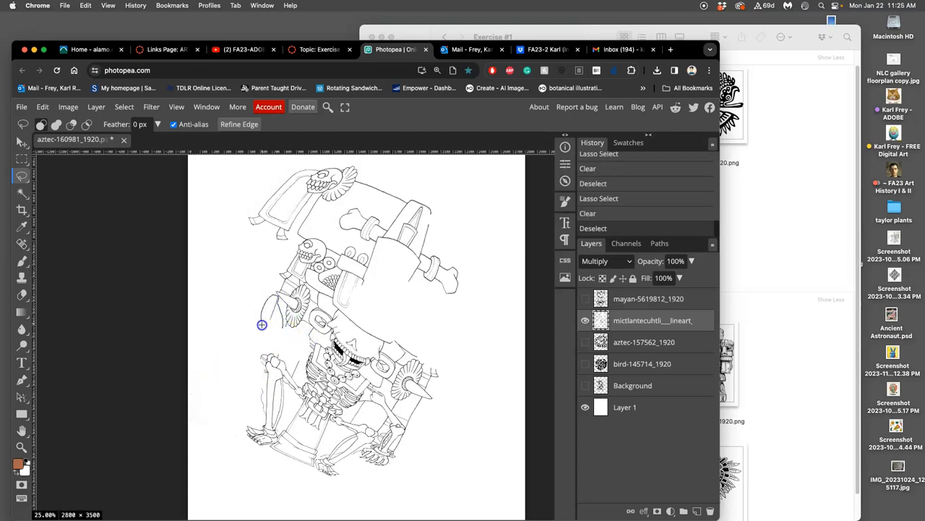
key(Delete)
key(ctrl+d)
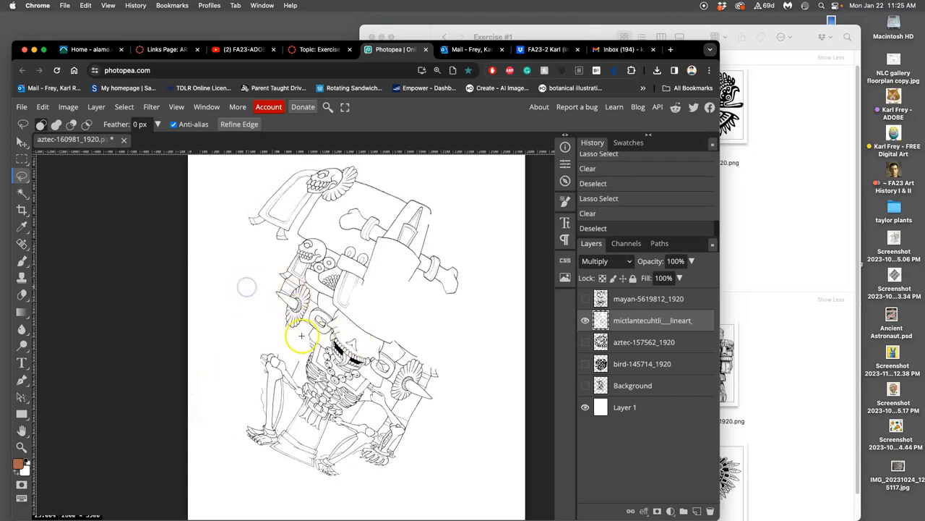
drag(282, 323, 282, 325)
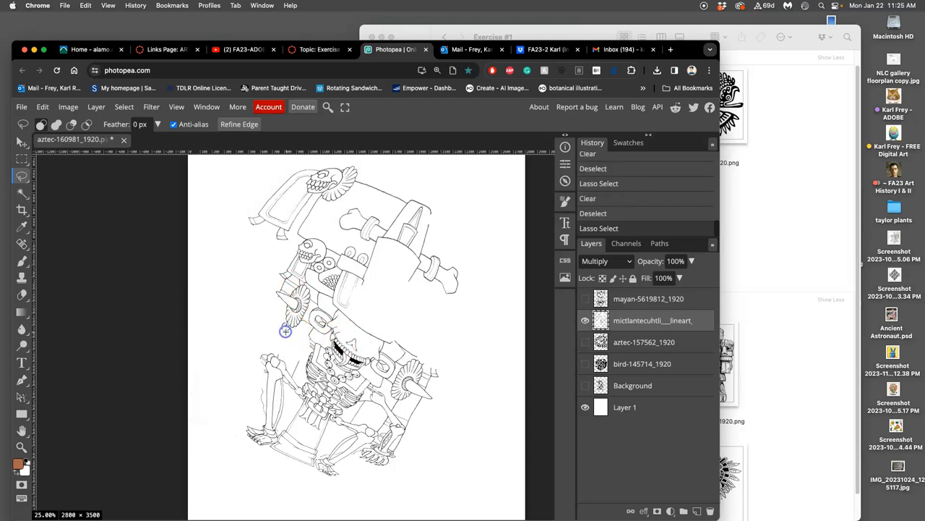
key(Delete)
key(ctrl+d)
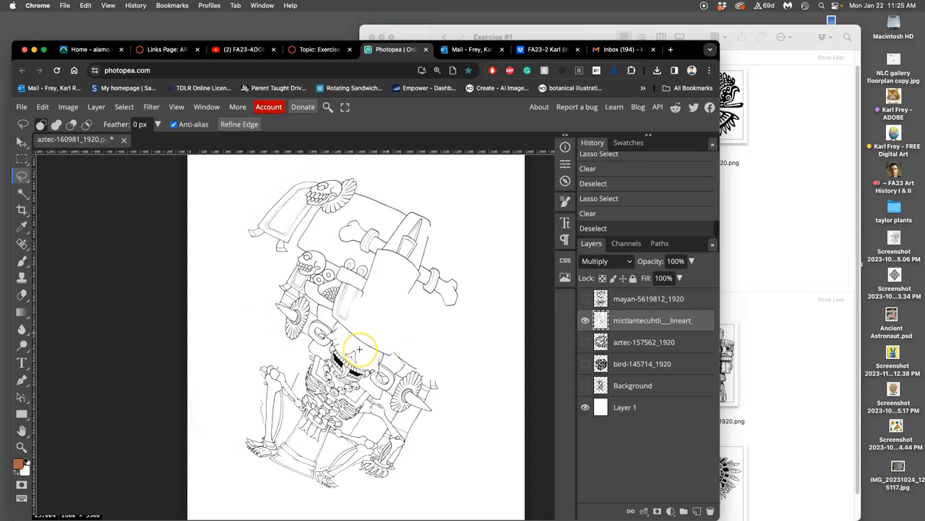
drag(354, 253, 366, 240)
scroll(361, 253, up, 5)
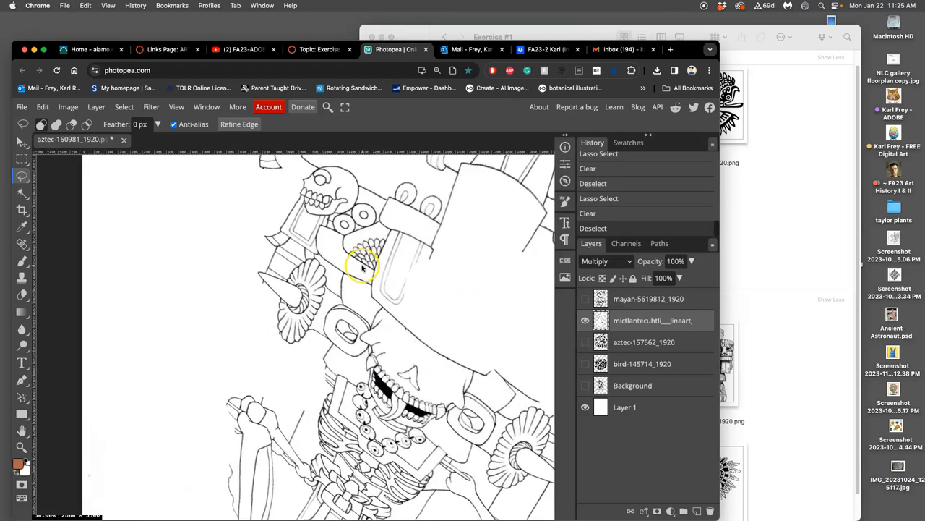
scroll(361, 260, up, 5)
scroll(360, 266, up, 5)
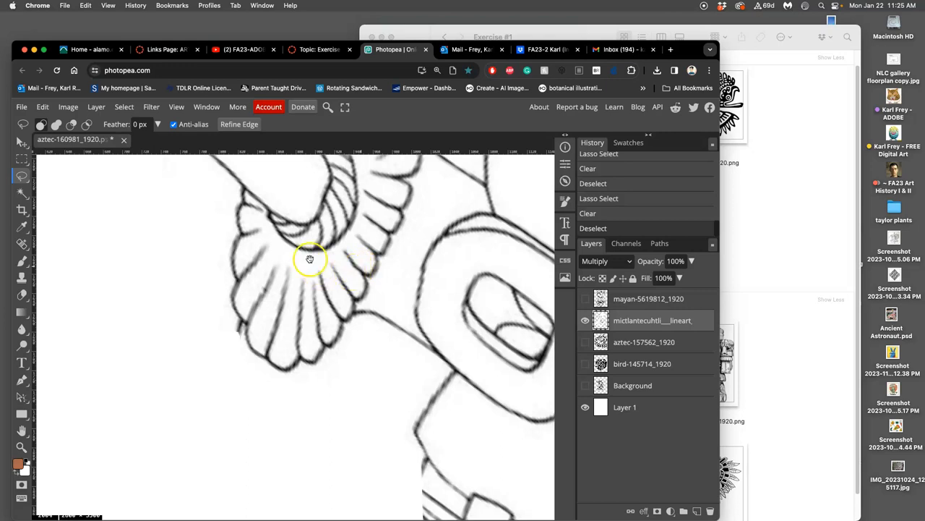
scroll(347, 304, up, 3)
scroll(365, 340, up, 3)
Lasso and delete a small fragment at the fan's left edge and a sliver near the beak tip.
click(299, 382)
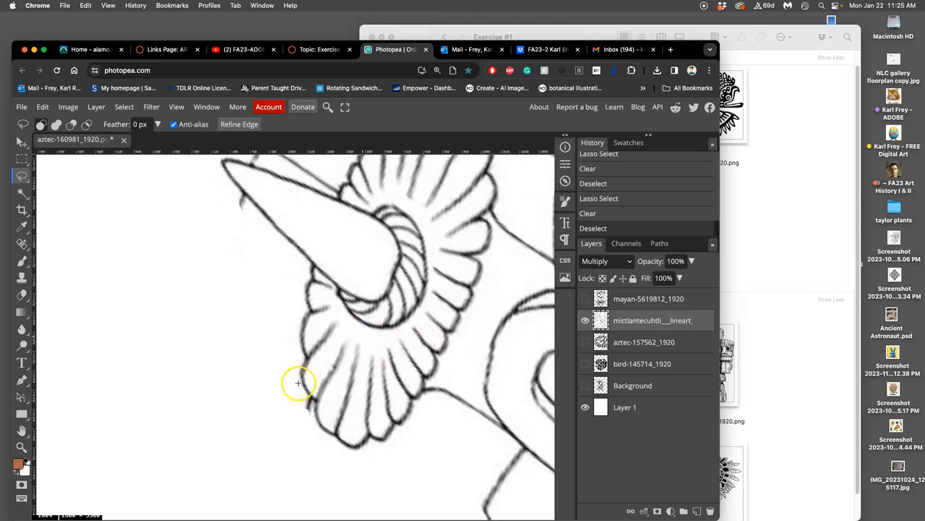
drag(312, 397, 306, 398)
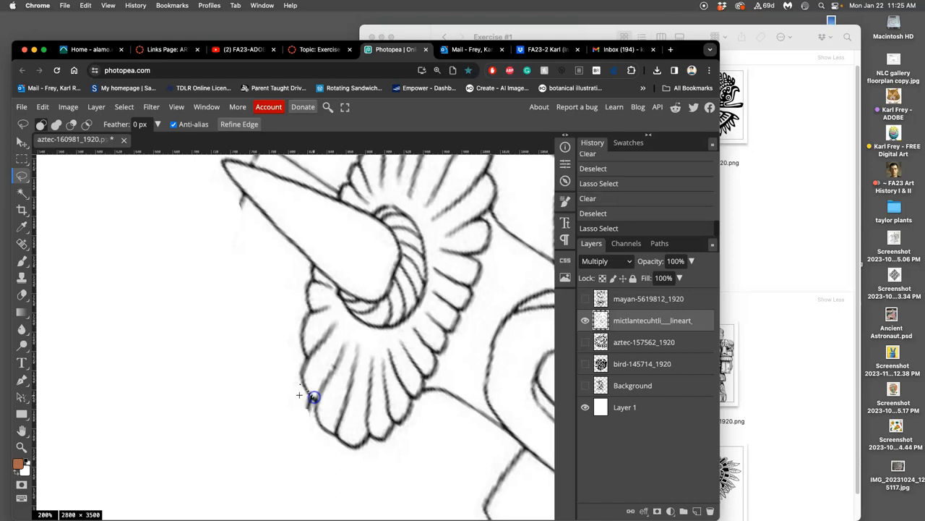
click(301, 394)
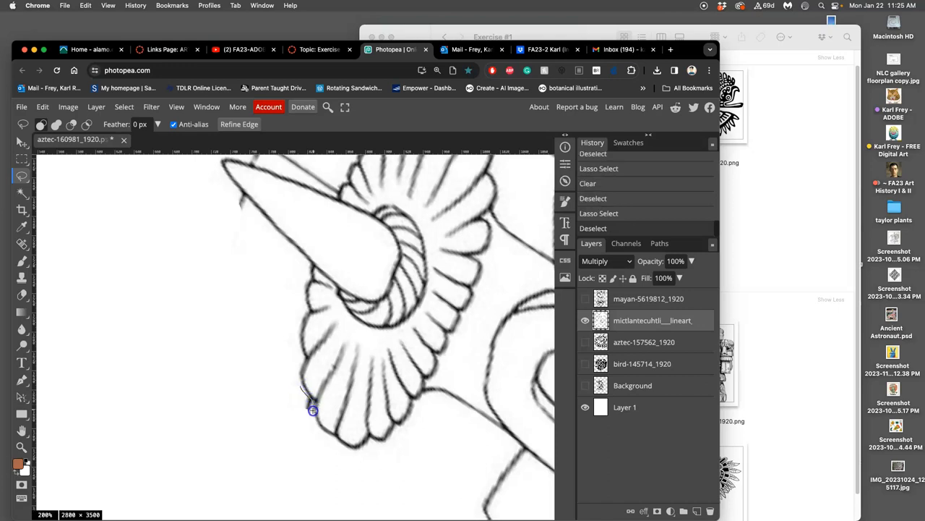
drag(313, 410, 299, 394)
key(Delete)
click(274, 331)
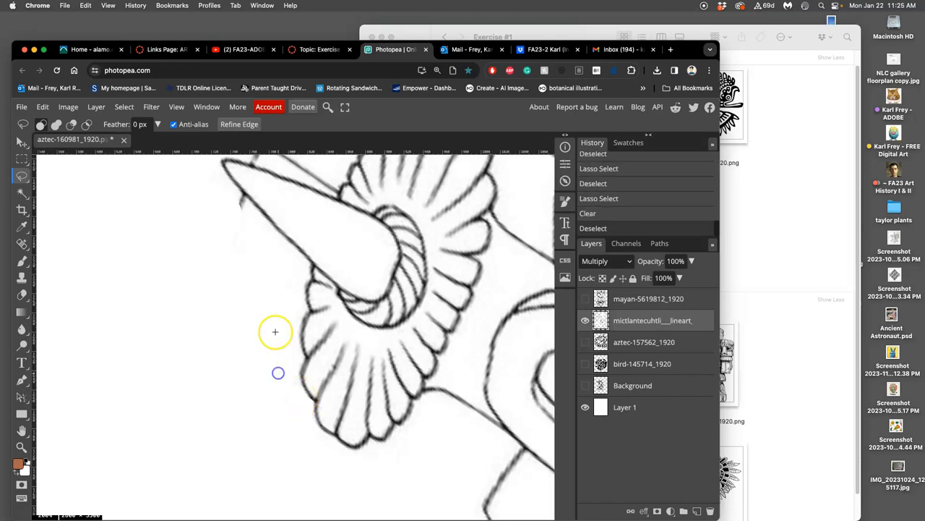
click(242, 206)
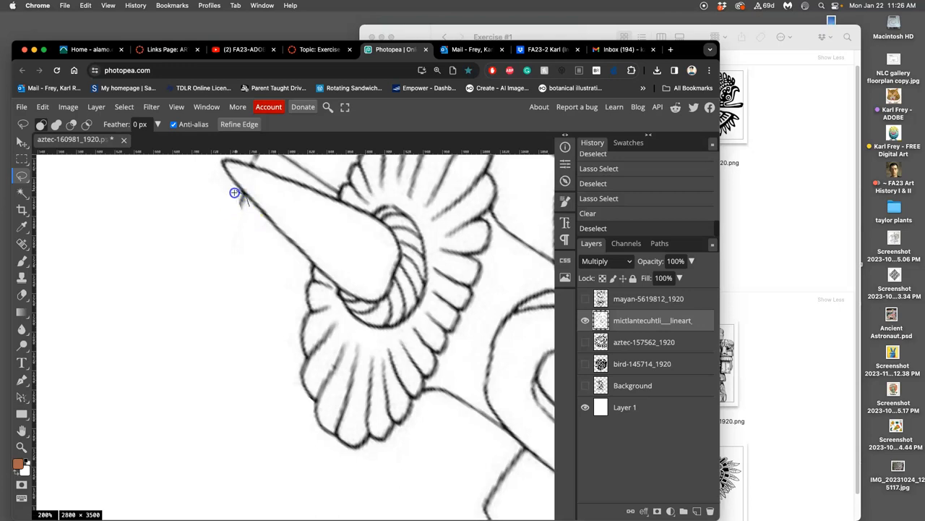
drag(235, 192, 239, 224)
key(Delete)
scroll(260, 290, up, 5)
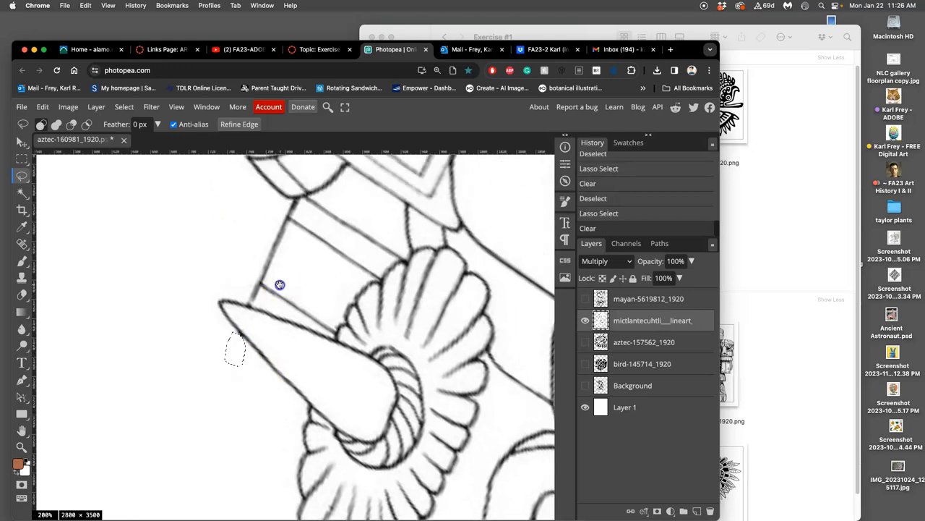
Pan to the horn and lasso and delete the block of lines above it.
drag(279, 284, 258, 323)
drag(351, 235, 331, 278)
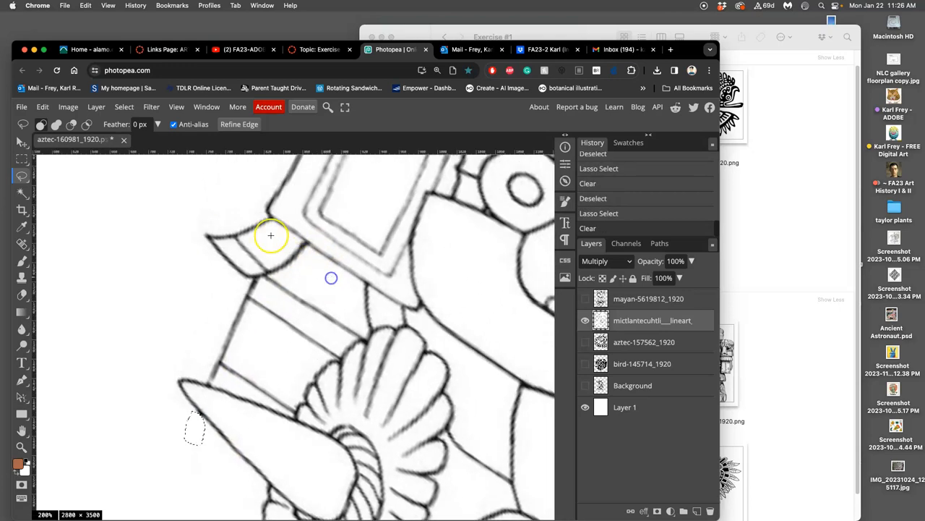
mouse_move(262, 208)
mouse_down()
mouse_move(273, 221)
mouse_move(263, 193)
mouse_move(265, 212)
mouse_up()
click(262, 194)
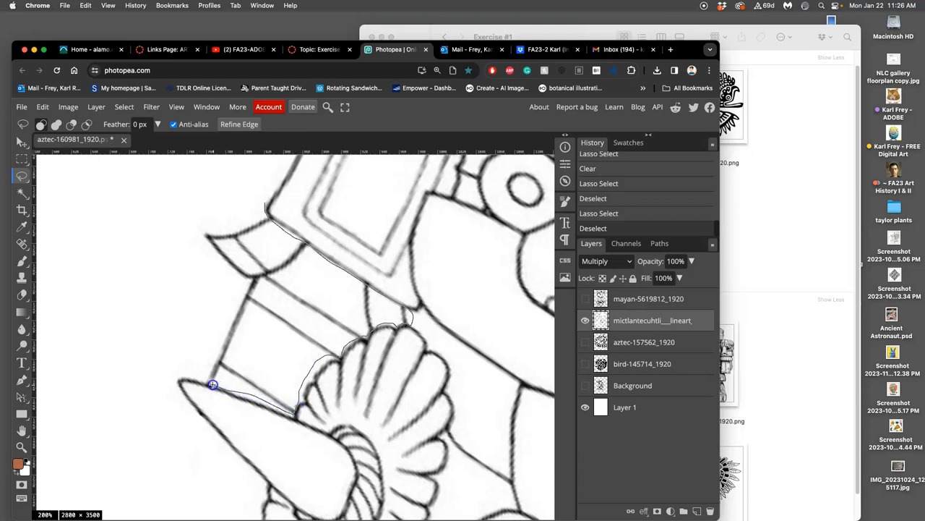
drag(193, 375, 231, 192)
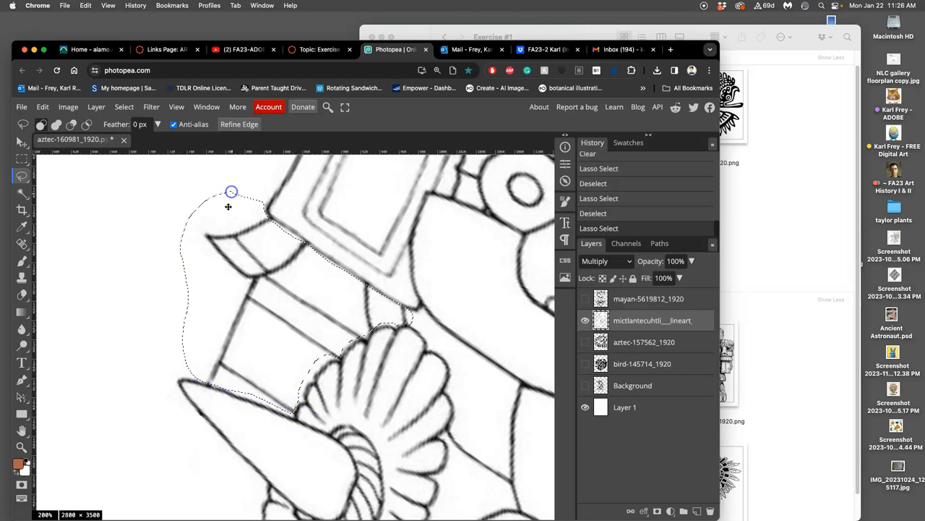
key(Delete)
click(265, 294)
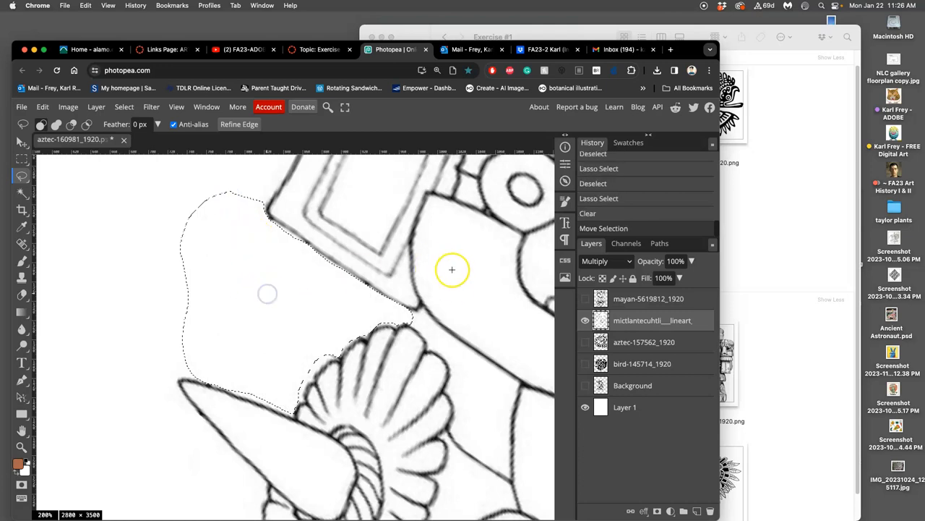
scroll(452, 278, down, 5)
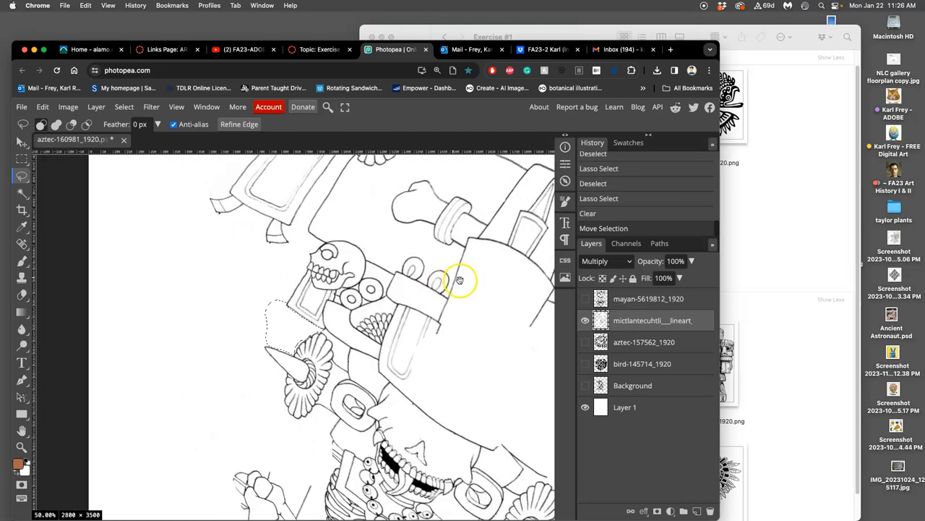
Lasso and delete the slanted outline segment near the skeleton's face.
drag(458, 275, 402, 222)
scroll(402, 222, down, 3)
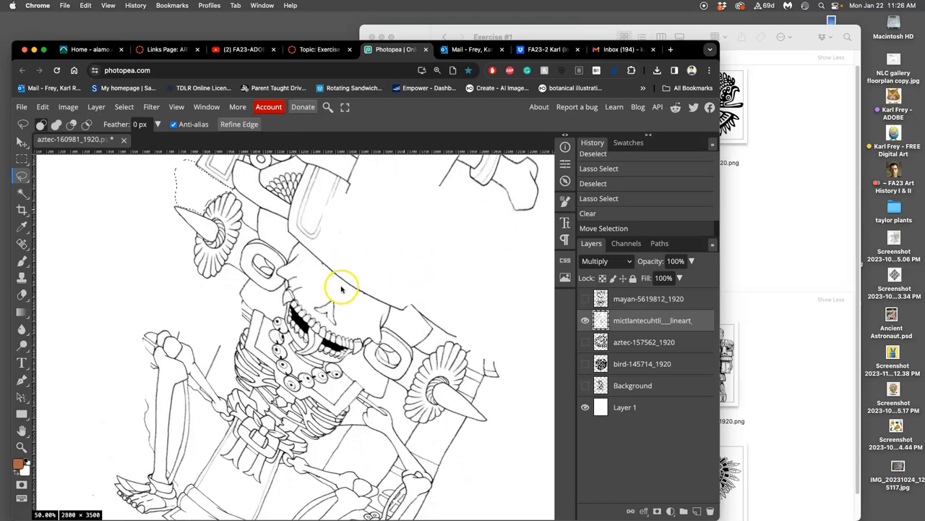
scroll(322, 298, up, 5)
scroll(258, 279, left, 5)
scroll(258, 279, up, 2)
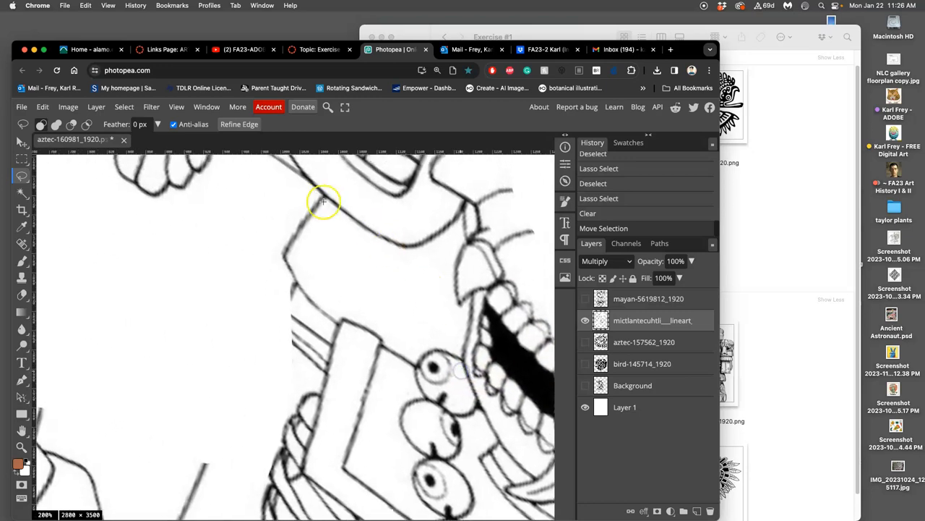
drag(310, 192, 320, 191)
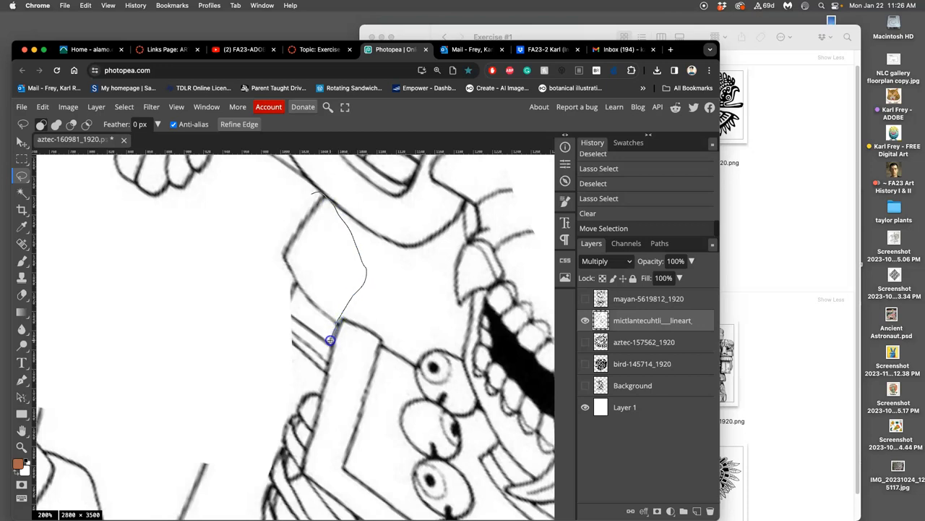
drag(321, 376, 250, 228)
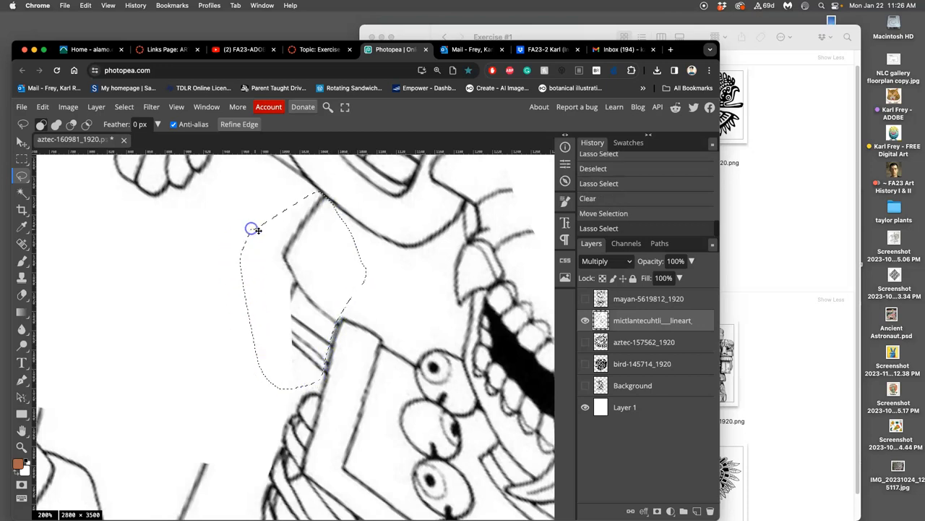
key(Delete)
click(218, 366)
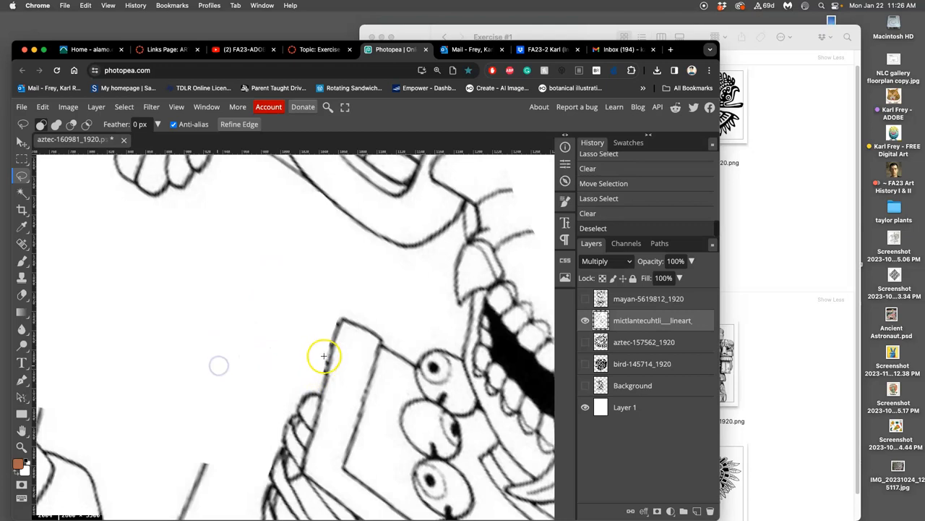
scroll(351, 254, down, 5)
Lasso and delete the lone diagonal stroke near the figure's hand, then deselect.
drag(271, 256, 195, 366)
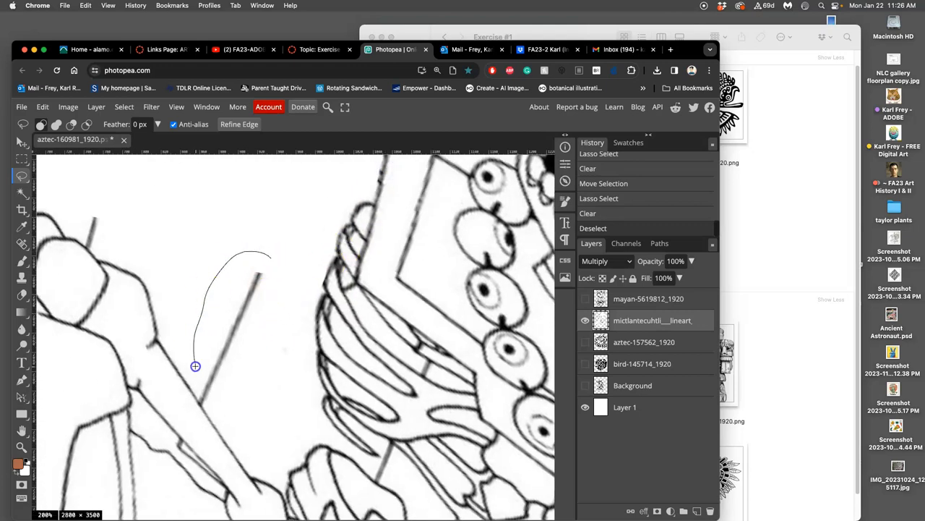
drag(224, 402, 262, 279)
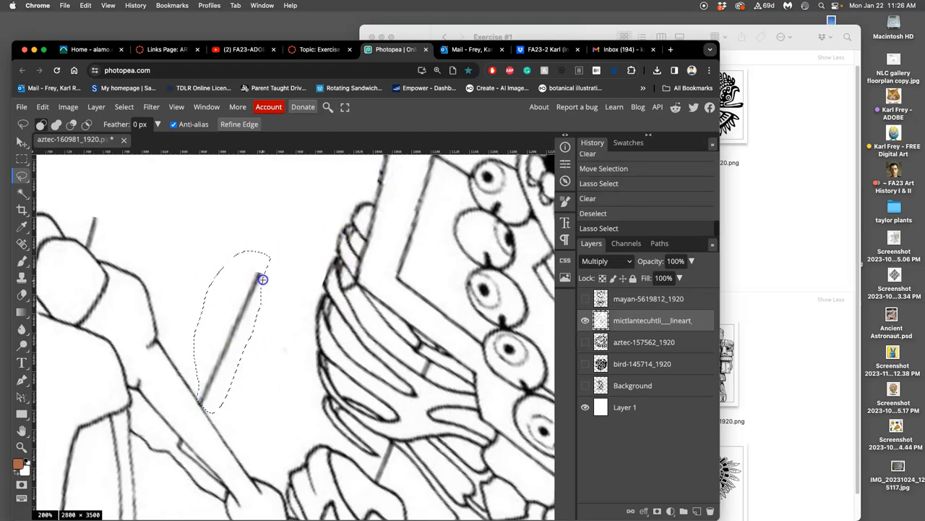
key(Delete)
scroll(258, 296, up, 3)
scroll(258, 296, left, 5)
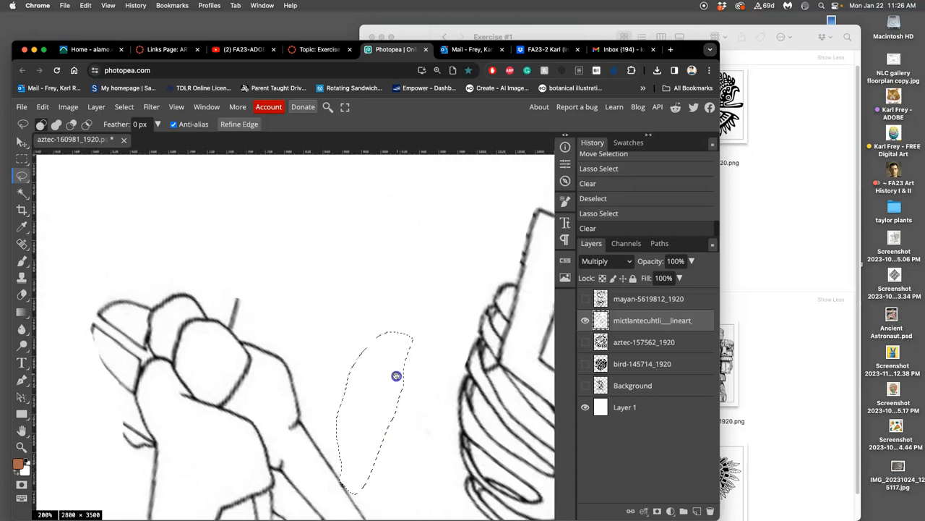
click(246, 297)
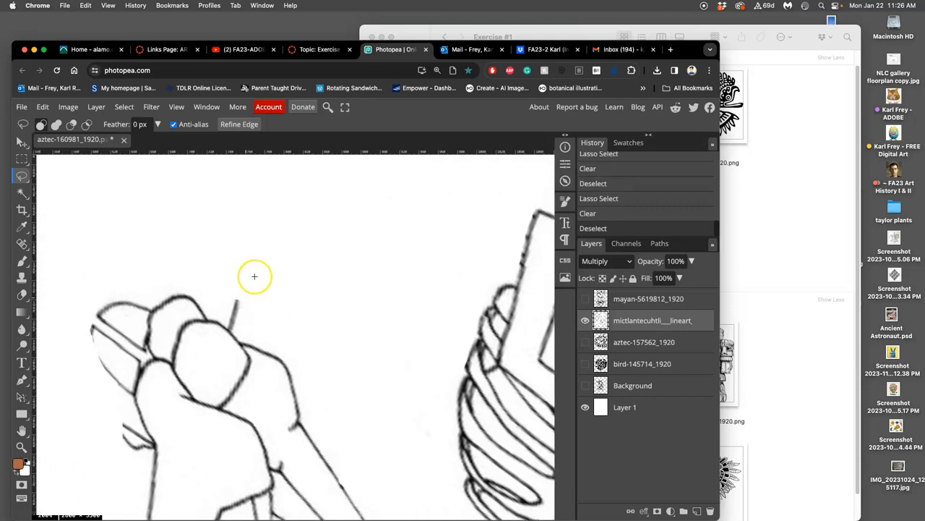